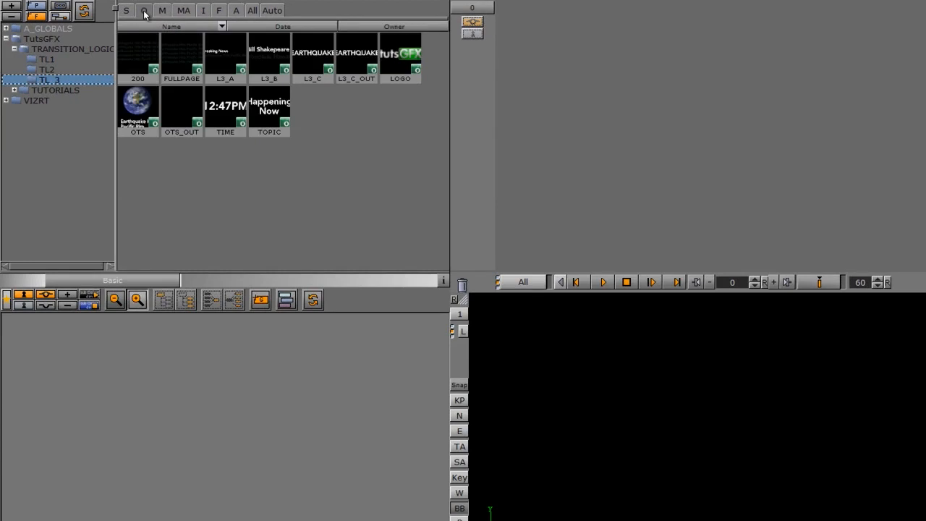
Step: Add the L3_A object to the scene, split it open, move its object container to the top level and delete the L3_A group
left_click(223, 63)
left_click_drag(224, 62, 148, 382)
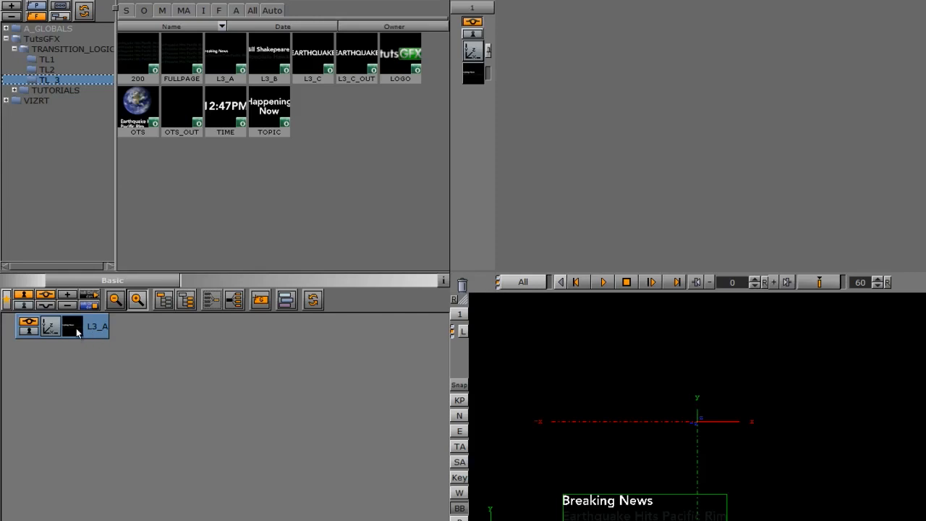
left_click(233, 300)
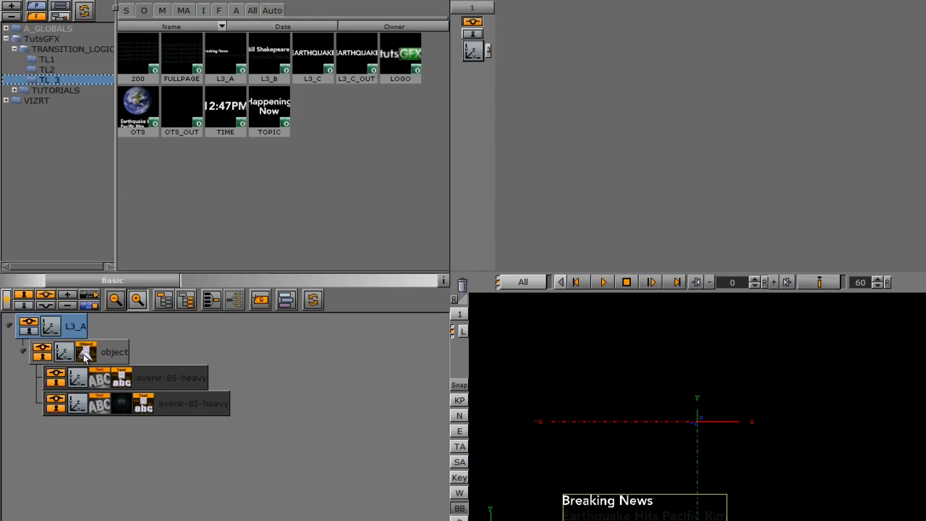
left_click_drag(116, 357, 64, 313)
left_click_drag(87, 229, 90, 239)
Step: Strip the text geometry, control text plugins and material from both avenir-85-heavy containers
left_click_drag(99, 359, 635, 195)
left_click_drag(122, 291, 636, 195)
left_click_drag(119, 293, 635, 195)
left_click_drag(118, 324, 635, 196)
left_click_drag(147, 324, 638, 199)
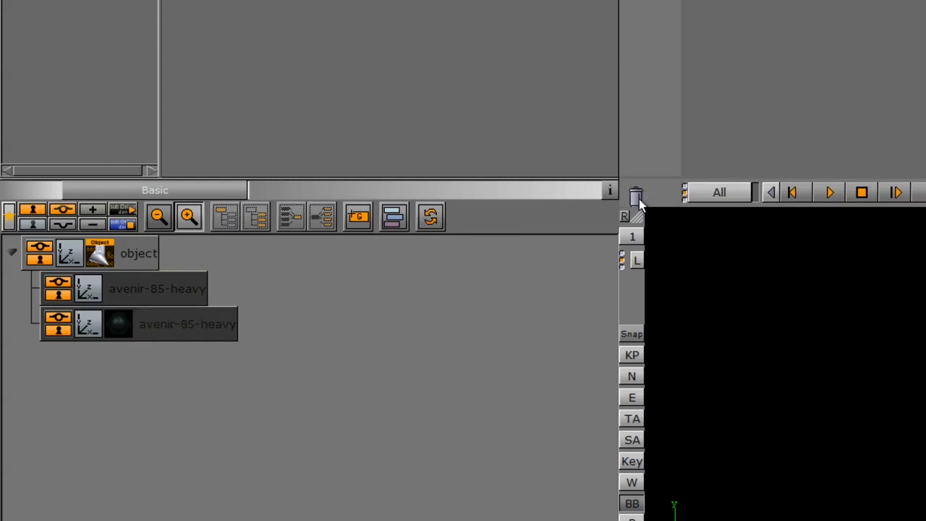
left_click_drag(120, 329, 637, 199)
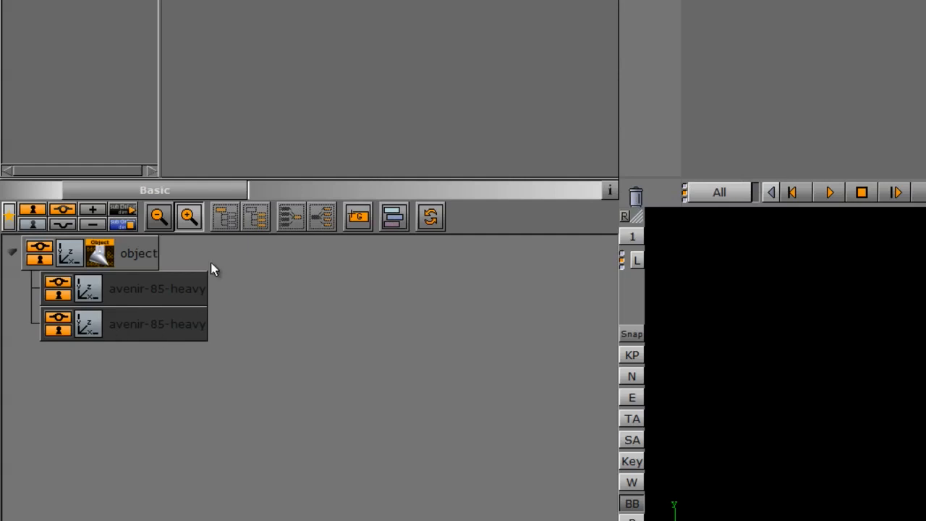
Step: In the object container's ControlObject plugin, set the state identifier to O and the description to L3_A_OUT
left_click(101, 262)
left_click(100, 257)
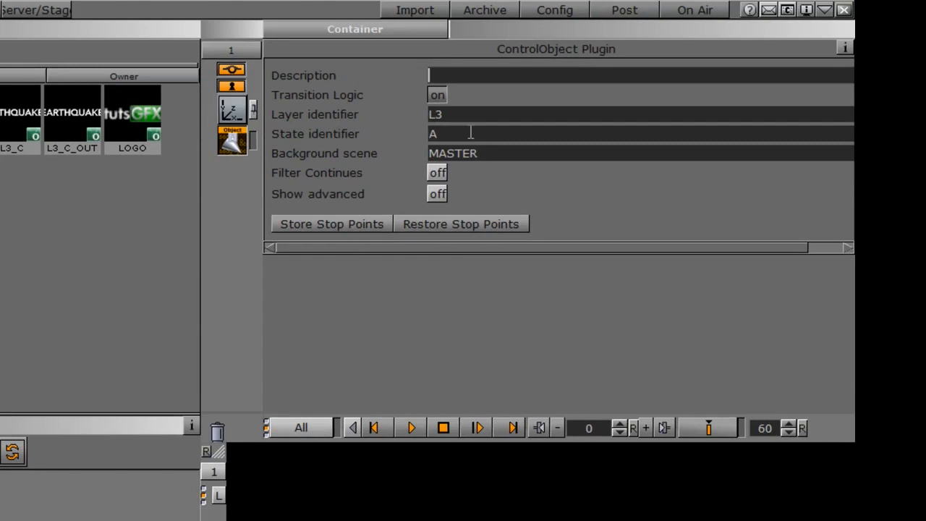
left_click_drag(470, 133, 416, 130)
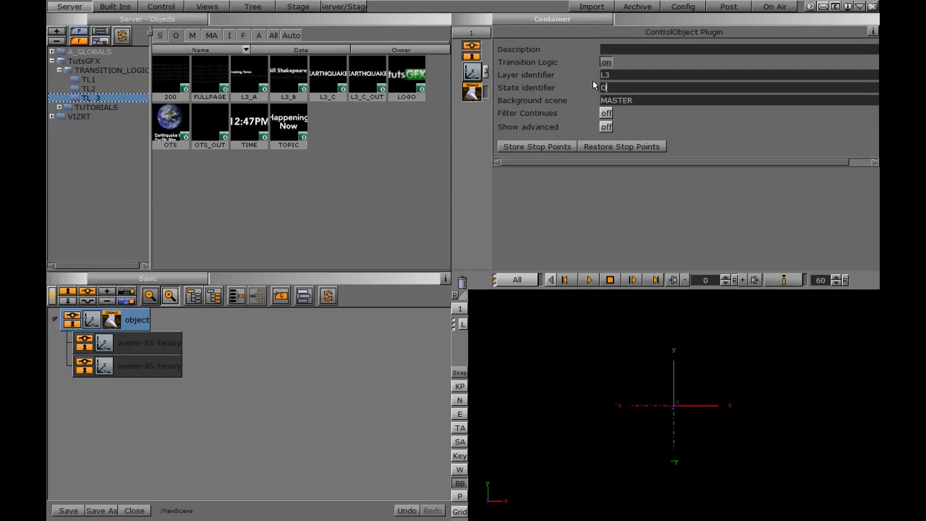
left_click(633, 50)
type("L3_A_OUT")
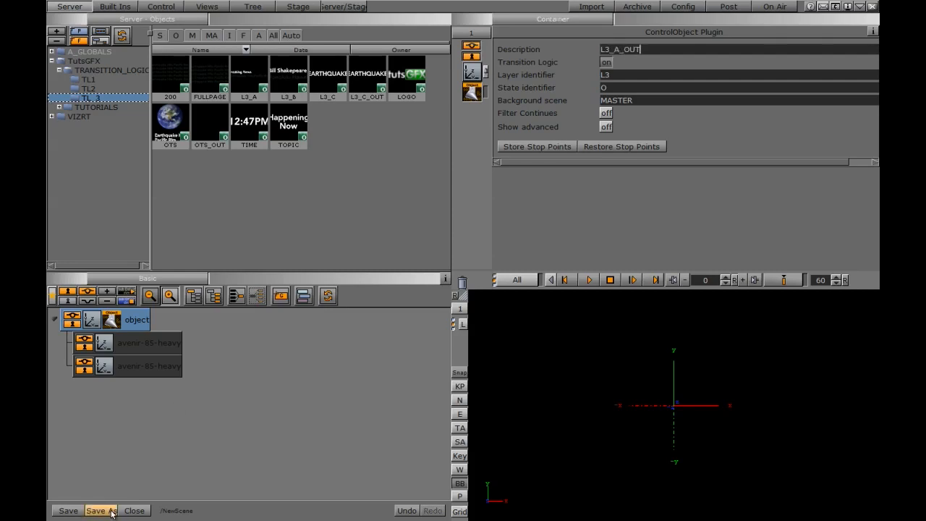
Step: Set the scene's background color to red, with R at 237
left_click(557, 24)
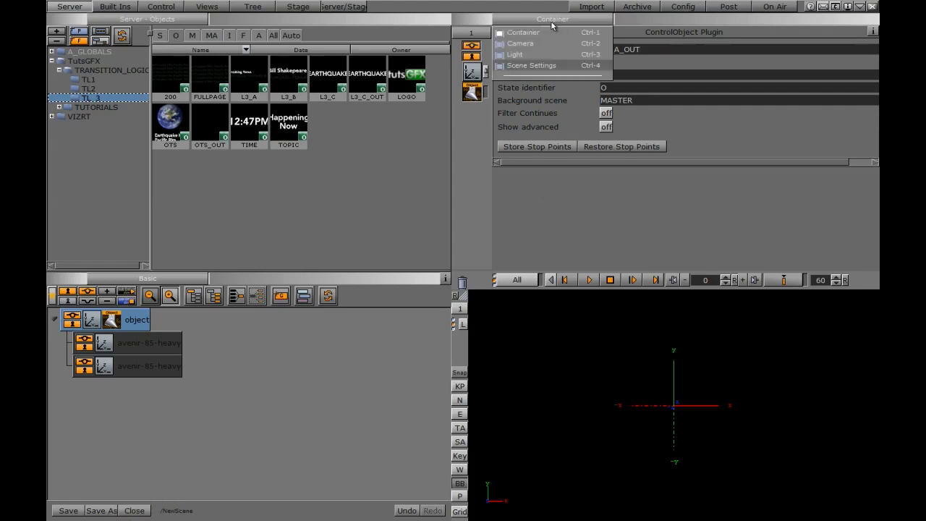
left_click(536, 63)
left_click_drag(547, 111, 685, 110)
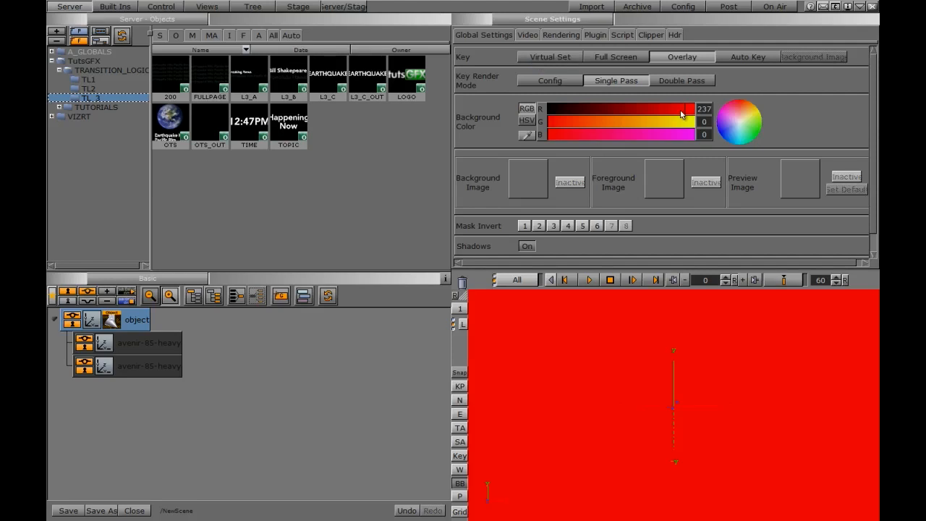
Step: Collapse the object container, add an Arial-Black text container to the scene and set its text to "L3 A OUT"
left_click(55, 319)
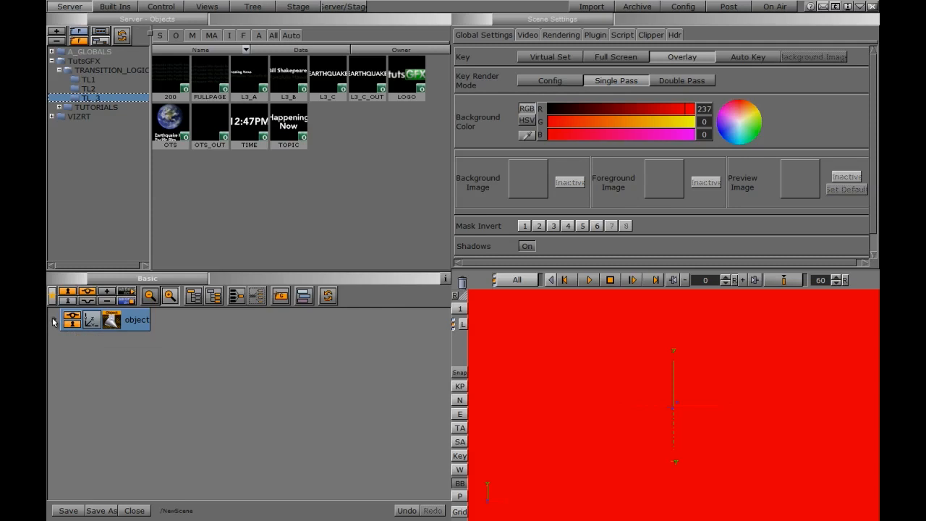
left_click(243, 35)
left_click_drag(174, 79, 116, 341)
left_click(111, 320)
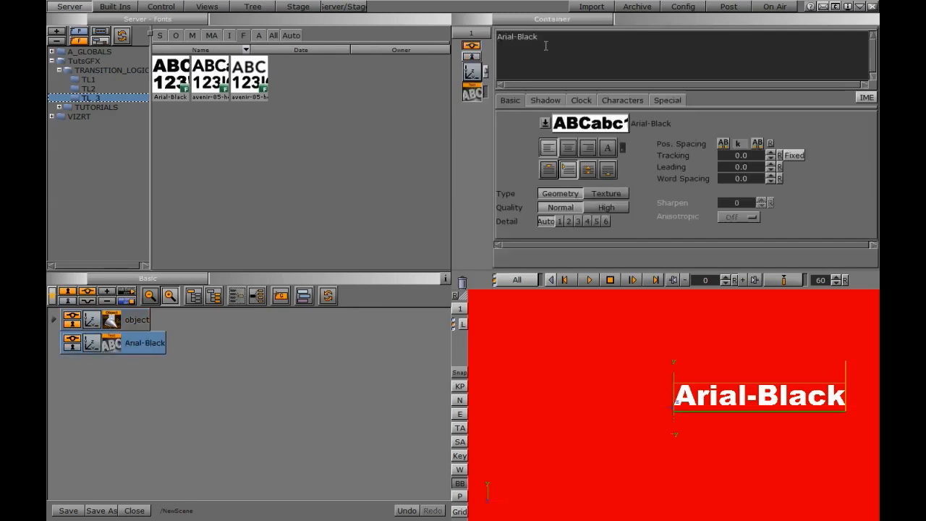
left_click_drag(546, 42, 469, 34)
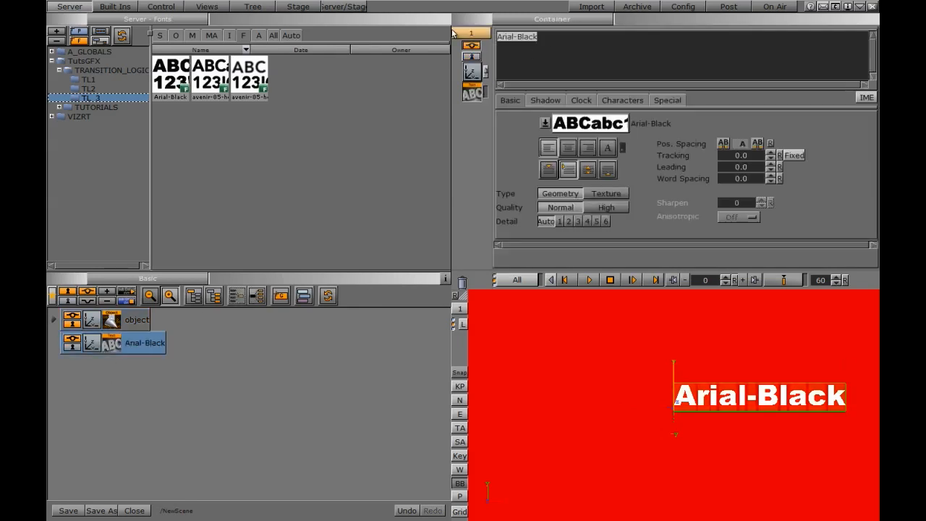
type("L3")
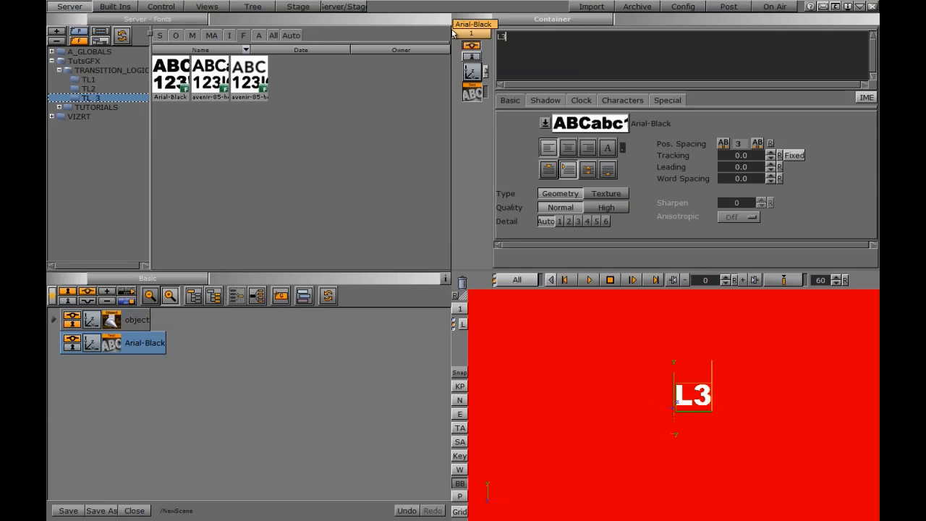
type(" A OUT")
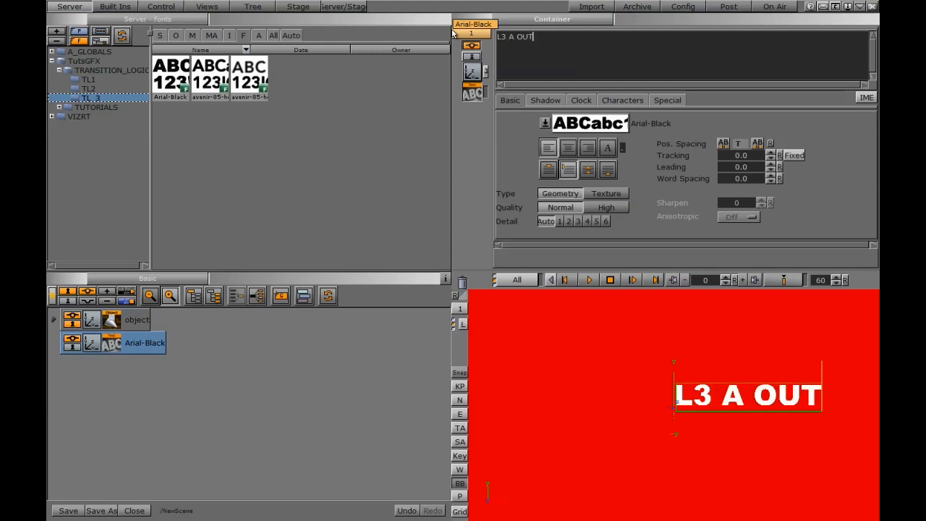
Step: Set the label's X position to -178 and scale it uniformly to 1.55 to center it in the frame
left_click(475, 76)
left_click_drag(548, 76, 474, 75)
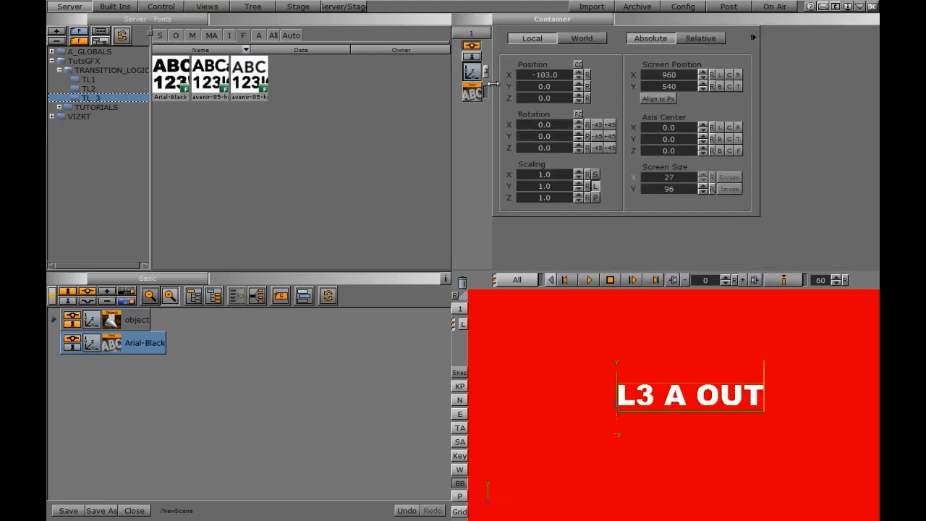
left_click_drag(537, 175, 570, 174)
left_click_drag(561, 75, 506, 75)
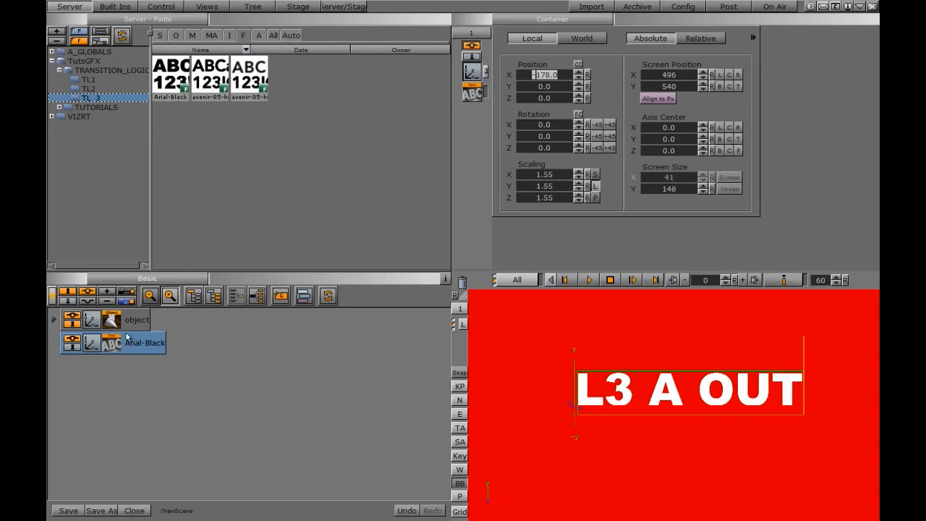
Step: Save the scene as L3_A_OUT in the TL_3 folder and check it among the folder's scenes
left_click(101, 510)
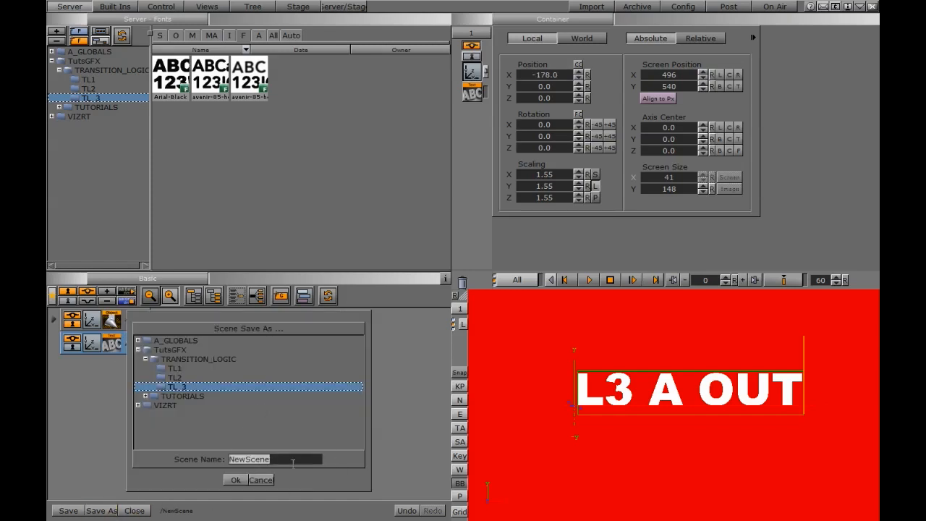
type("L3_A_OUT")
left_click(236, 479)
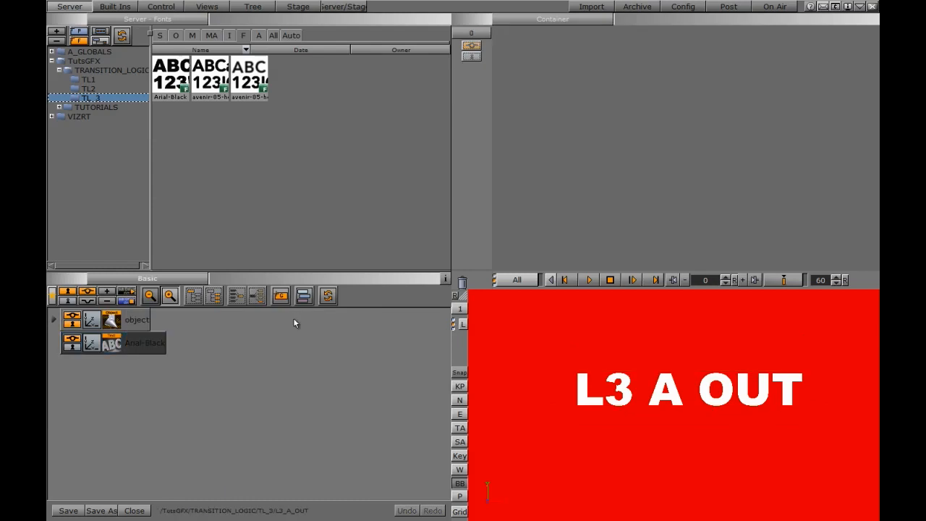
left_click(161, 36)
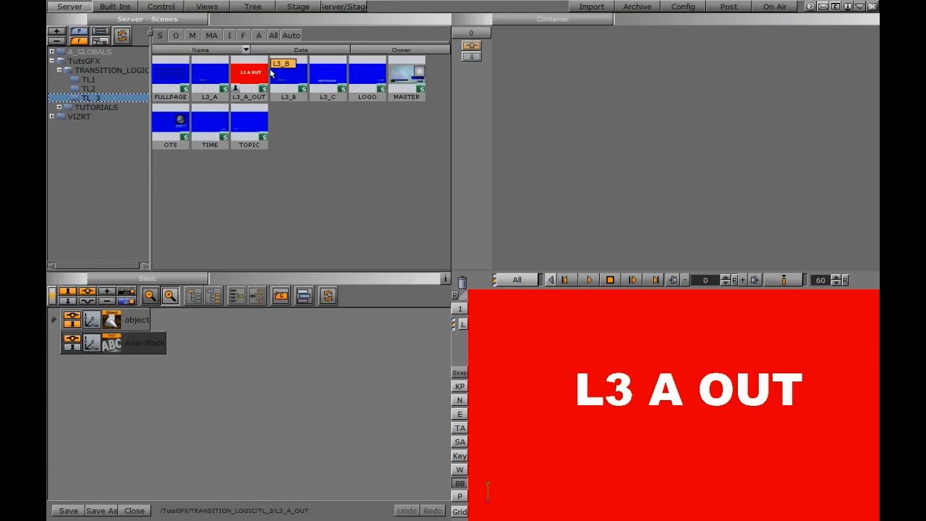
left_click(175, 36)
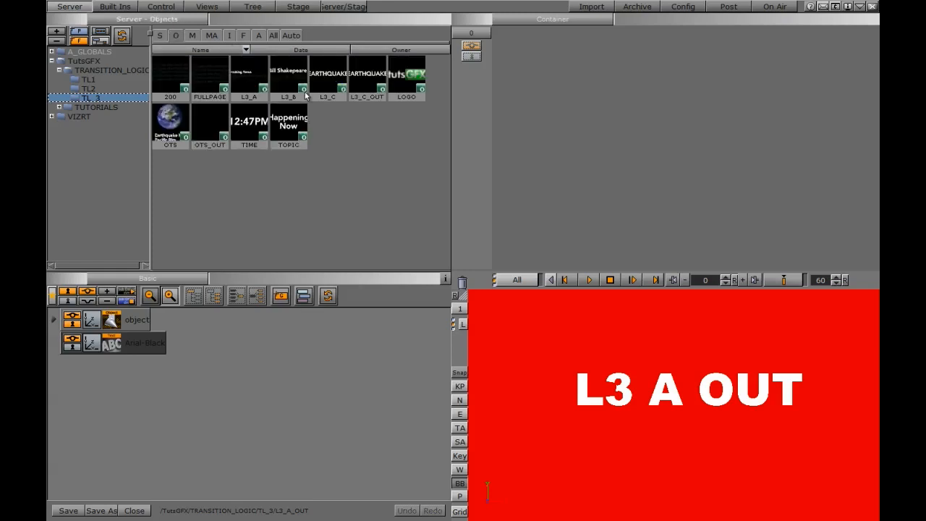
Step: Change the ControlObject description to L3_B_OUT and the label text to "L3 B OUT"
left_click(109, 323)
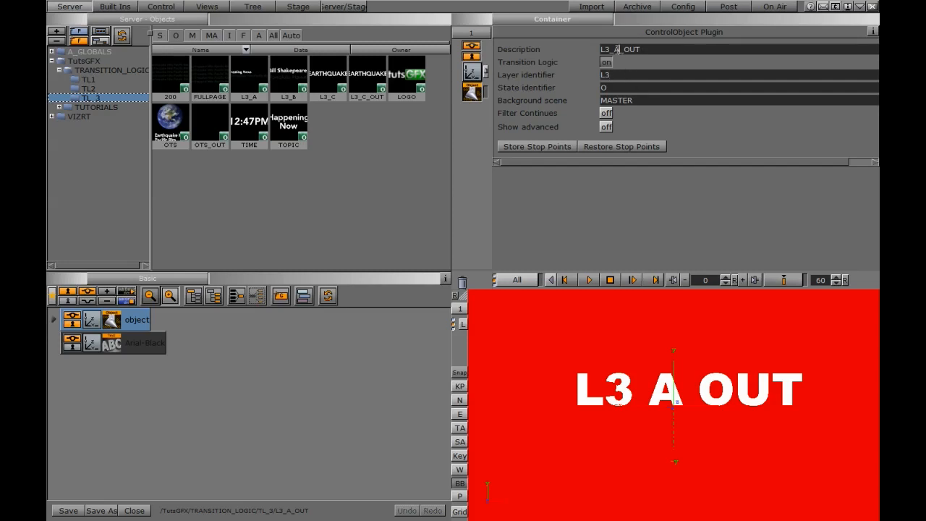
left_click(616, 49)
key("Delete")
left_click(112, 346)
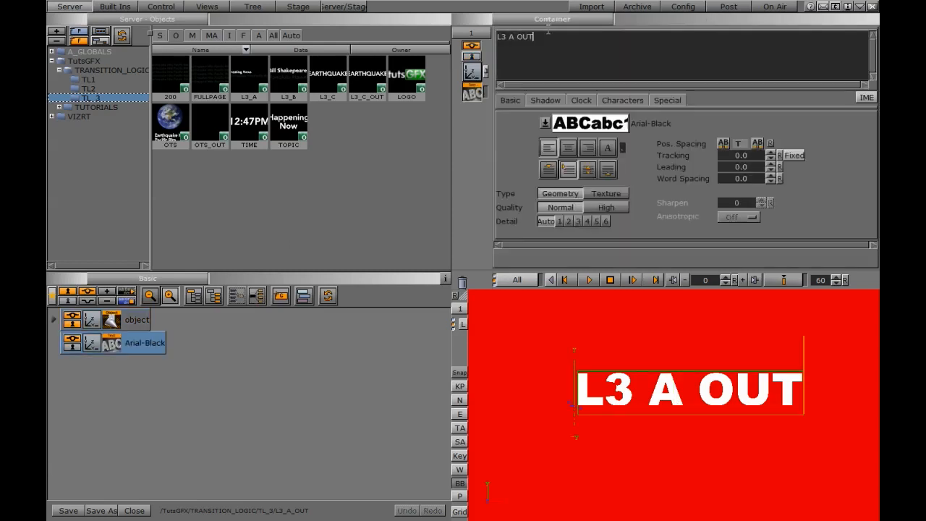
double_click(513, 37)
type("B")
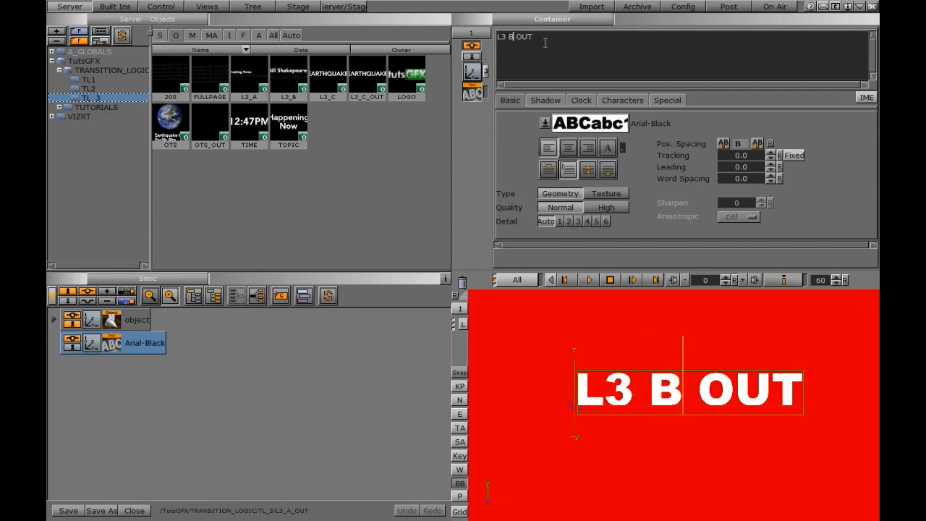
Step: Save the modified scene as L3_B_OUT in the TL_3 folder
left_click(101, 511)
double_click(245, 459)
type("B_OUT")
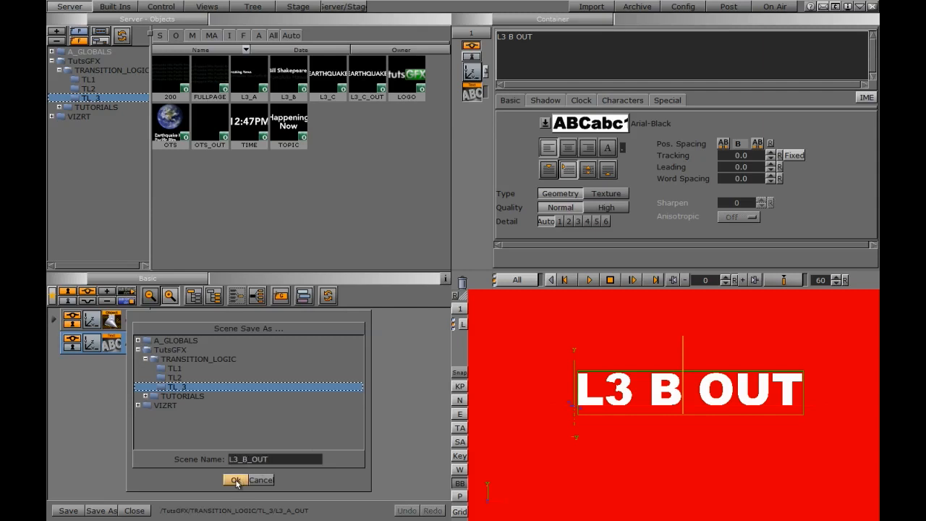
left_click(235, 480)
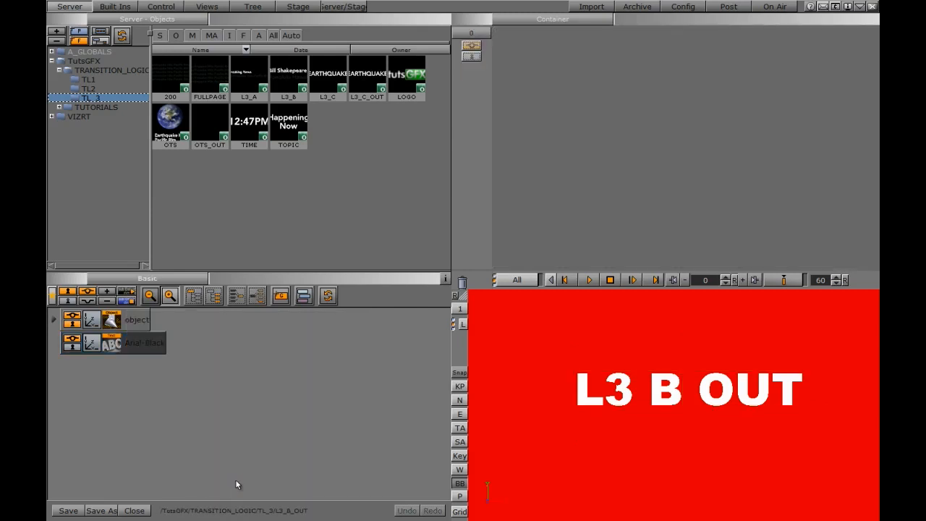
Step: Update the ControlObject description for the C variant and change the label text to "L3 C OUT"
left_click(114, 320)
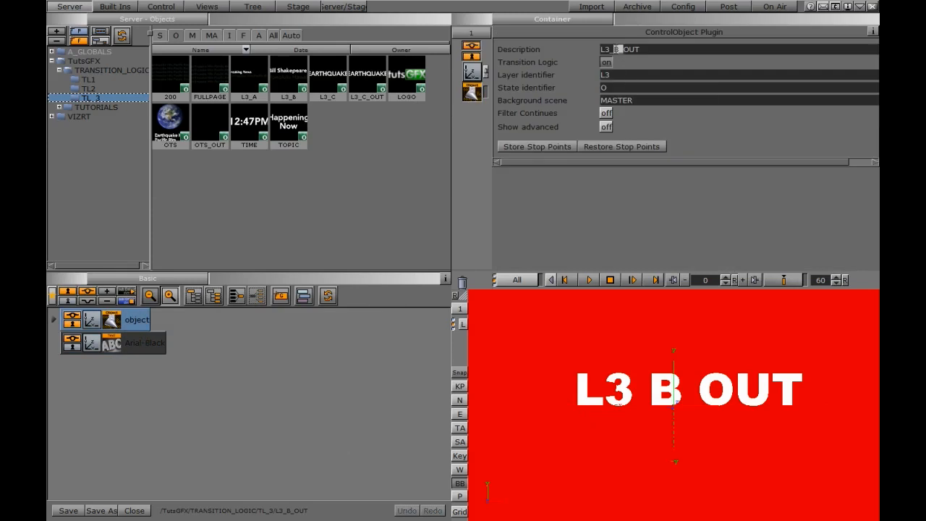
key("BackSpace")
left_click(116, 345)
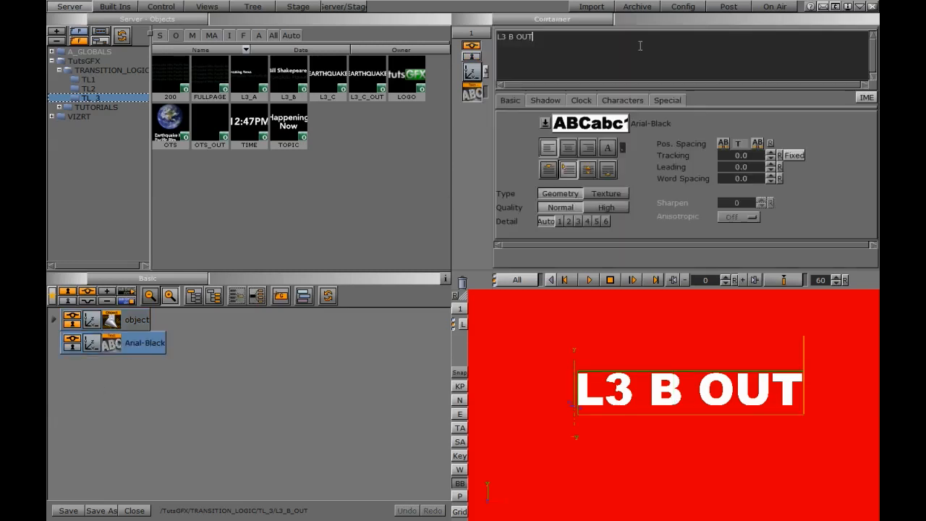
double_click(510, 36)
type("C")
Step: Save the scene as L3_C_OUT in the TL_3 folder and close it
left_click(102, 511)
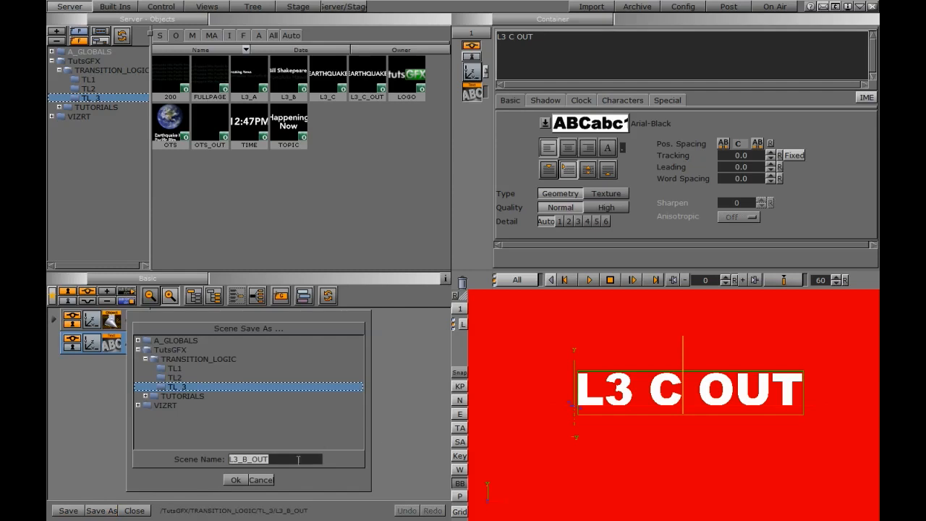
left_click(241, 458)
type("C")
left_click(236, 479)
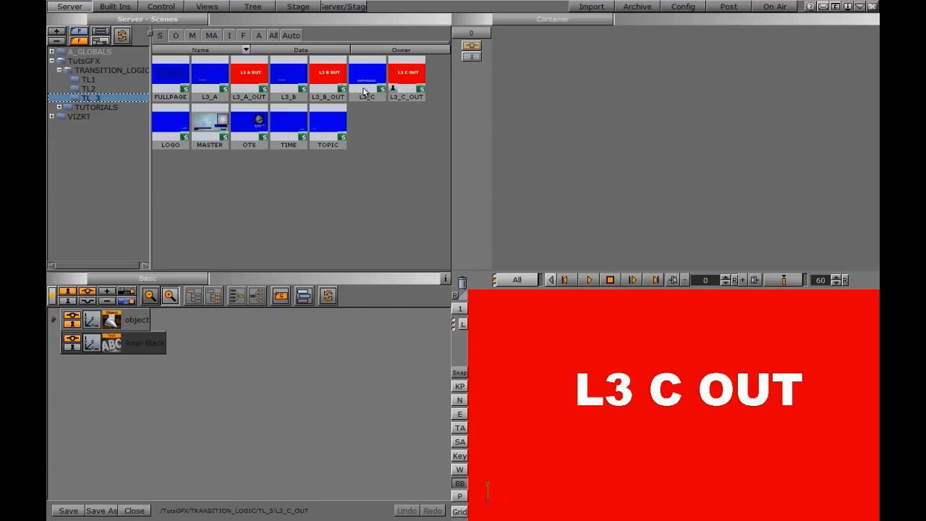
left_click(181, 68)
left_click(134, 510)
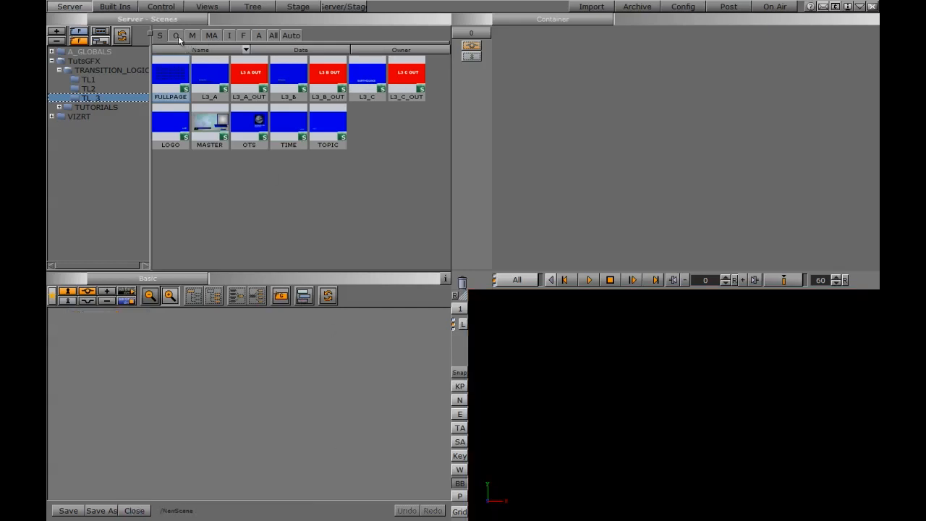
Step: Add the FULLPAGE object to the new scene, split it, move its object container to the top level and delete the FULLPAGE group
left_click(175, 37)
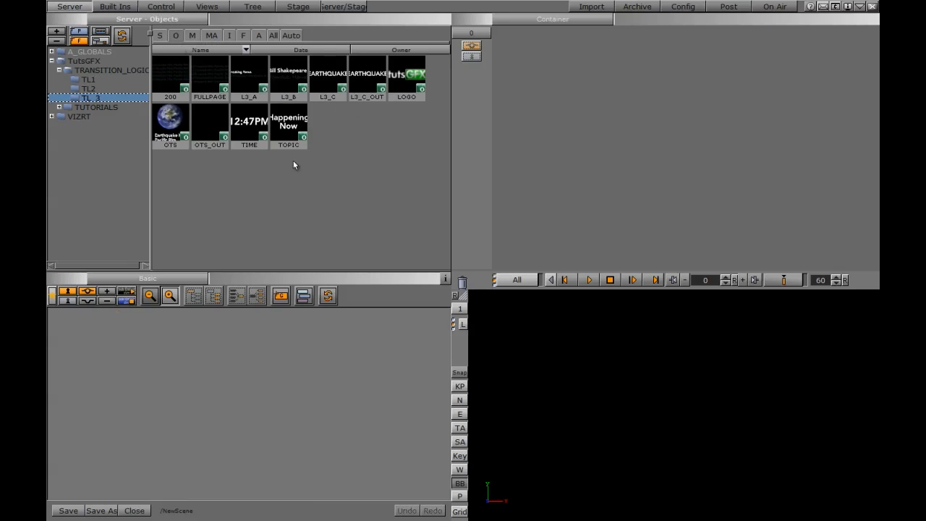
left_click_drag(210, 76, 104, 383)
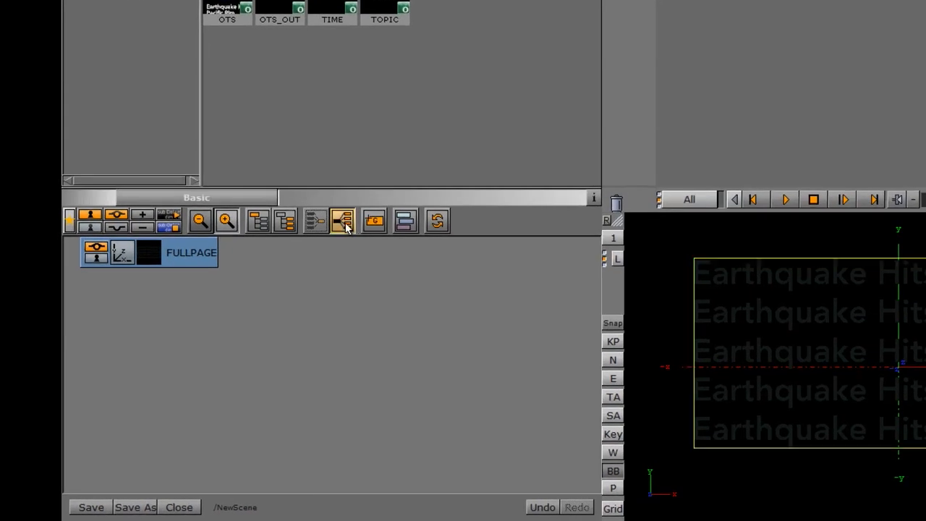
left_click(72, 253)
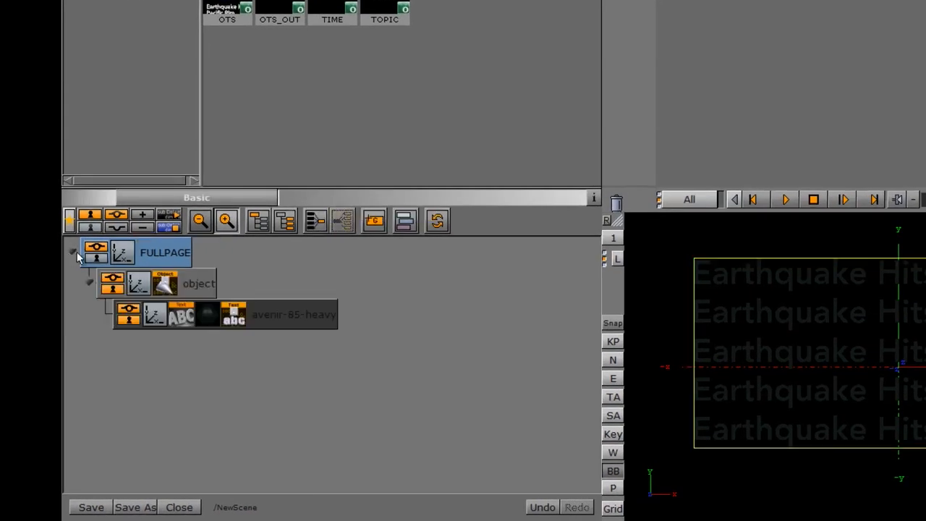
left_click_drag(218, 293, 139, 252)
left_click_drag(178, 320, 611, 205)
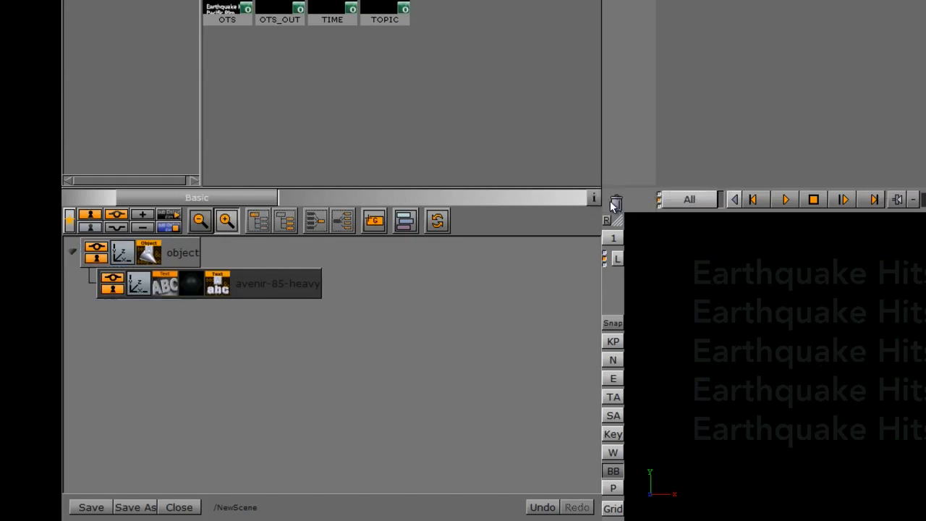
Step: Strip the text geometry, material and control text plugin from the avenir-85-heavy container under the FULLPAGE object container
left_click(275, 289)
left_click_drag(162, 285, 616, 202)
left_click_drag(185, 283, 616, 202)
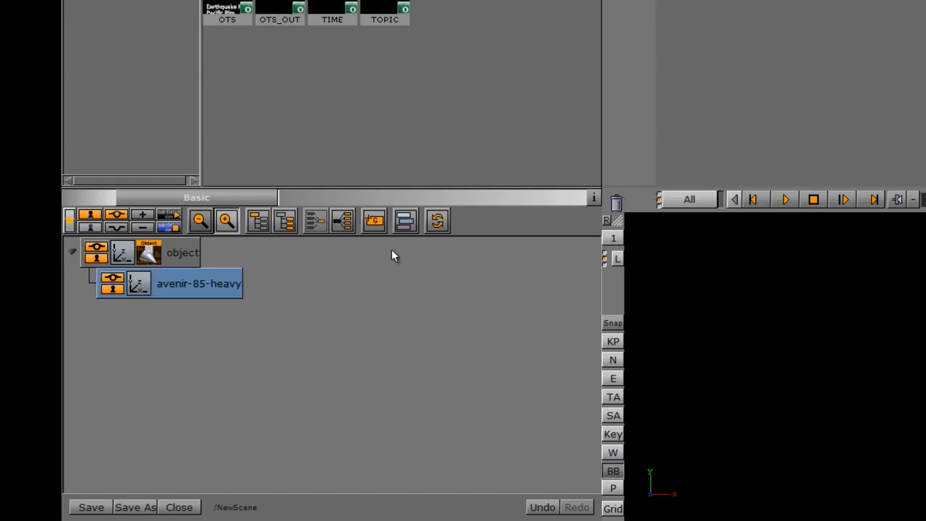
Step: In the object container's ControlObject plugin, set the description to FULLPAGE_OUT and the state identifier to O
left_click(148, 253)
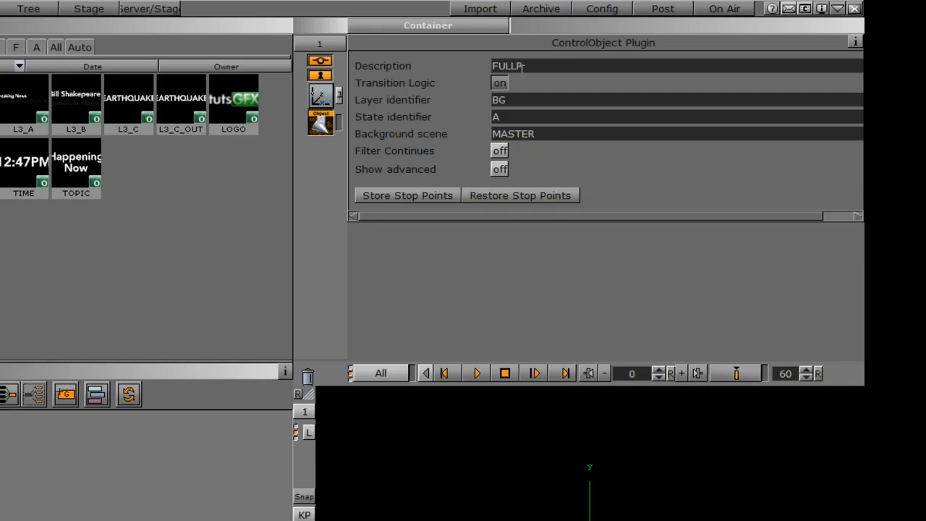
left_click(522, 67)
type("FULLPAGE_OUT")
left_click_drag(518, 117, 426, 112)
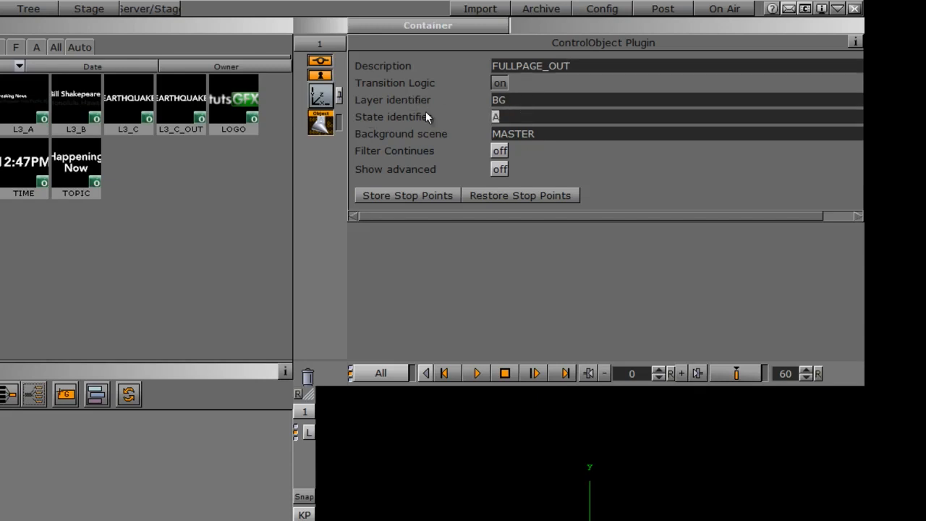
type("O")
Step: Make the scene's background colour red, with the R value at about 239
left_click(384, 27)
left_click(386, 87)
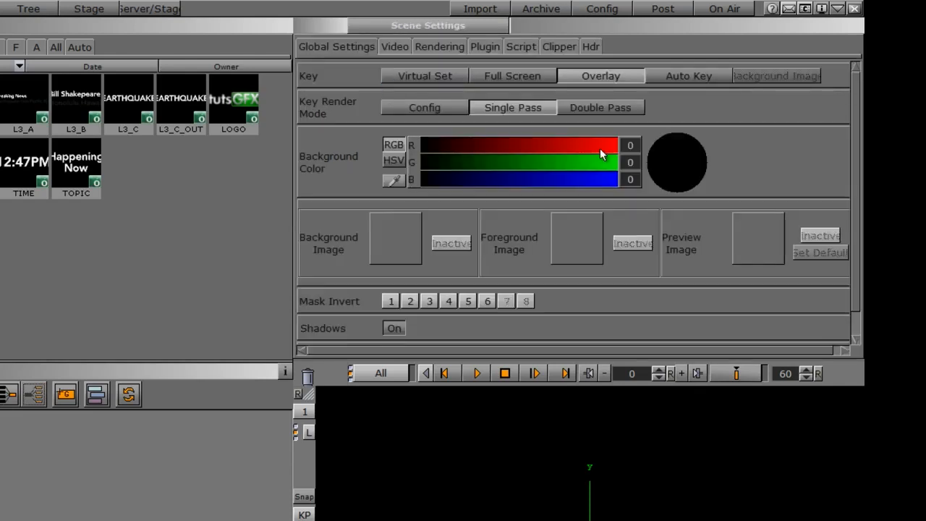
left_click(606, 144)
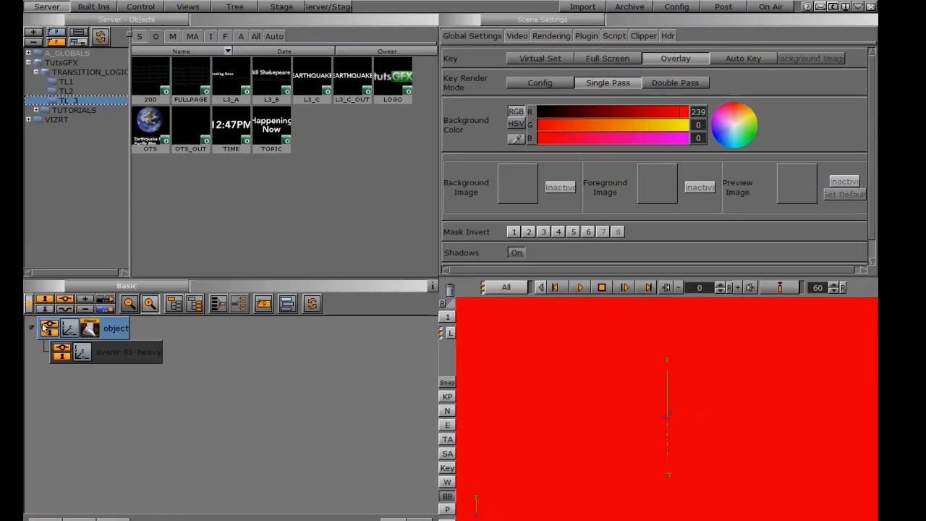
Step: Add an Arial-Black text container beside the object container, change its text to "FULLPAGE OUT" and centre it with X position -195
left_click(31, 328)
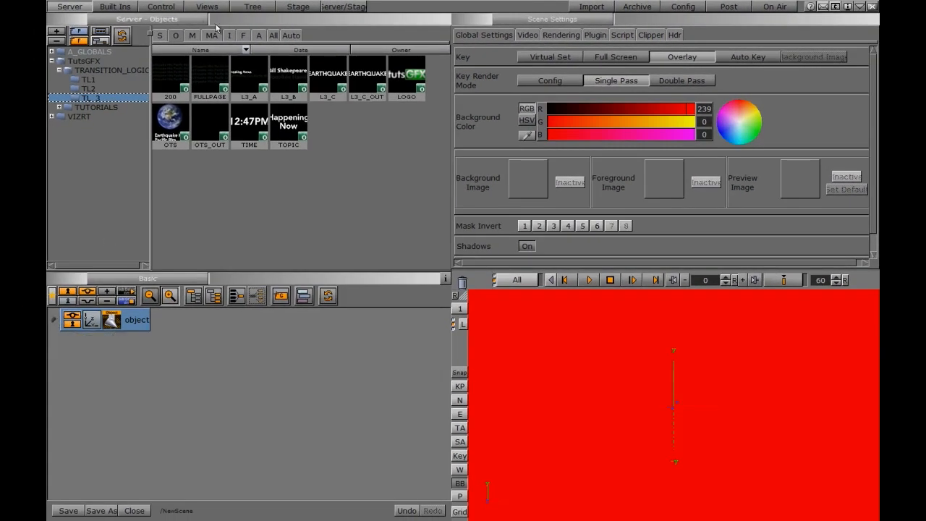
left_click(243, 35)
left_click_drag(171, 76, 690, 375)
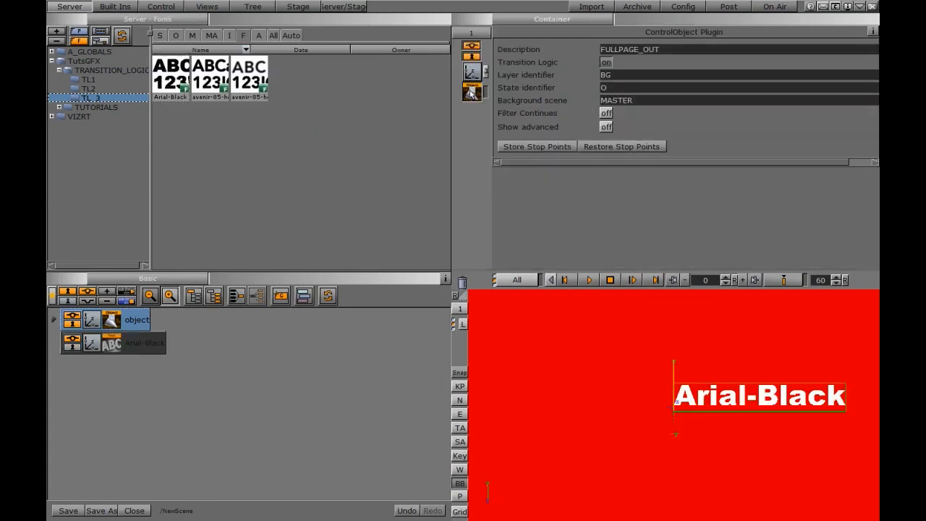
left_click(107, 348)
key("ctrl+a")
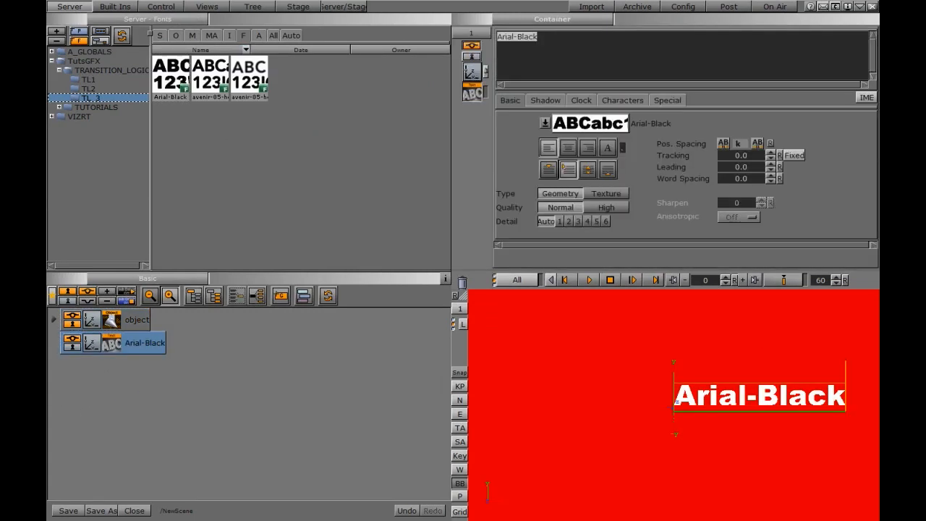
type("FULLPAGE OUT")
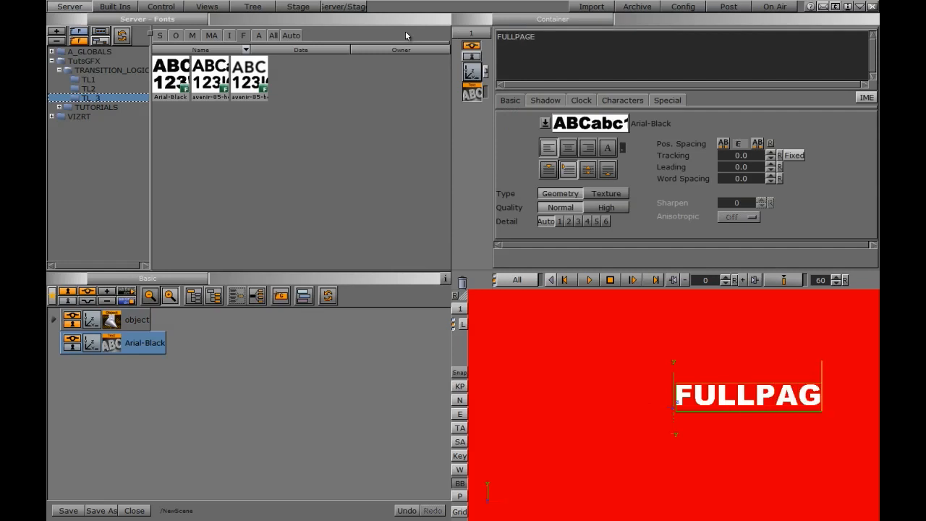
left_click(471, 71)
left_click_drag(460, 73, 434, 72)
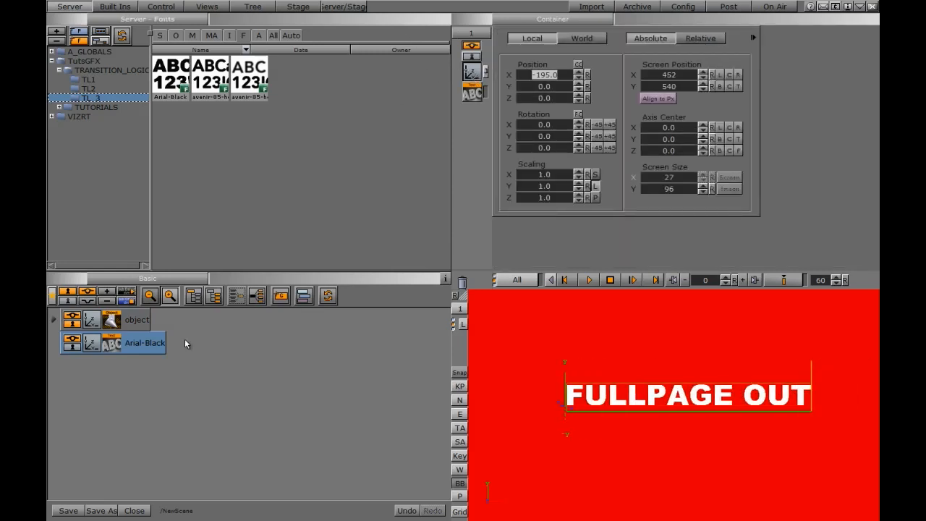
Step: Save the scene as FULLPAGE_OUT in the TL_3 folder and close it
left_click(100, 510)
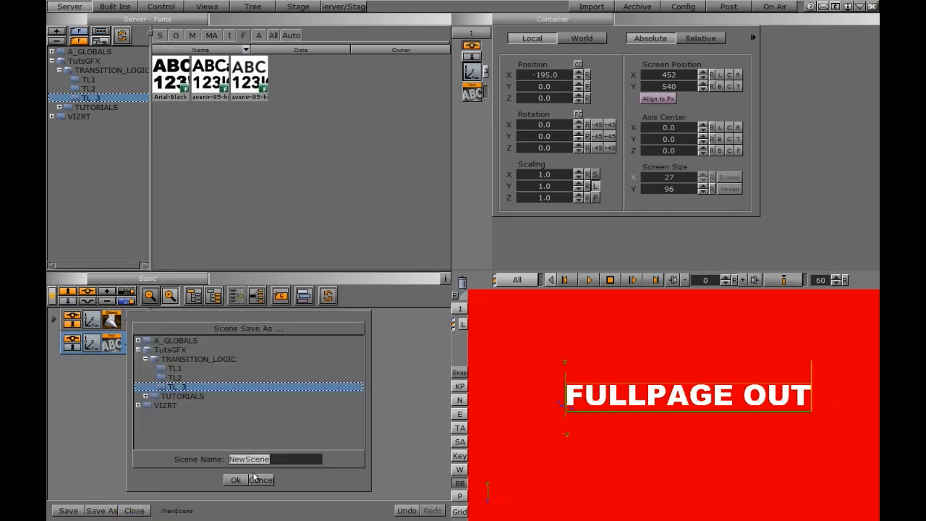
type("FULLPAGE_OUT")
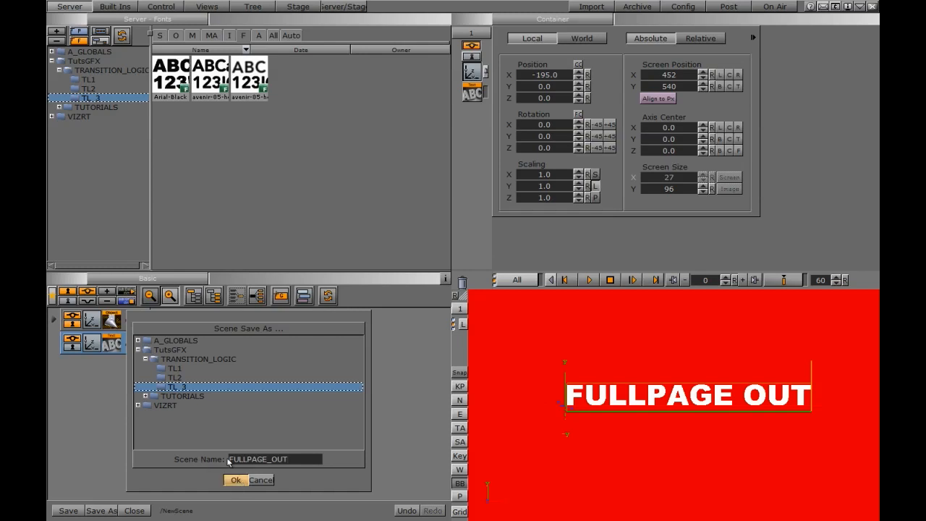
key("Return")
left_click(160, 35)
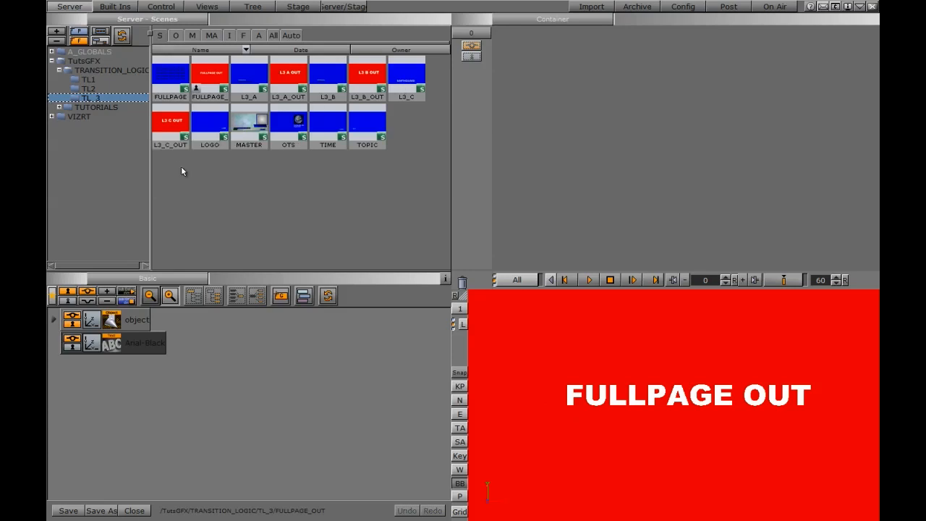
left_click(135, 510)
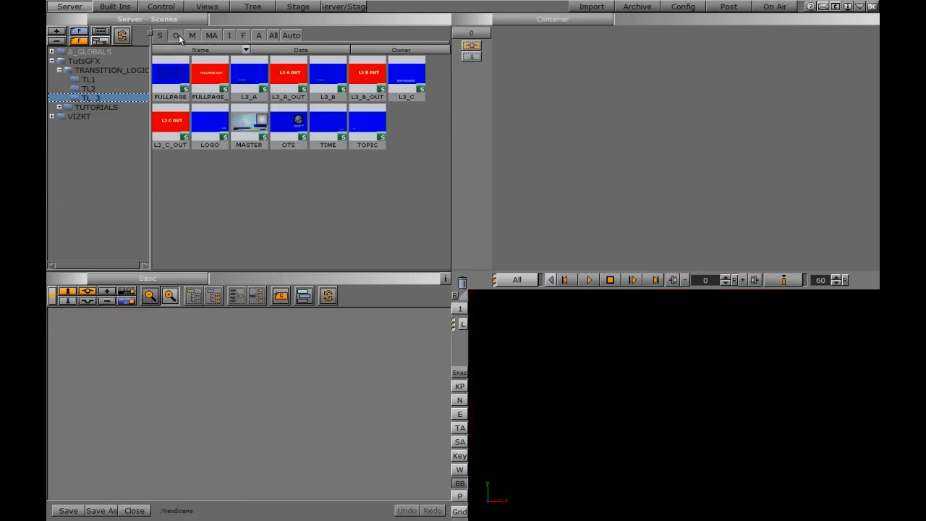
Step: Add the LOGO object to the new scene, split it, move its object container to the top level and delete the LOGO group
left_click(179, 35)
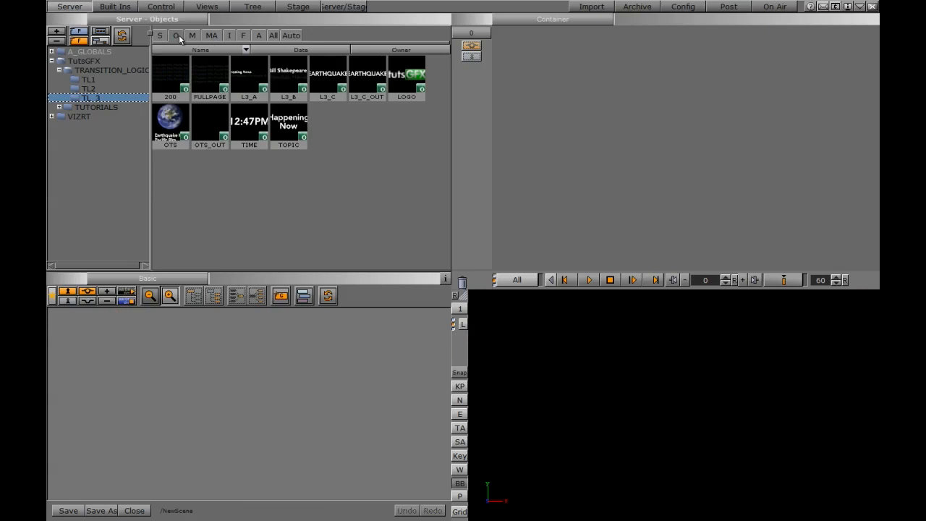
left_click_drag(406, 72, 107, 359)
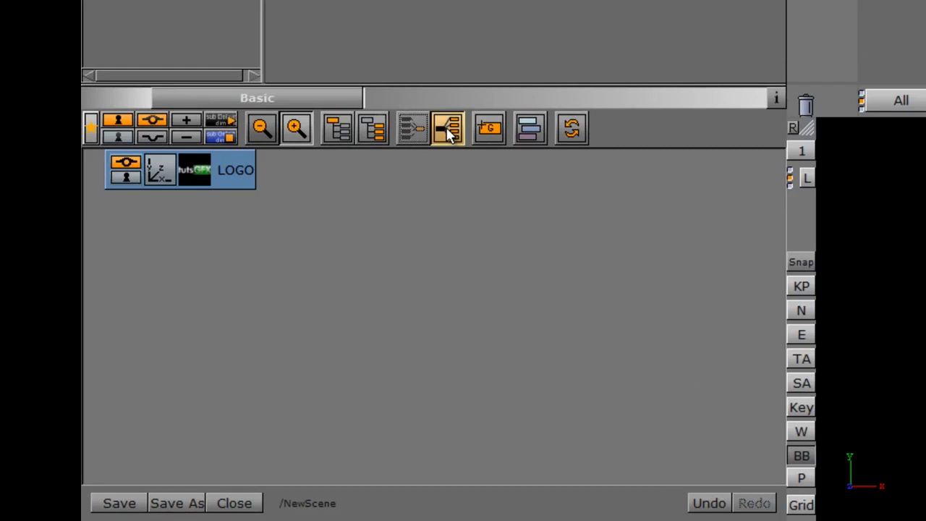
left_click(449, 134)
left_click(94, 168)
left_click_drag(248, 227, 157, 149)
left_click_drag(217, 265, 804, 103)
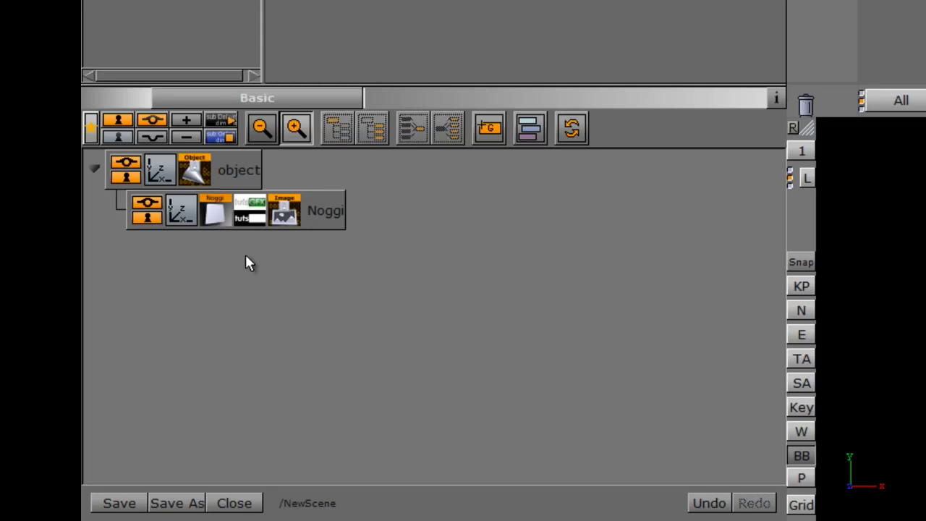
Step: Strip the image control plugin, logo image and Noggi geometry from the Noggi container under the LOGO object container
left_click_drag(283, 212, 804, 105)
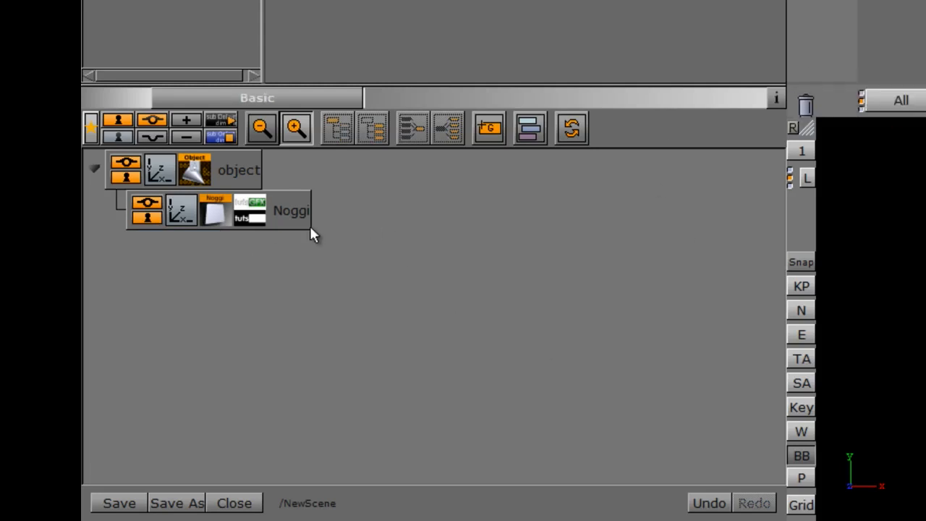
left_click_drag(269, 210, 805, 104)
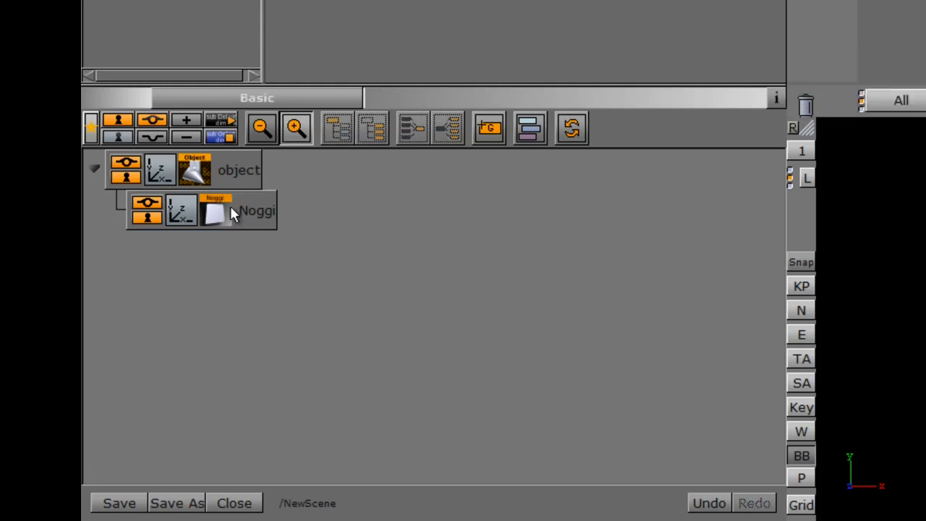
left_click_drag(214, 217, 809, 107)
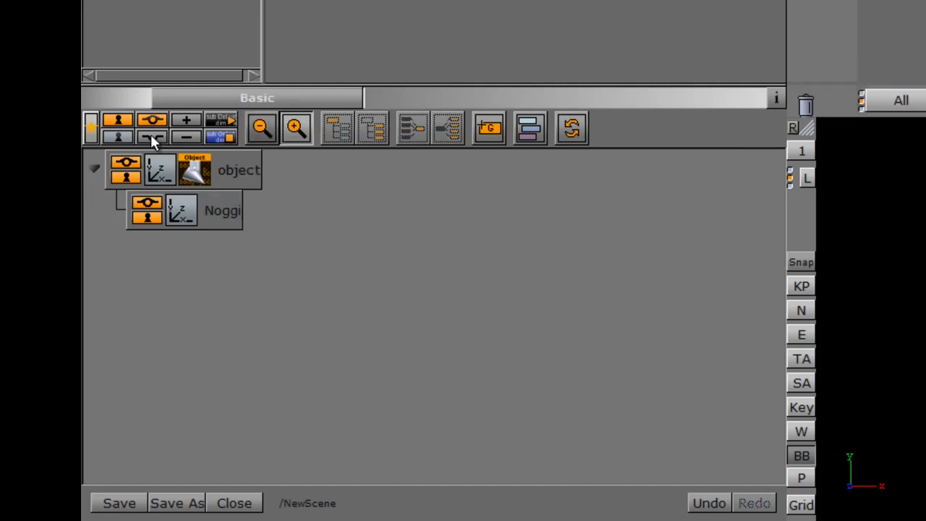
Step: Set the ControlObject description to LOGO_OUT and the state identifier to O for the LOGO layer
left_click(194, 177)
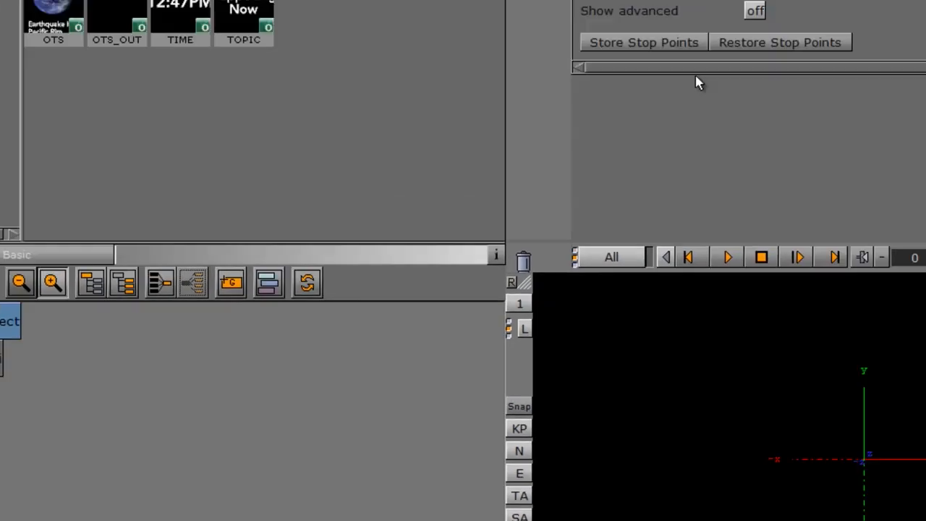
left_click(481, 76)
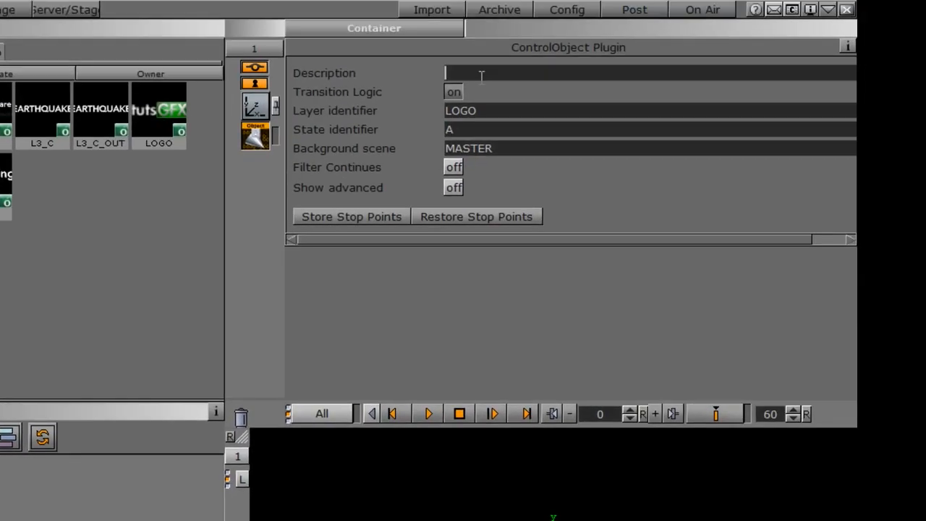
type("LOGO_OUT")
left_click(484, 129)
type("O")
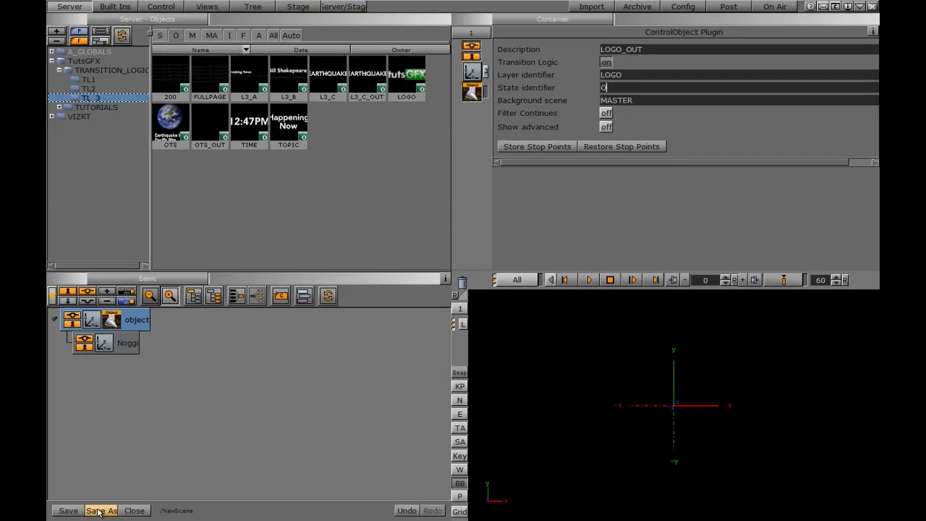
left_click(100, 510)
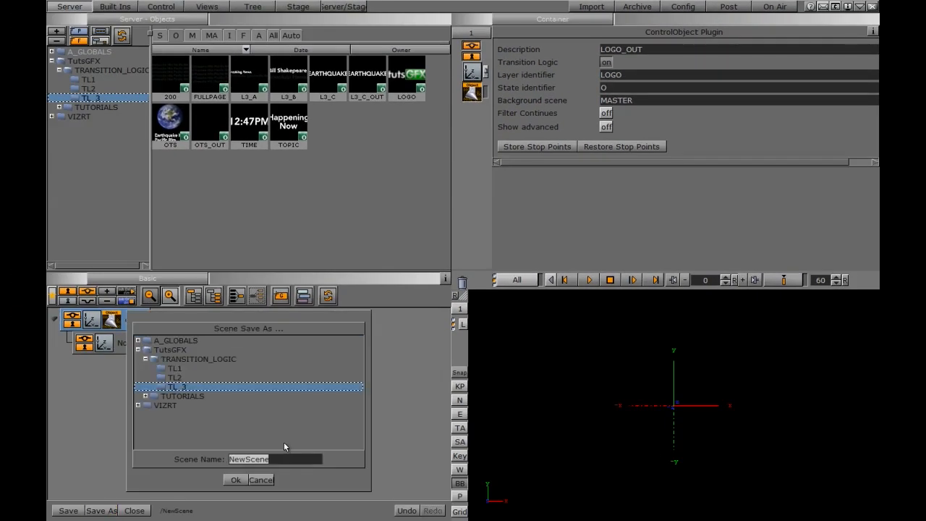
type("LOGO_OUT")
left_click(236, 480)
Step: Give the logo scene a red background colour, with the R value at about 232
left_click(553, 20)
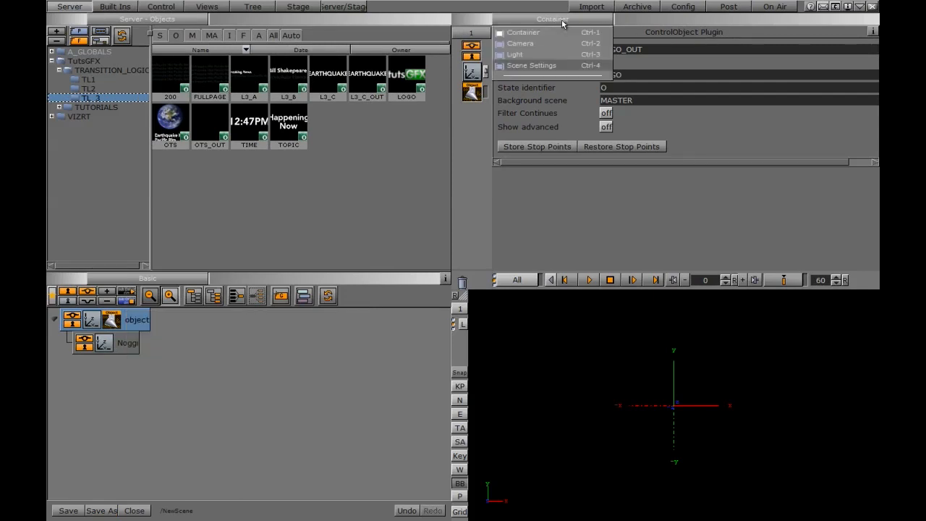
left_click(517, 66)
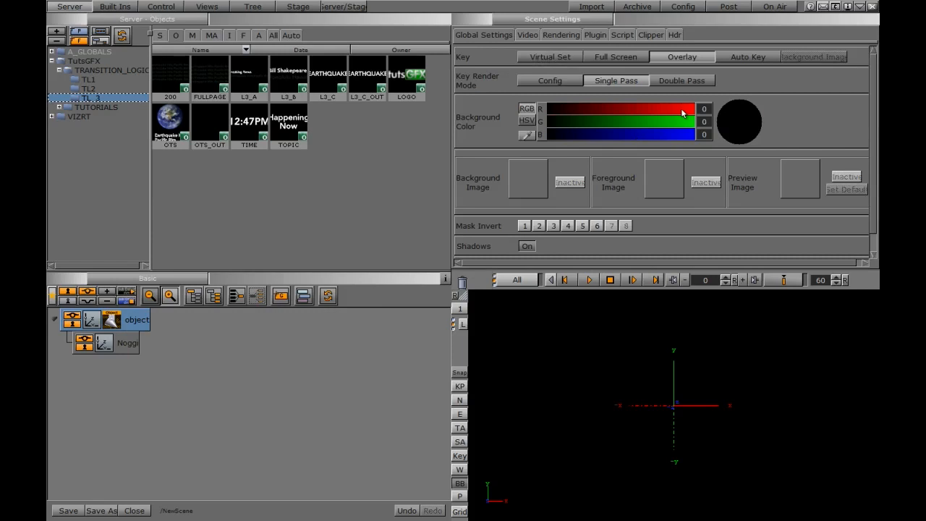
left_click(682, 113)
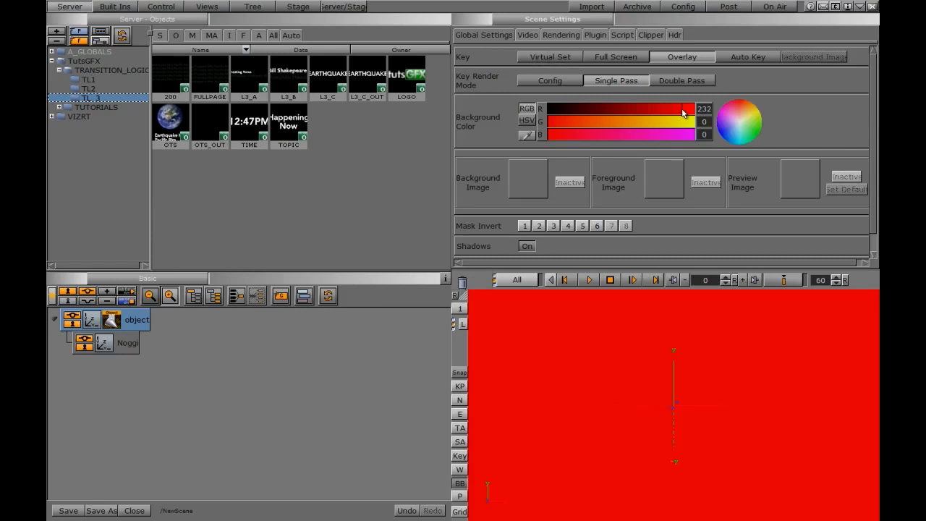
Step: Add an Arial-Black text container to the scene, change its text to "LOGO OUT" and centre it with X position -123
left_click(54, 324)
left_click(243, 35)
left_click_drag(167, 73, 100, 326)
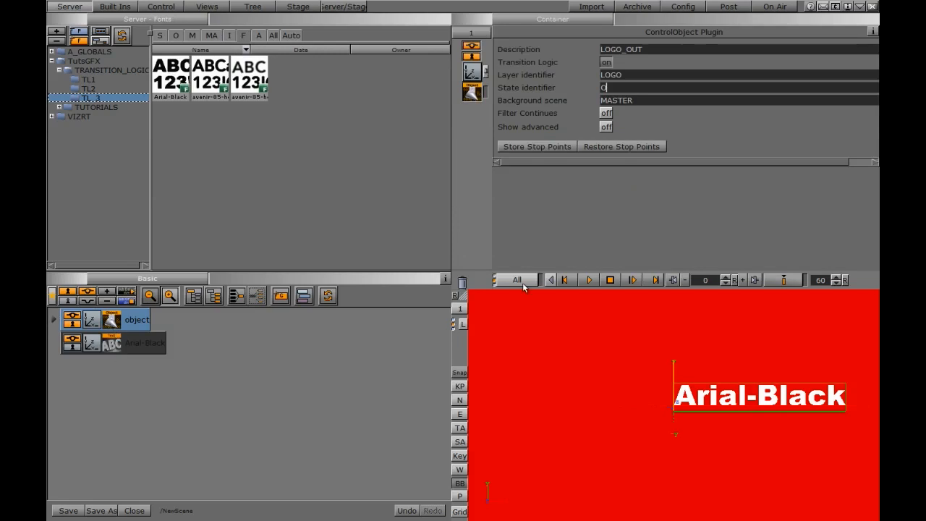
left_click_drag(551, 35, 439, 41)
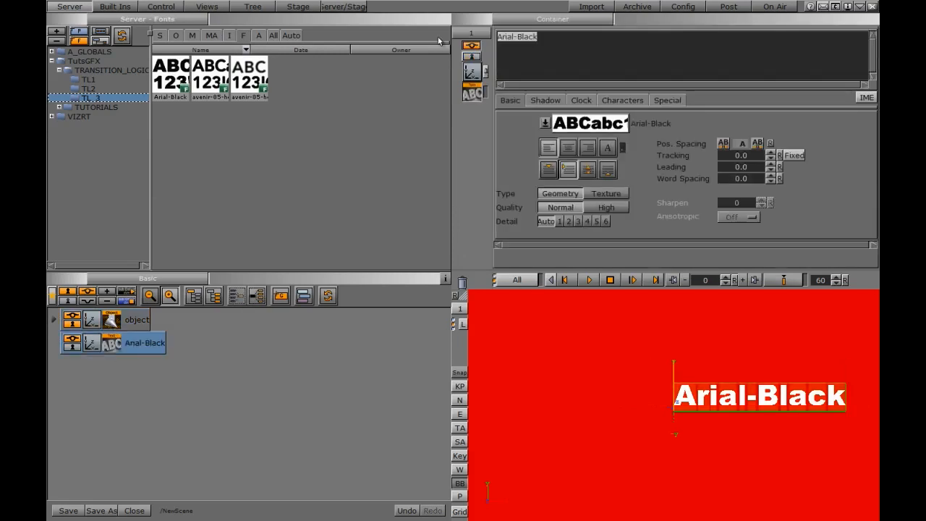
type("LOGO")
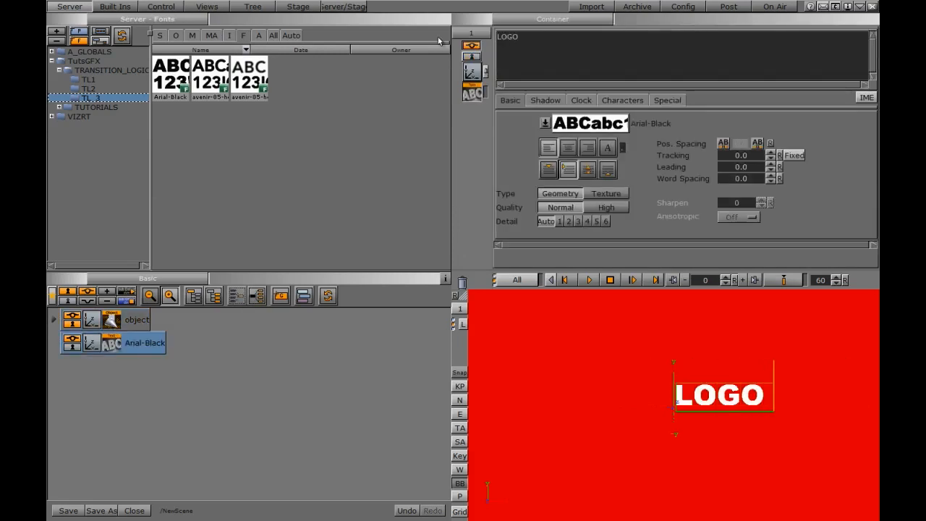
type(" OUT")
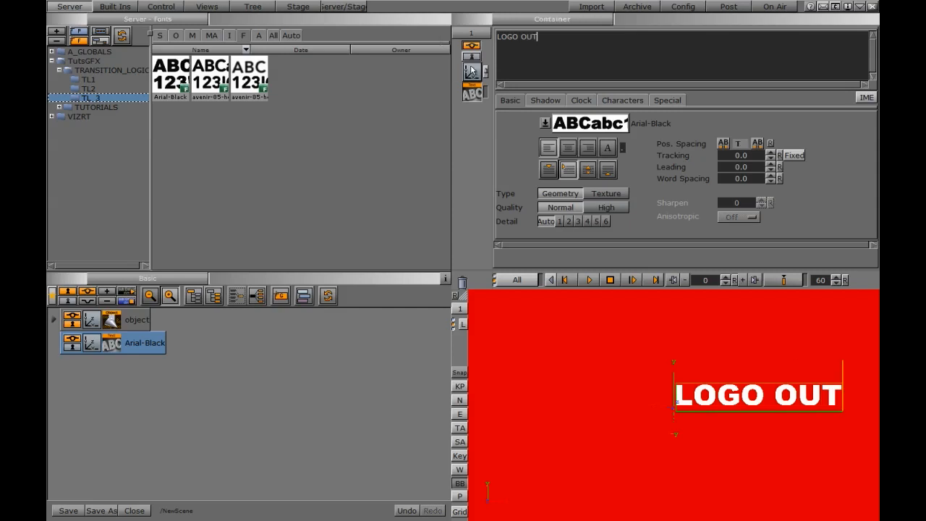
left_click(471, 71)
left_click_drag(546, 72, 457, 72)
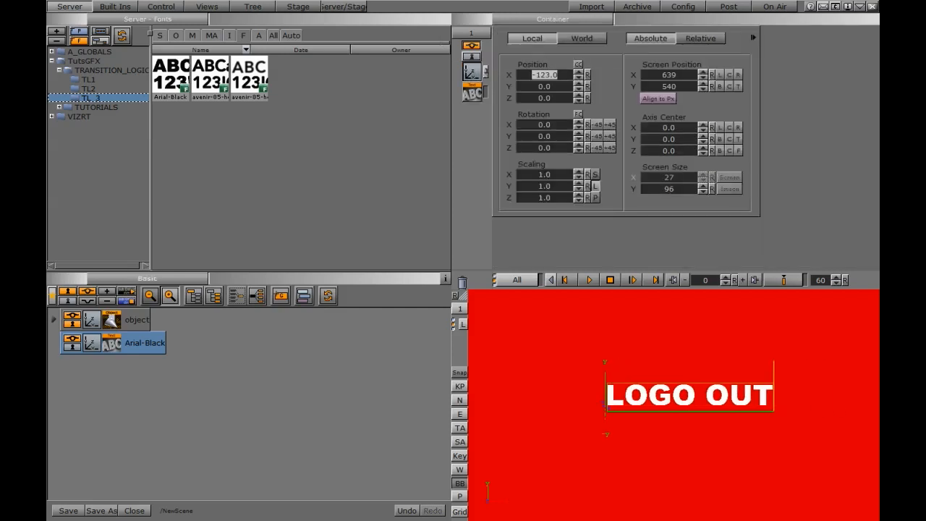
Step: Save the scene as LOGO_OUT in the TL_3 folder and close it
left_click(99, 511)
type("LOGO")
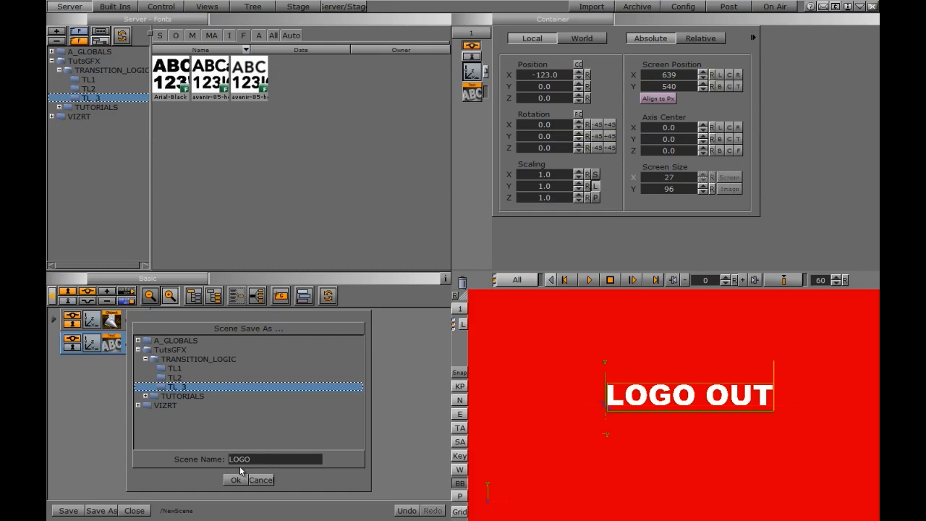
type("_OUT")
left_click(236, 479)
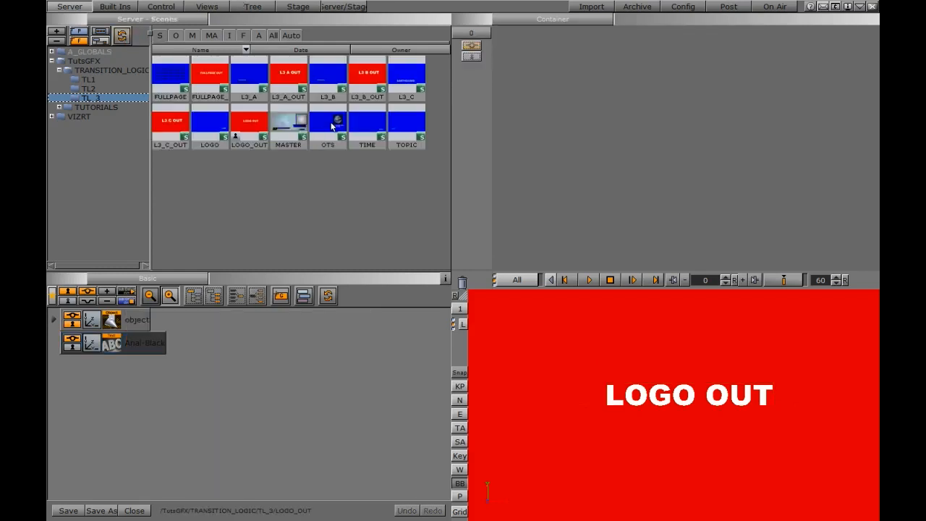
left_click(134, 511)
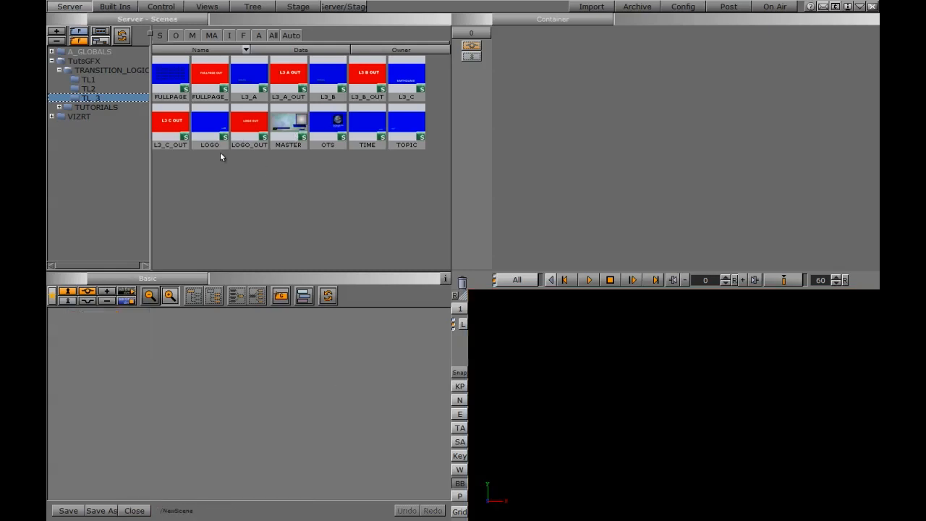
Step: Add the OTS object from TL_3 to the empty scene, split the merged object and move its inner object container to the top level
left_click(175, 36)
left_click_drag(168, 130, 153, 376)
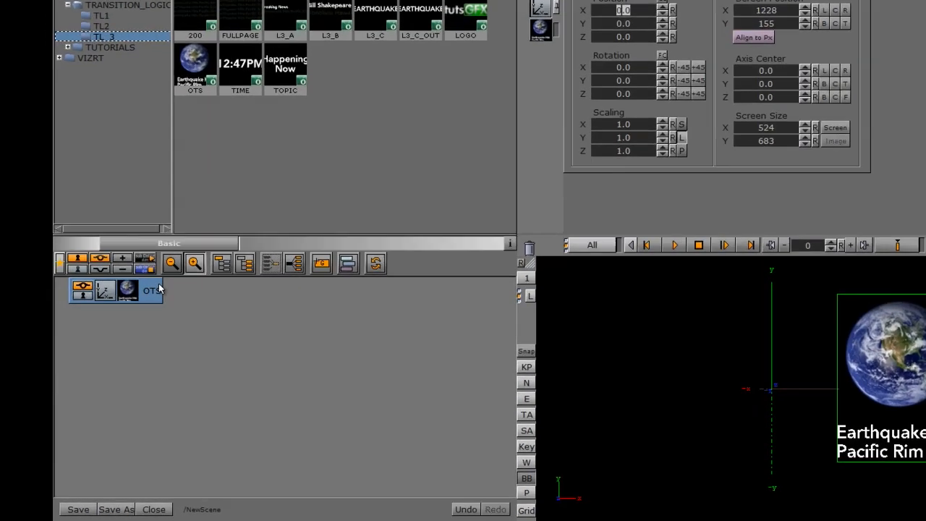
left_click(282, 274)
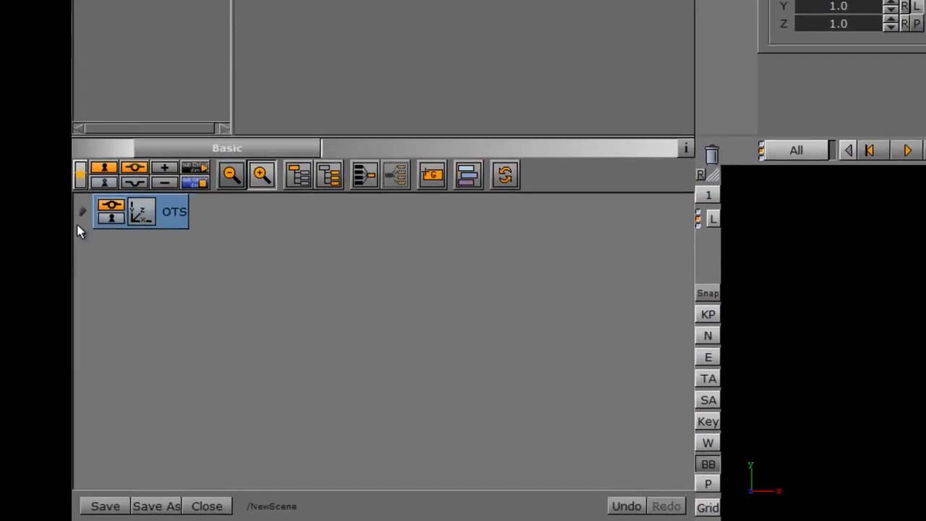
left_click(83, 210)
left_click_drag(223, 247, 145, 194)
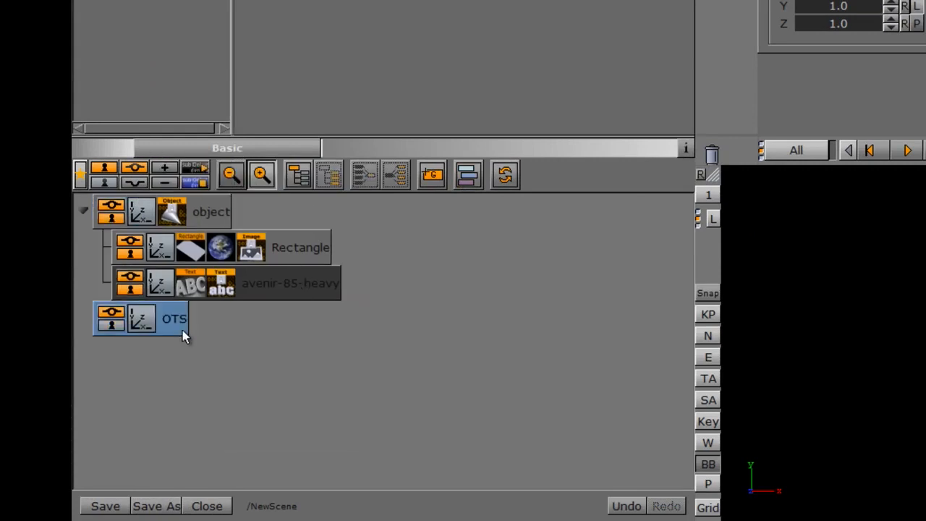
Step: Delete the leftover OTS container and strip the geometry, image and control plugins from the Rectangle and avenir-85-heavy containers
left_click_drag(169, 324, 713, 156)
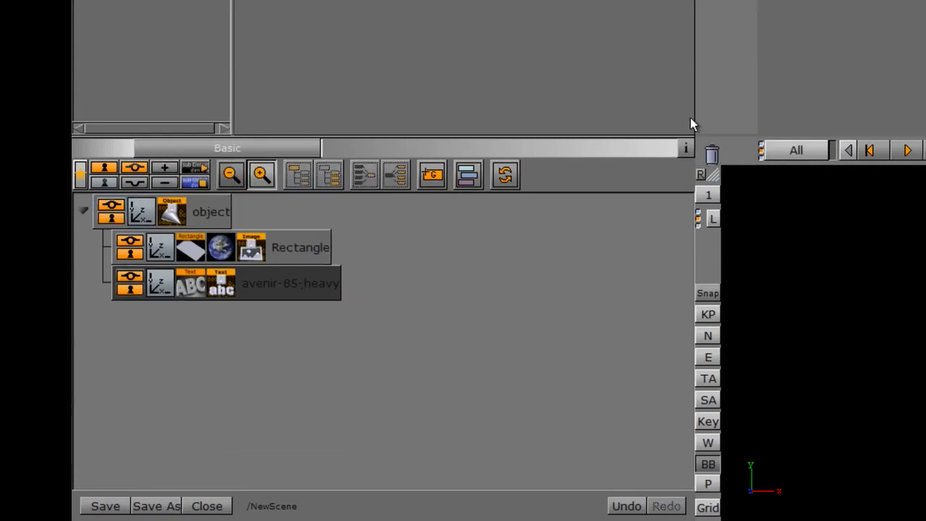
left_click_drag(251, 253, 711, 154)
left_click_drag(219, 253, 712, 153)
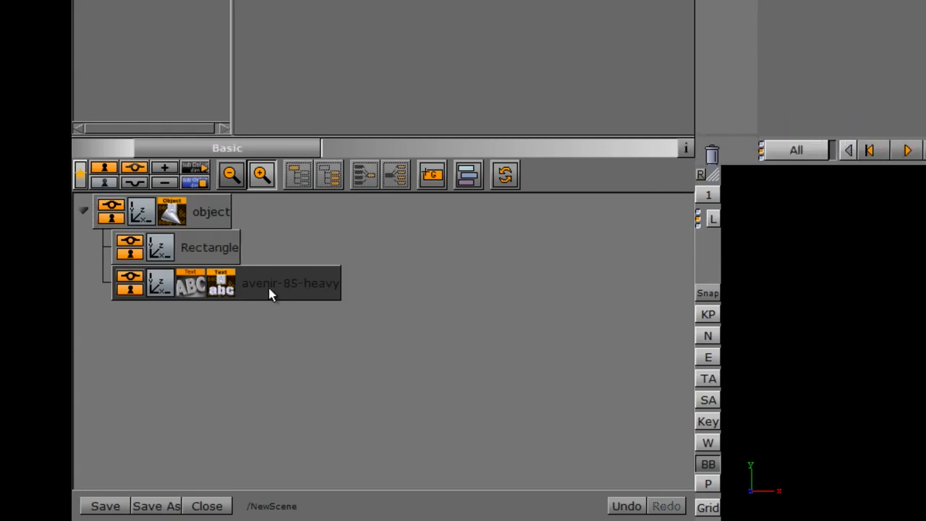
left_click_drag(183, 285, 707, 152)
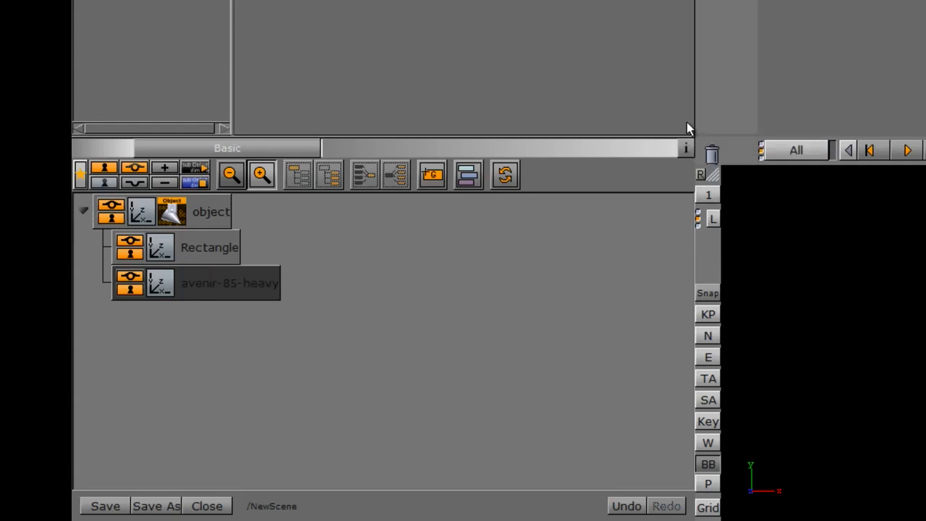
Step: Set the ControlObject description to OTO_OUT and the state identifier to O for the OTS layer
left_click(174, 212)
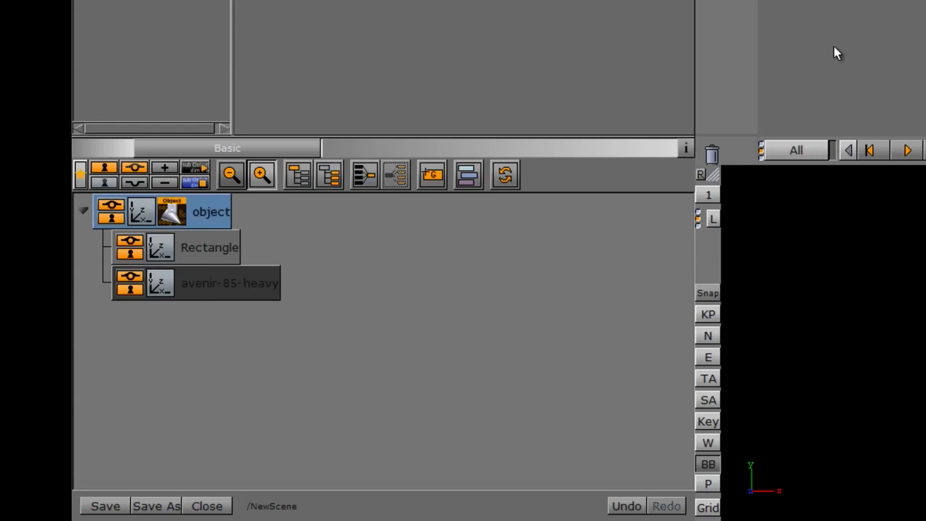
type("OTOS")
type("_OUT")
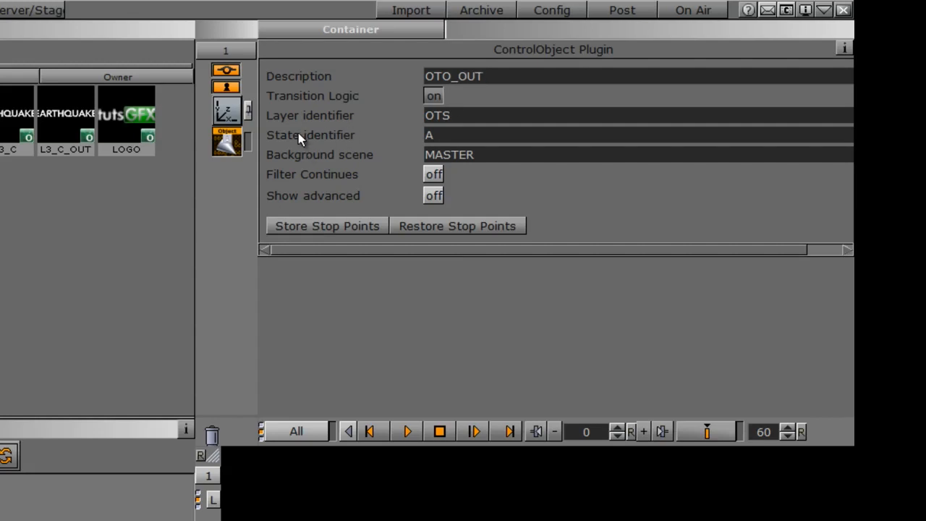
left_click(457, 135)
type("O")
Step: Give the OTS scene a red background colour, with the R value at about 236
left_click(382, 26)
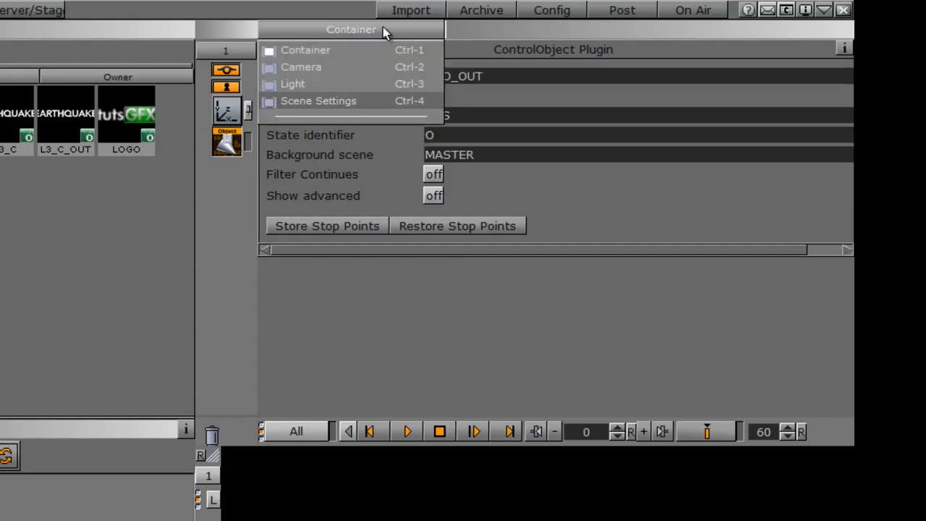
left_click(328, 97)
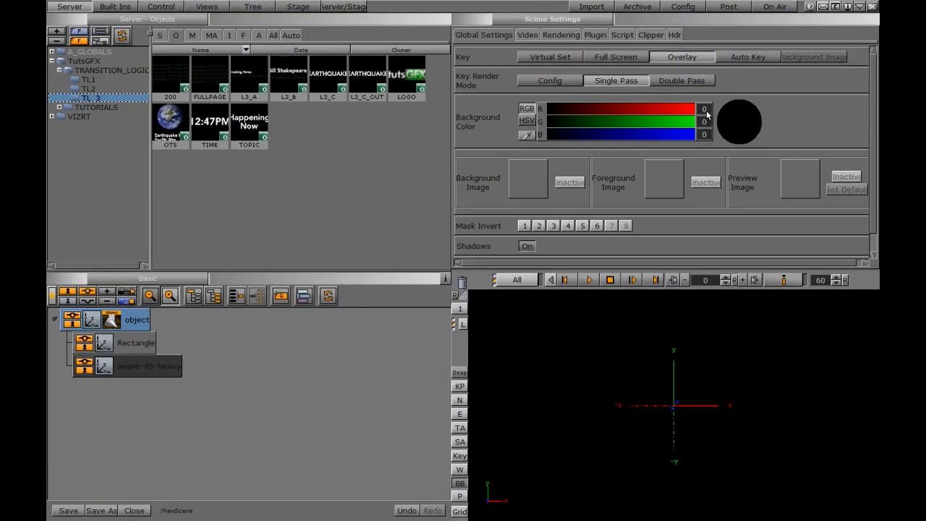
left_click(678, 115)
Step: Add an Arial-Black text container below the collapsed object, change its text to "OTS OUT" and centre it with X position -88
left_click(53, 320)
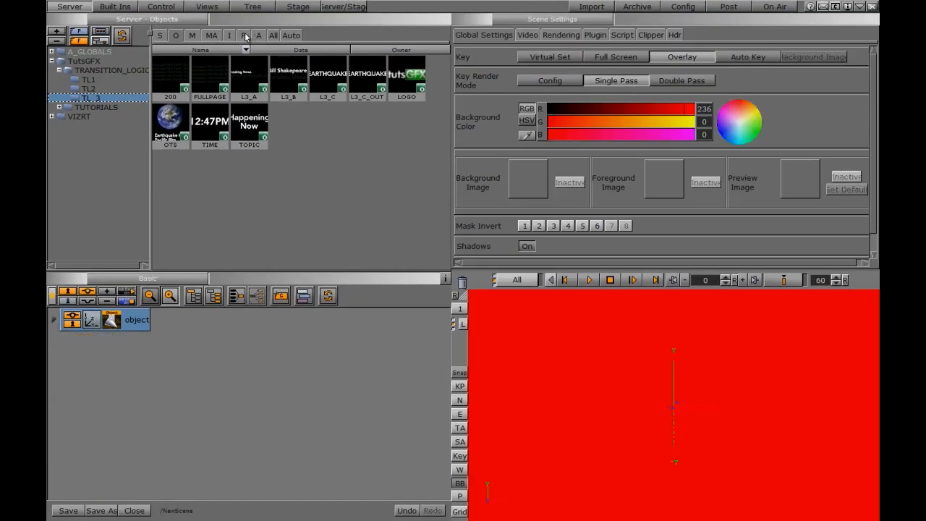
left_click(244, 36)
left_click_drag(171, 79, 109, 438)
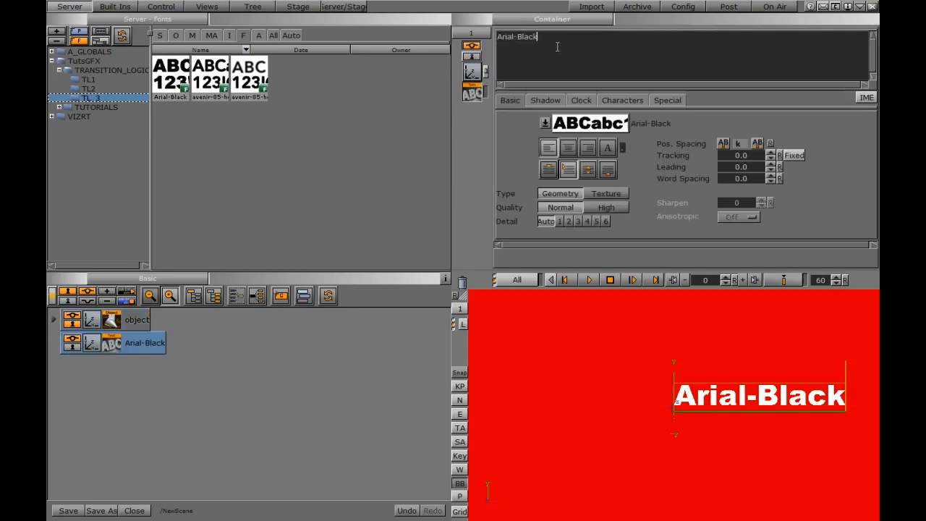
type("OTS OUT")
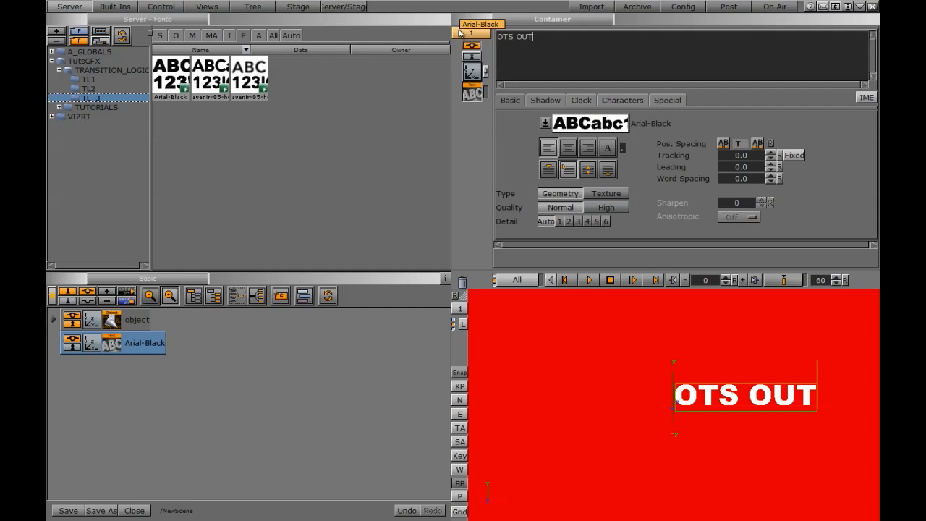
left_click(479, 72)
left_click_drag(544, 74, 495, 75)
Step: Save the scene as OTS_OUT in the TL_3 folder and close it
left_click(101, 511)
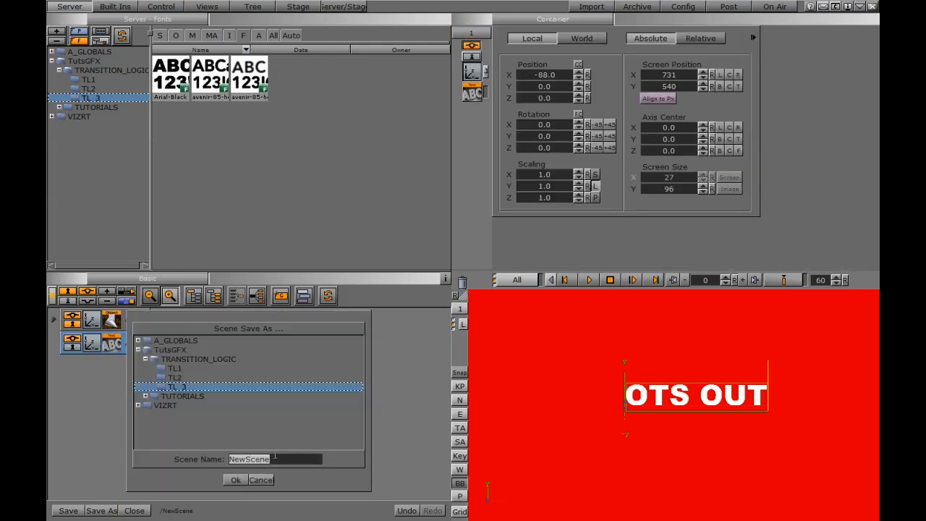
type("OTS_OUT")
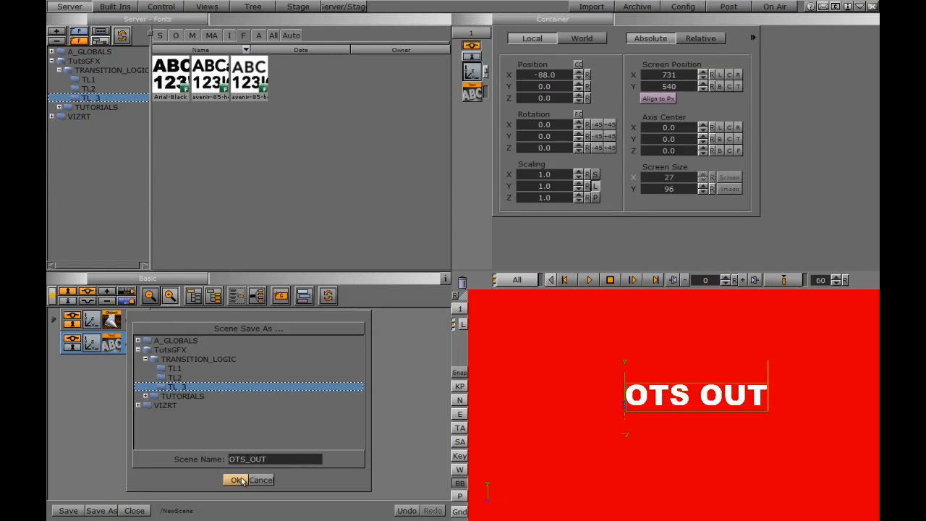
left_click(237, 480)
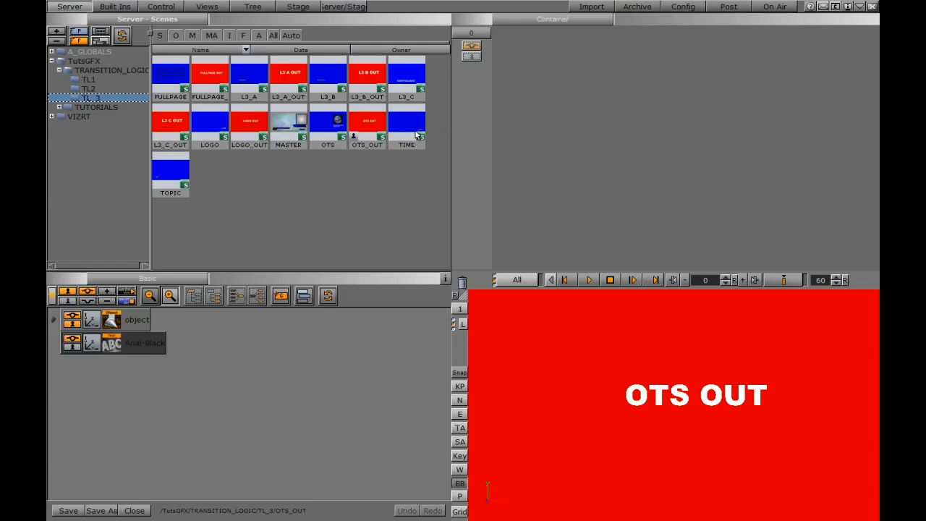
left_click(132, 509)
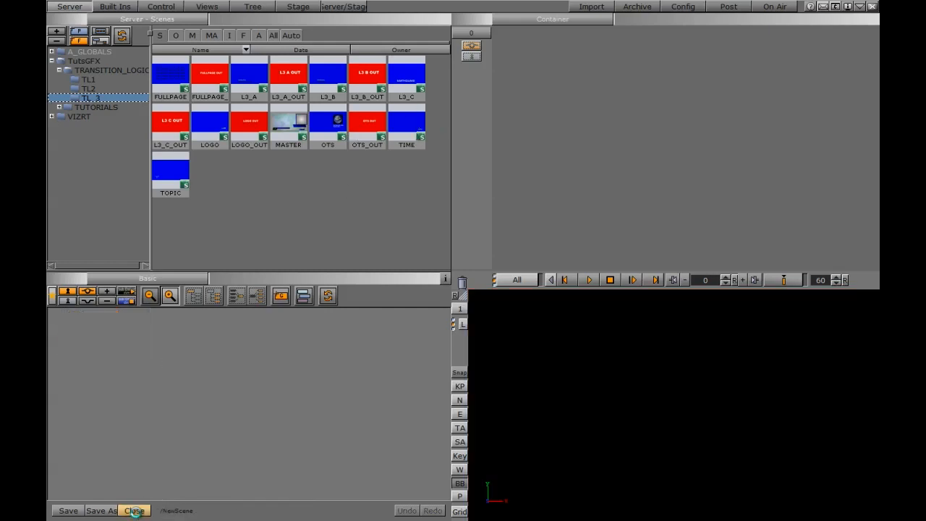
Step: Add the TOPIC object from TL_3 to the empty scene, split the merged object and move its inner object container to the top level
left_click(175, 36)
left_click_drag(245, 144, 140, 434)
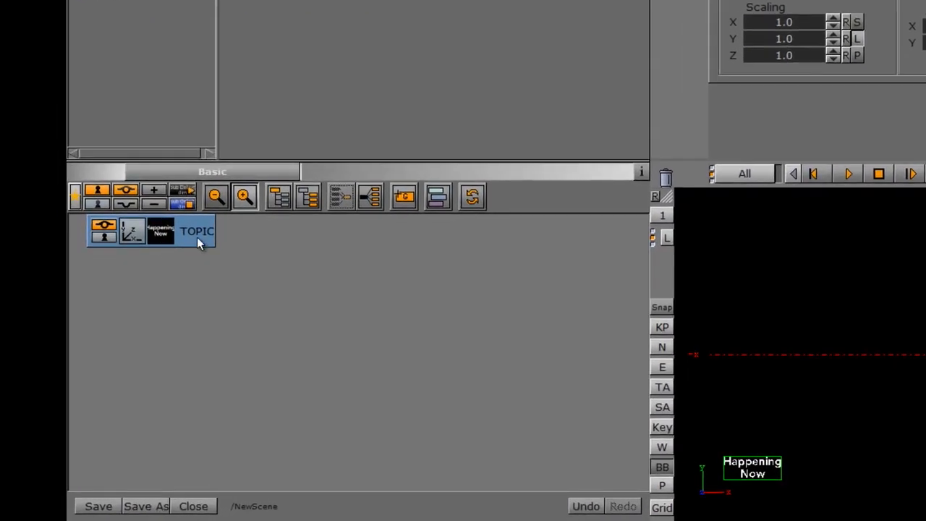
left_click(376, 204)
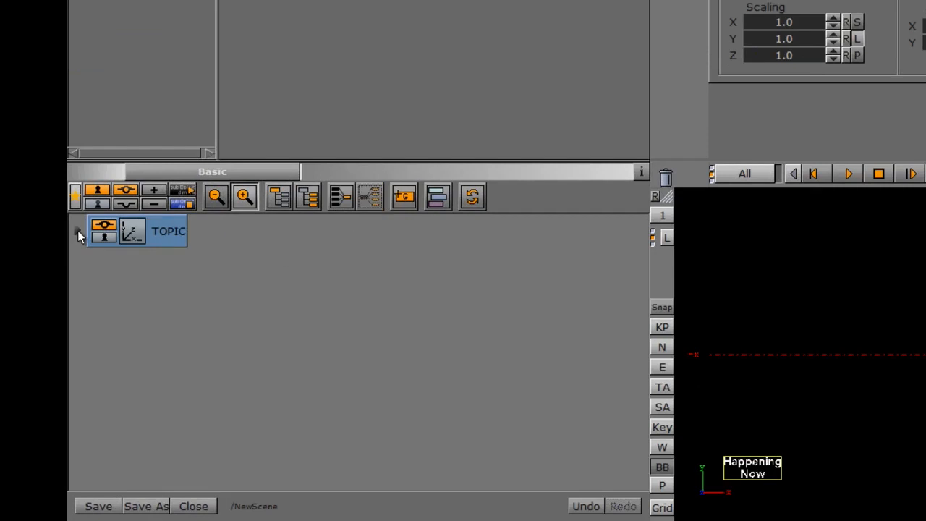
left_click(78, 230)
left_click_drag(202, 261, 130, 213)
Step: Delete the leftover TOPIC container and strip the text geometry and control plugin from the avenir-85-heavy container
left_click_drag(180, 305, 664, 178)
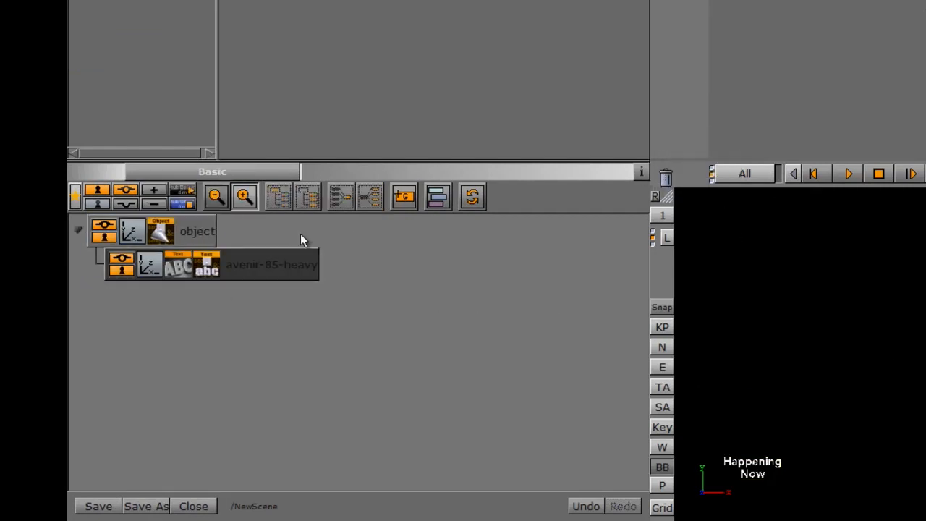
left_click_drag(172, 266, 664, 178)
left_click_drag(178, 265, 666, 178)
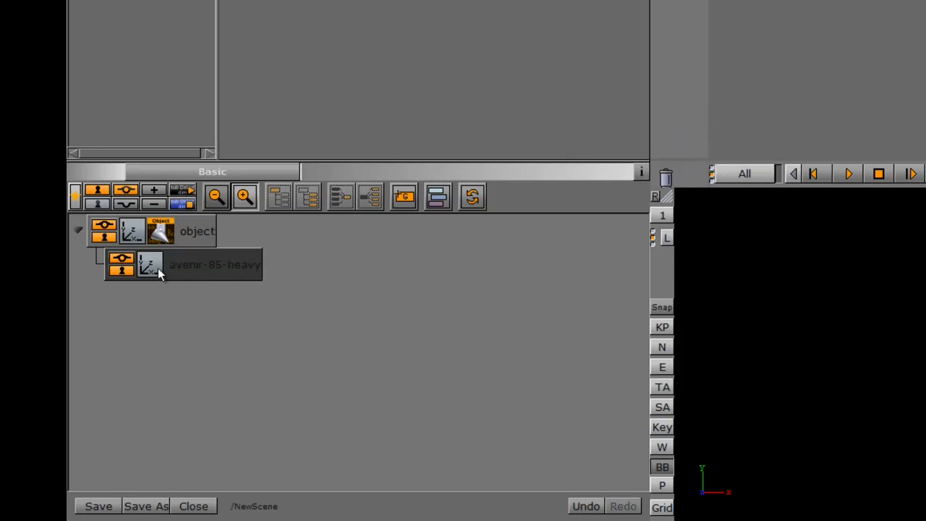
Step: Set the ControlObject state identifier to O and the description to TOPIC_OUT for the TOPIC layer
left_click(161, 233)
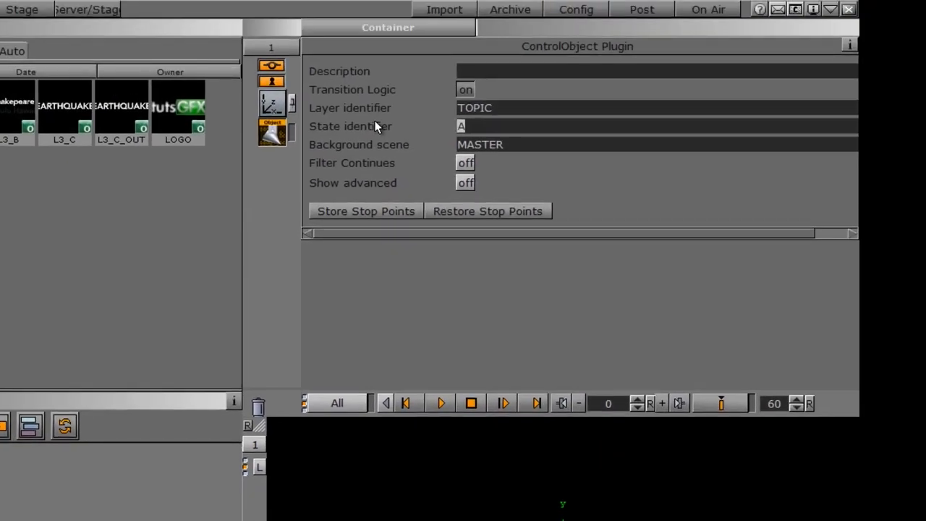
type("O")
left_click(480, 70)
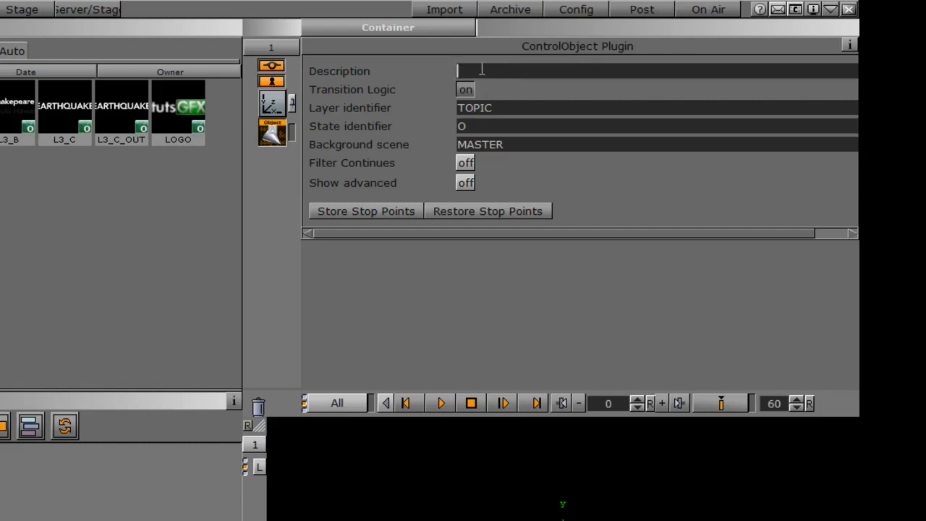
type("TOPIC_OUT")
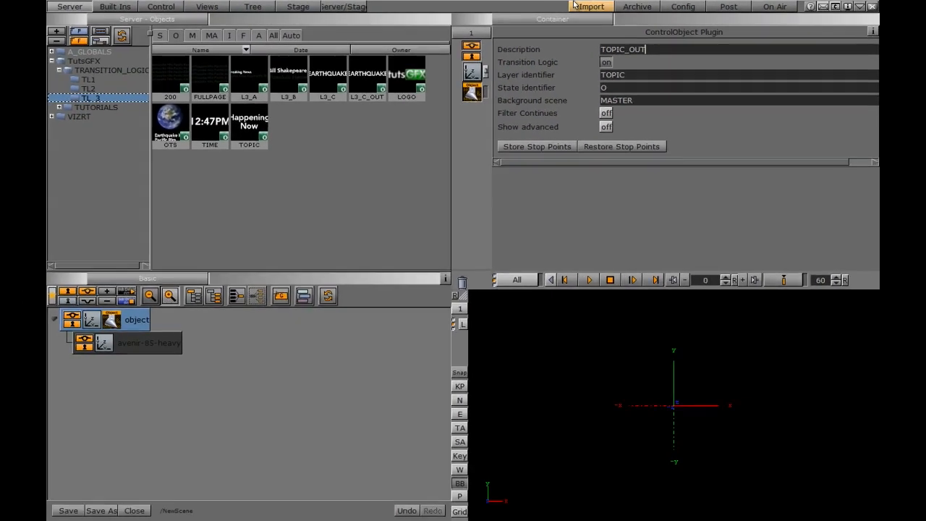
Step: Give the TOPIC scene a red background colour, with the R value at about 219
left_click(388, 28)
left_click(527, 67)
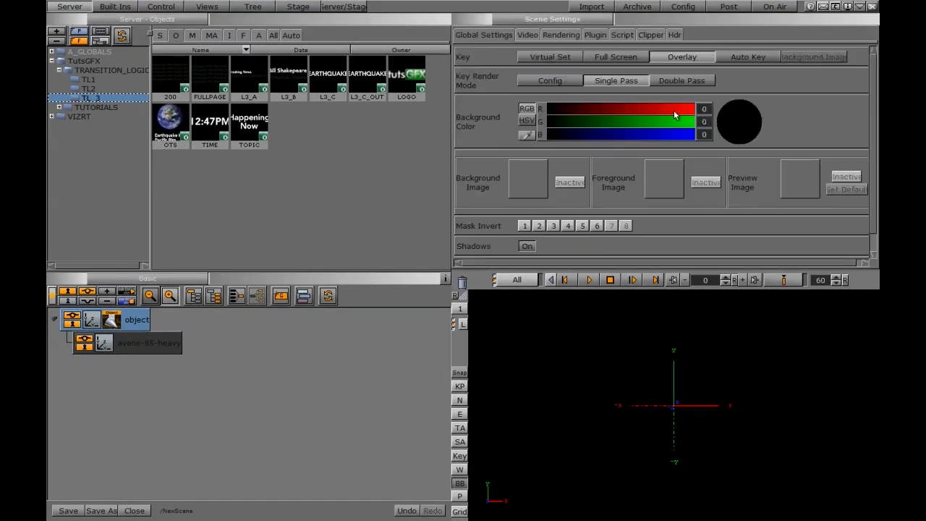
left_click(677, 109)
Step: Add an Arial-Black text container below the collapsed object, change its text to "TOPIC OUT" and centre it with X position -110
left_click(243, 35)
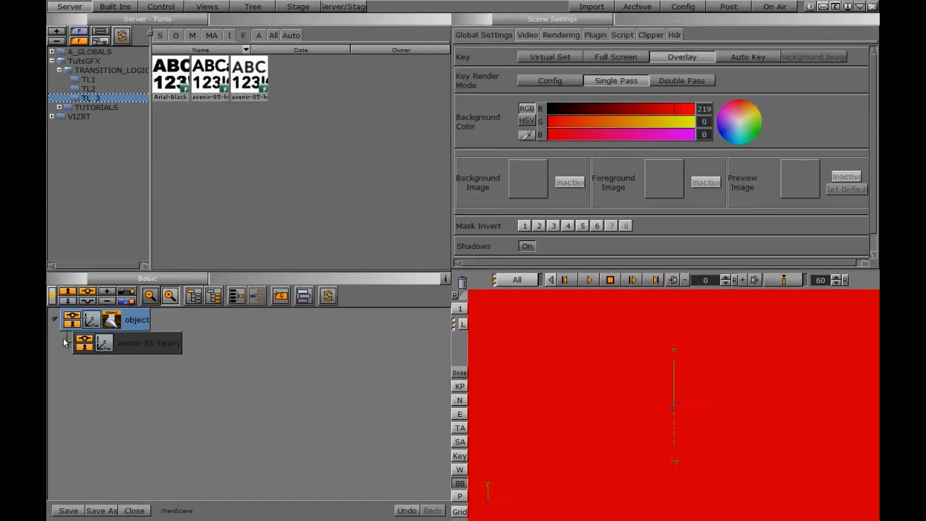
left_click(54, 320)
left_click_drag(174, 76, 107, 340)
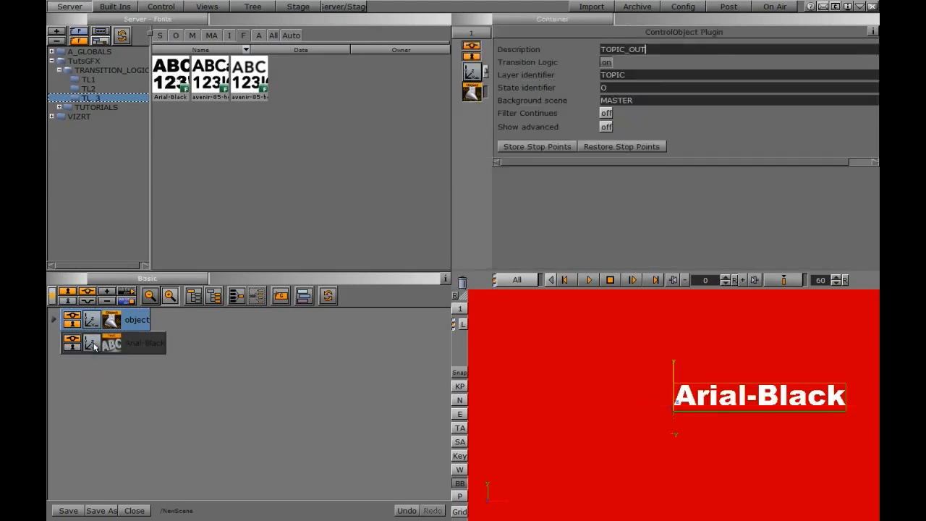
left_click(110, 344)
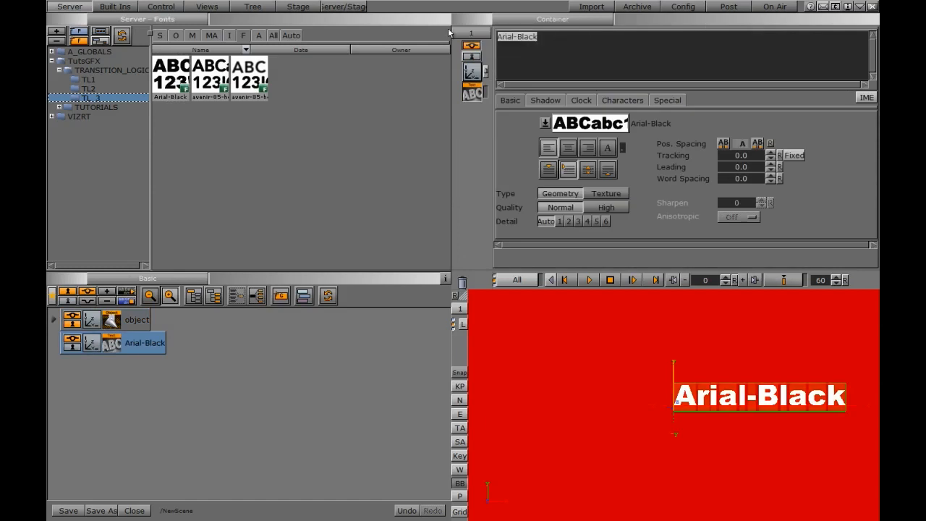
type("TOPIC OUT")
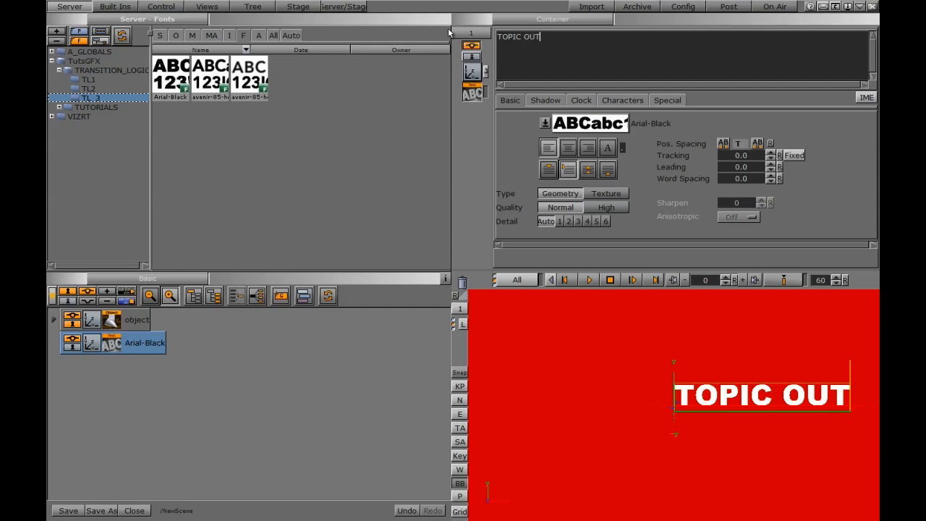
left_click(471, 71)
left_click_drag(531, 75, 459, 86)
Step: Save the scene as TOPIC_OUT in the TL_3 folder and close it
left_click(101, 511)
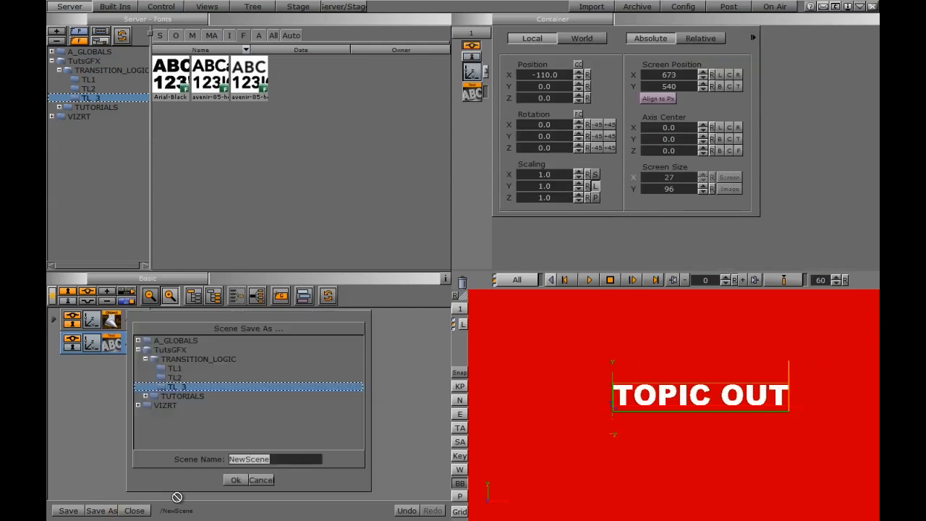
type("TOP")
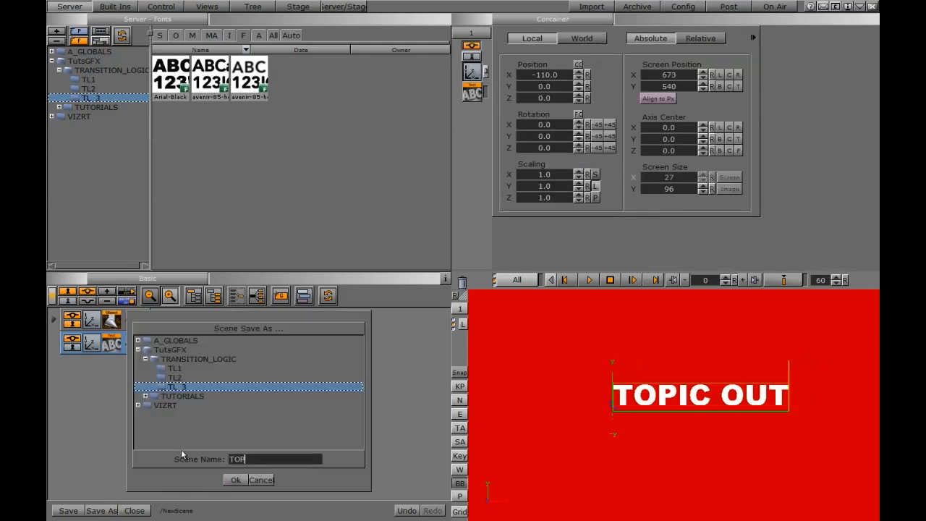
type("IC_OUT")
left_click(237, 481)
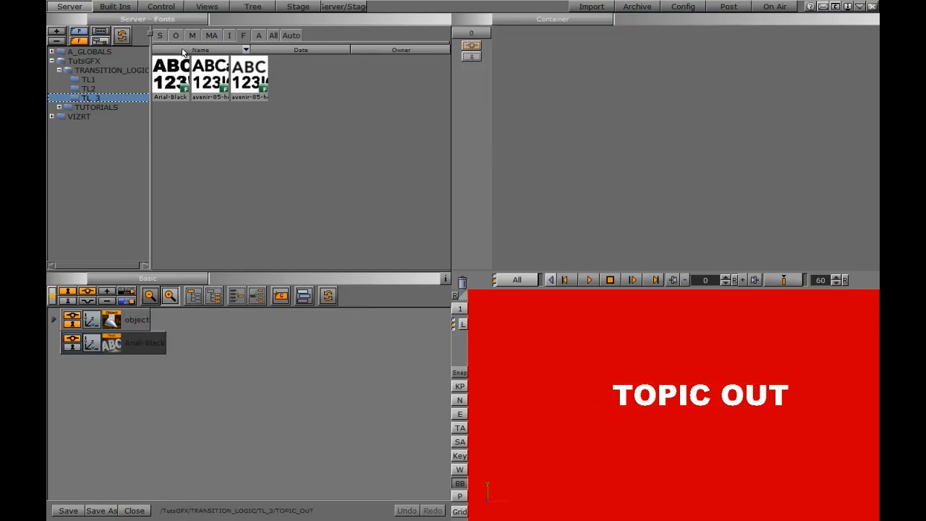
left_click(159, 36)
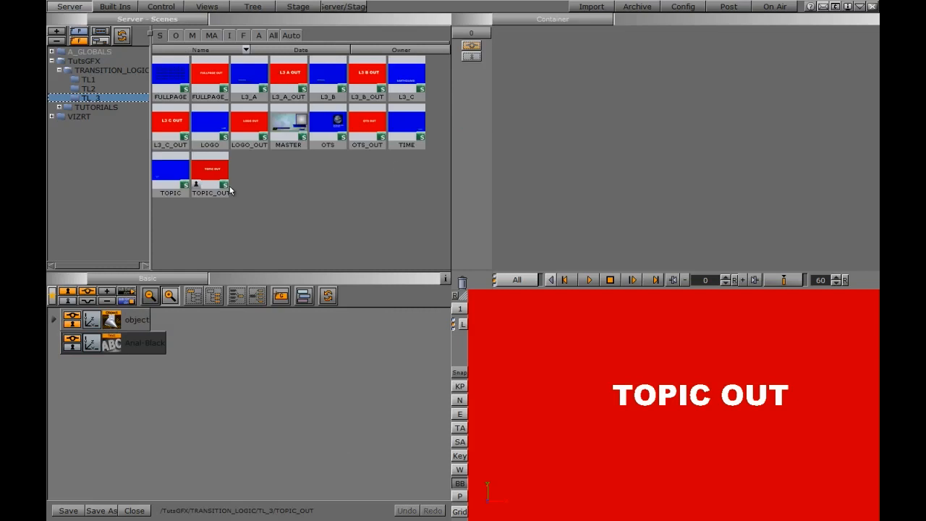
left_click(135, 511)
Step: Add the TIME object to the empty scene, split it, move its inner object to the root, and delete the text plugins and TIME container
left_click(177, 36)
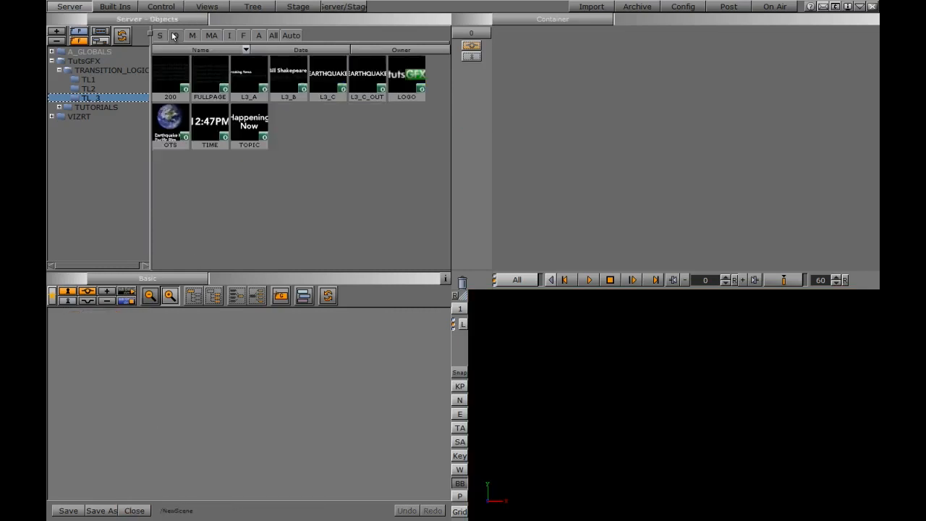
left_click_drag(210, 124, 133, 322)
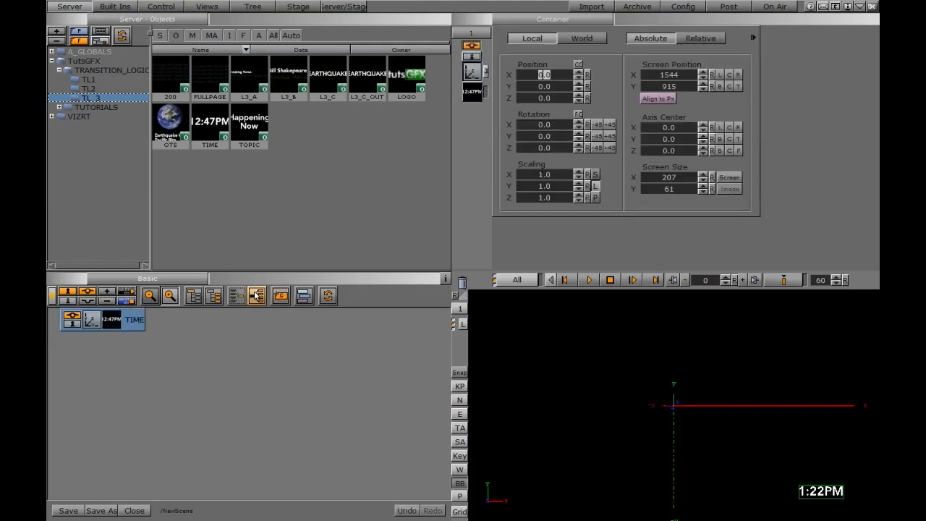
left_click(55, 322)
left_click_drag(149, 349, 85, 311)
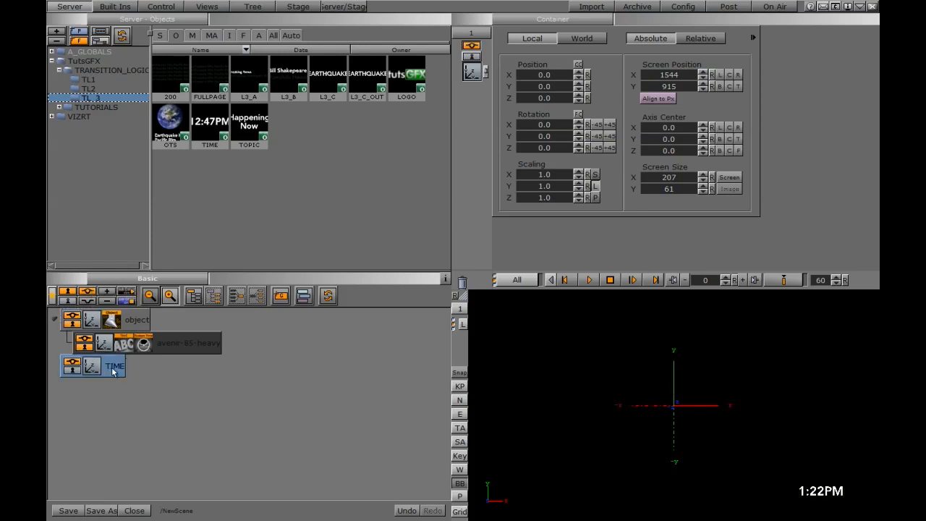
left_click_drag(143, 345, 463, 282)
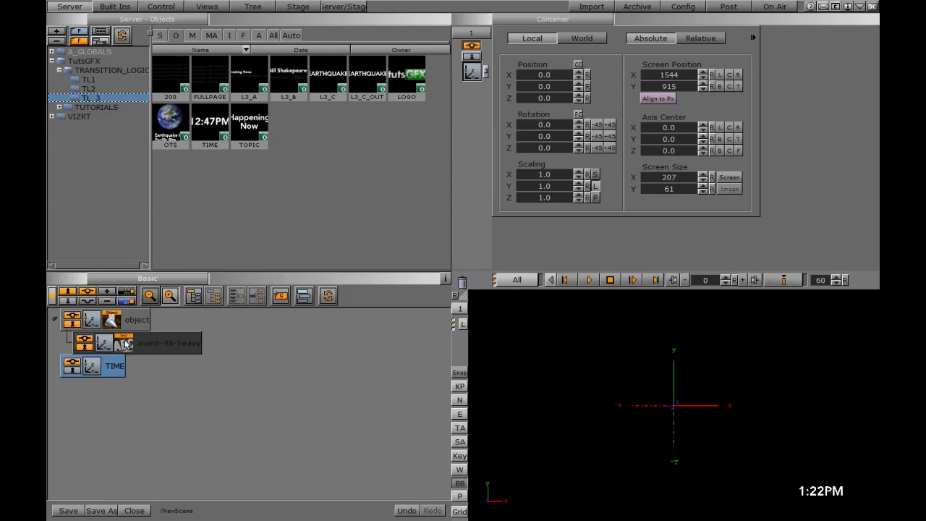
left_click_drag(126, 345, 462, 281)
left_click_drag(101, 378, 463, 282)
Step: Set the object's ControlObject description to TIME_OUT and its state identifier to O
left_click(114, 320)
left_click(611, 48)
type("T")
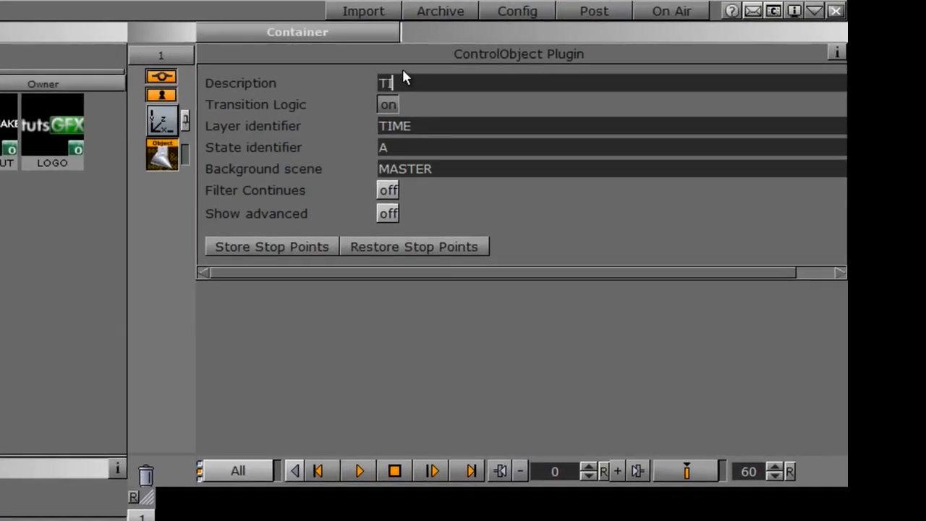
type("IME_OUT")
left_click_drag(407, 148, 315, 149)
type("O")
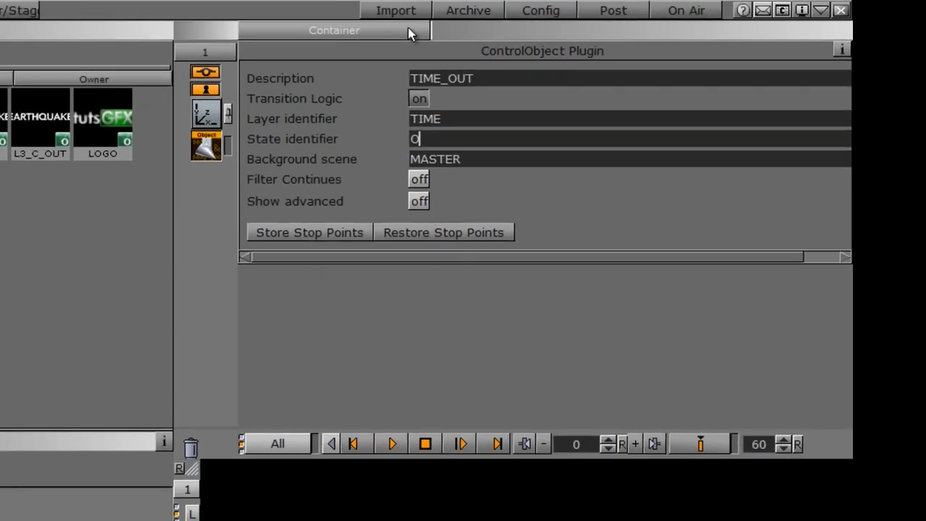
Step: Give the TIME scene a red background colour, with the R value at about 228
left_click(333, 34)
left_click(492, 71)
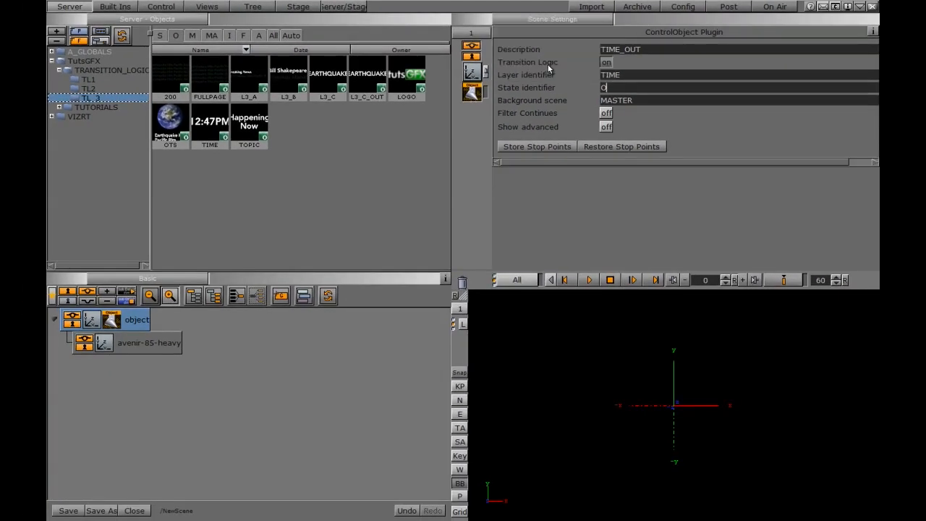
left_click(680, 111)
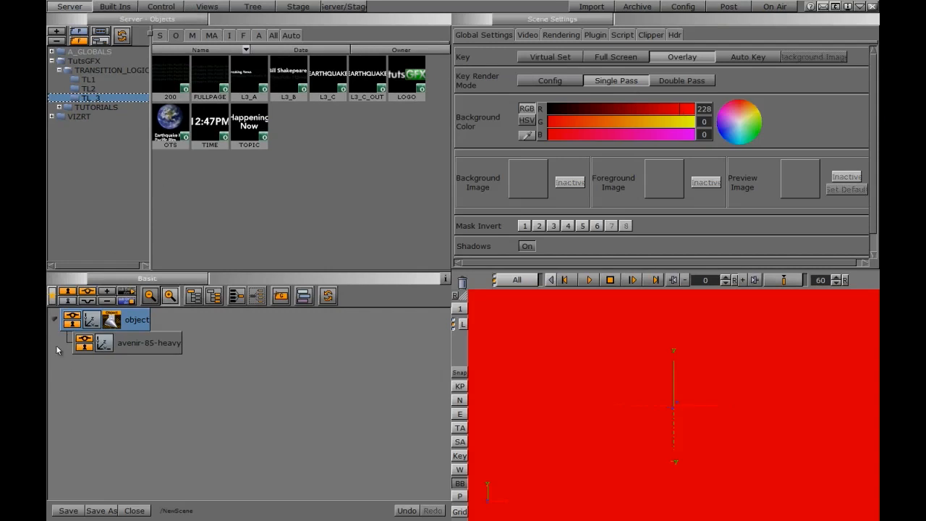
Step: Add an Arial-Black text container below the collapsed object, change its text to "TIME OUT" and set its X position to -115
left_click(244, 38)
left_click_drag(181, 80, 108, 352)
type("TIME O")
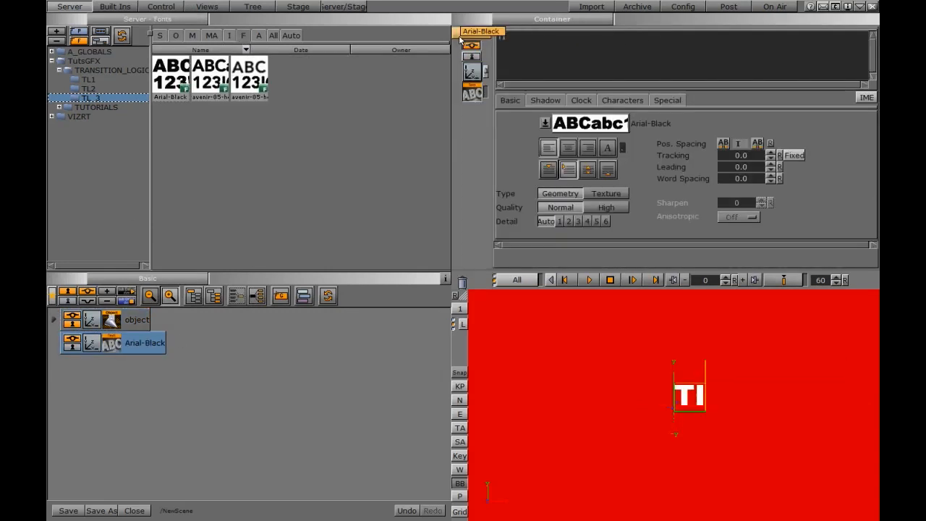
type("UT")
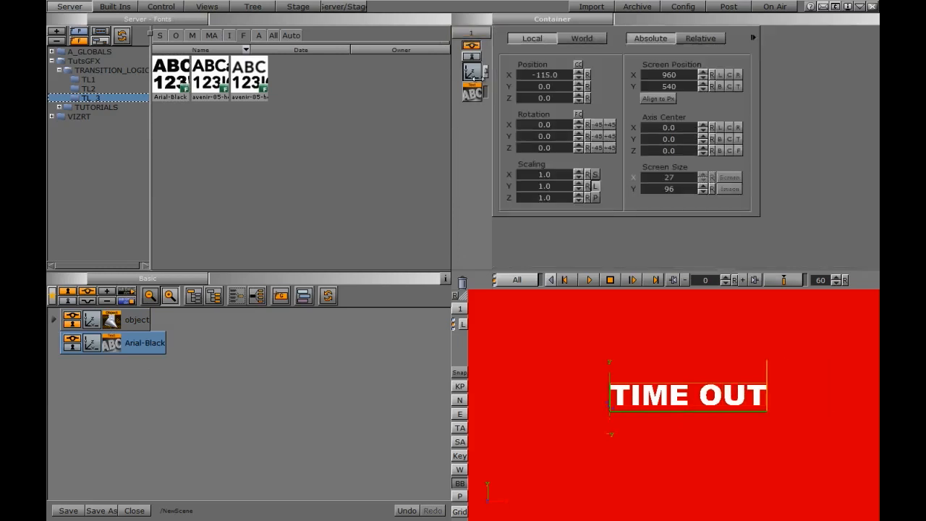
left_click(543, 75)
Step: Save the scene as TIME_OUT in the TL_3 folder and close it
left_click(101, 511)
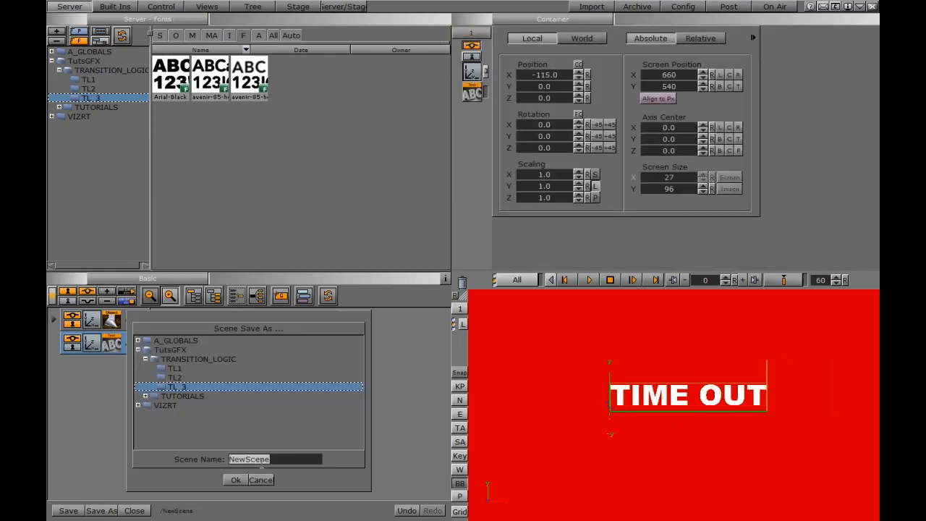
type("TIME_OUT")
left_click(235, 479)
left_click(159, 36)
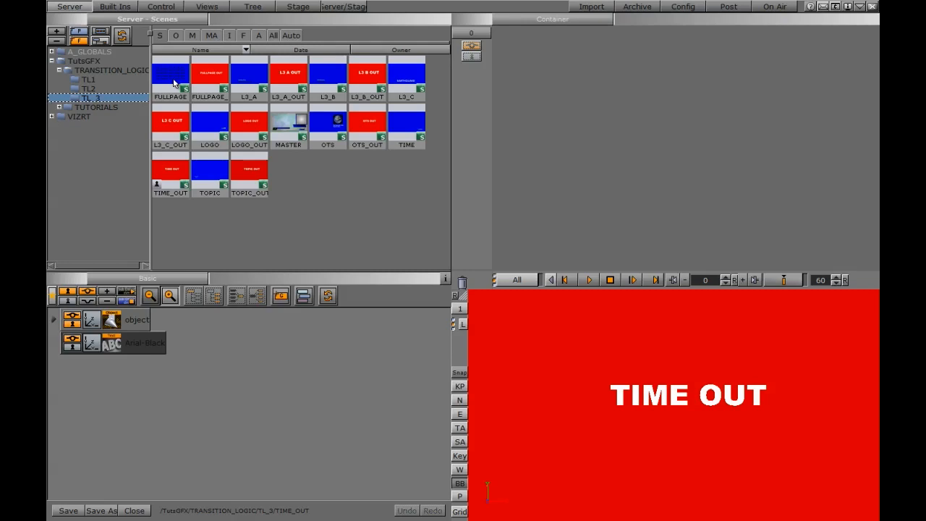
left_click(134, 511)
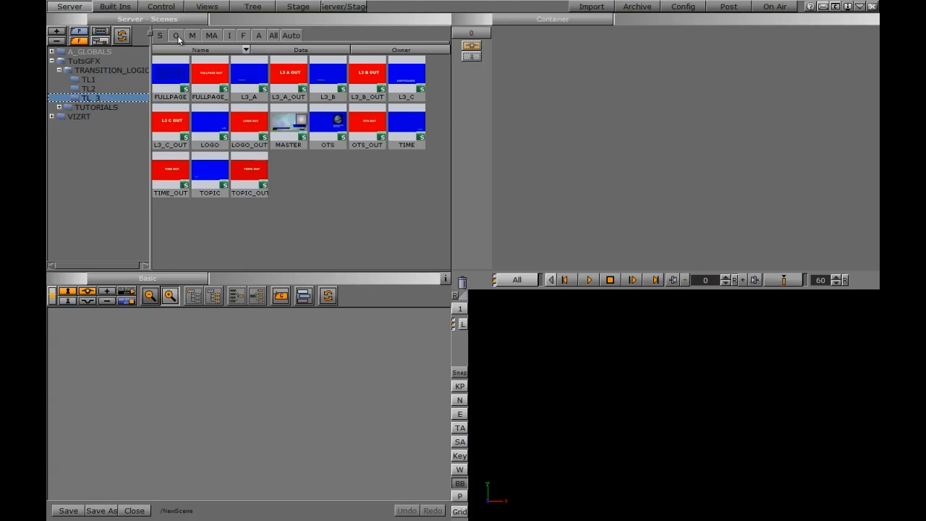
Step: Add the L3_A object to the empty scene, split it, move its inner object to the root and delete the leftover L3_A container
left_click(176, 36)
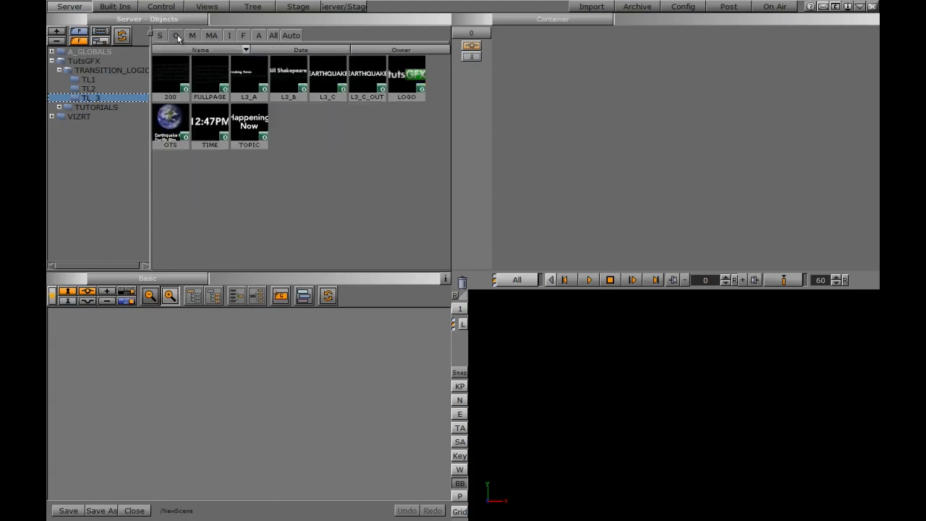
left_click_drag(250, 81, 104, 379)
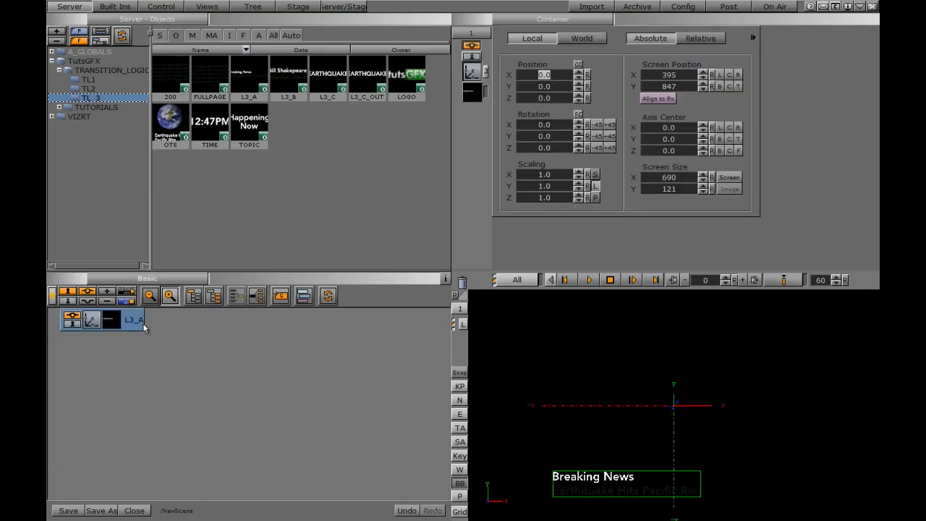
left_click(255, 296)
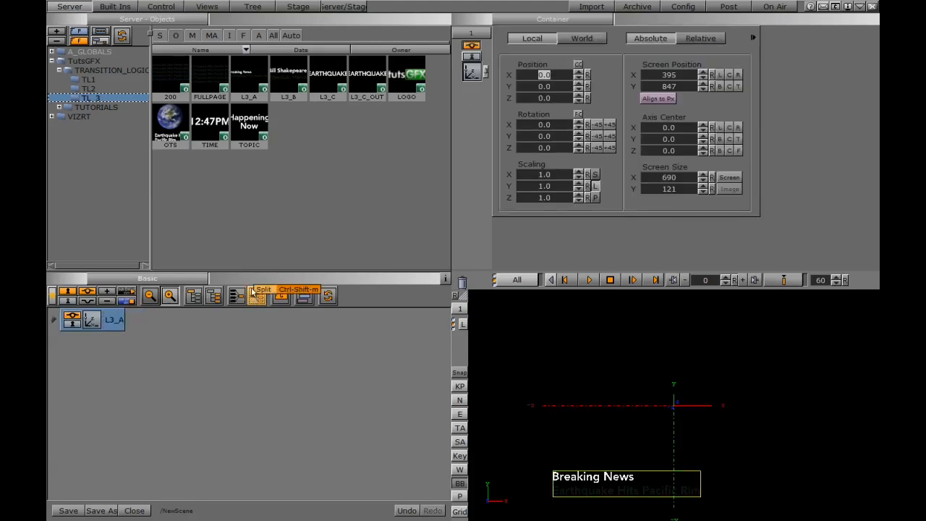
left_click(115, 321)
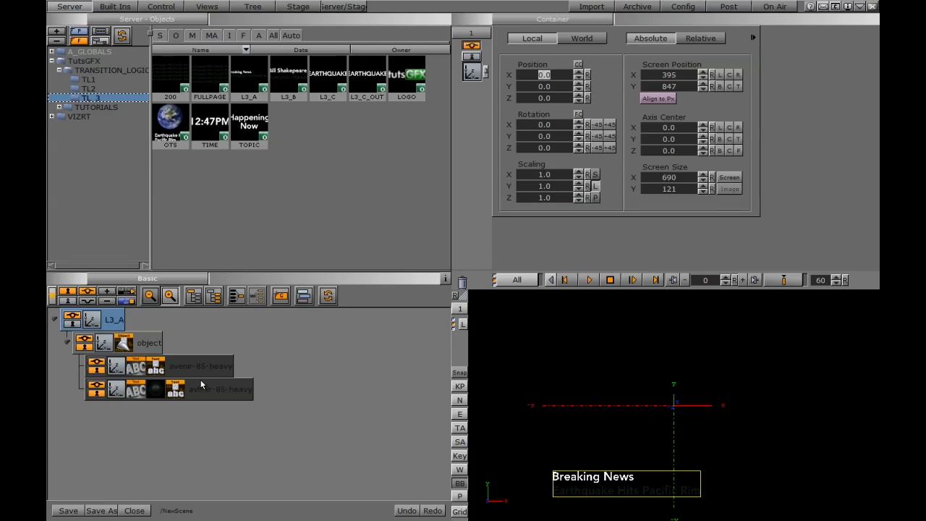
left_click_drag(149, 347, 101, 310)
left_click_drag(114, 391, 462, 282)
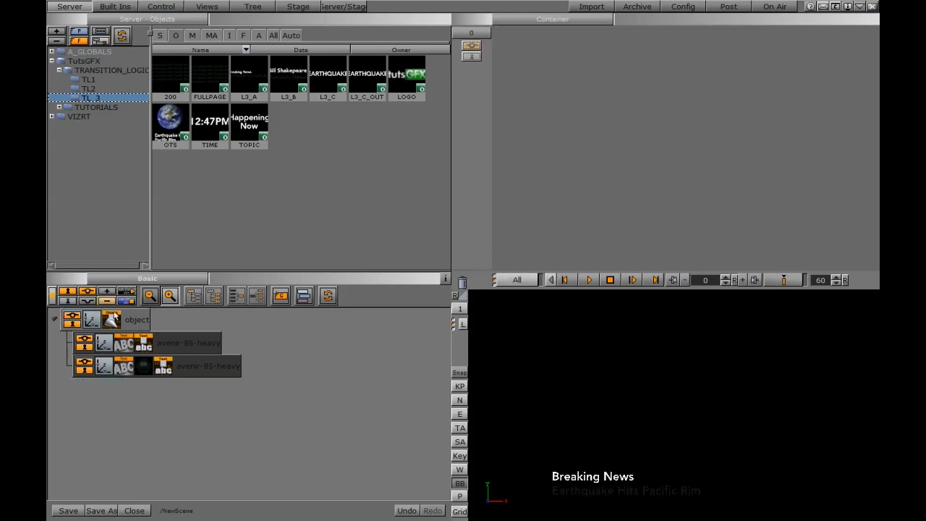
Step: Remove the ControlObject plugin from the lower-third object container, rename the container L3_A and collapse it
left_click(108, 320)
left_click_drag(109, 322, 463, 282)
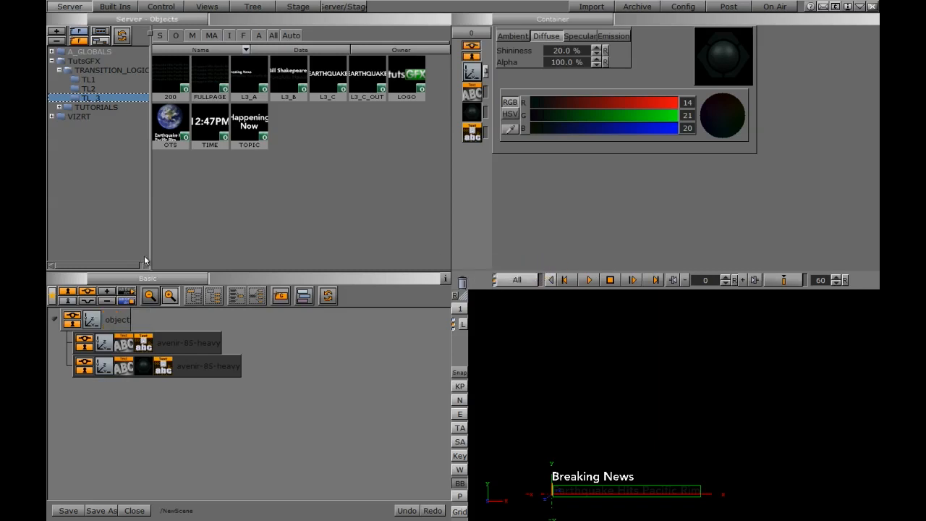
double_click(116, 319)
type("L3_A")
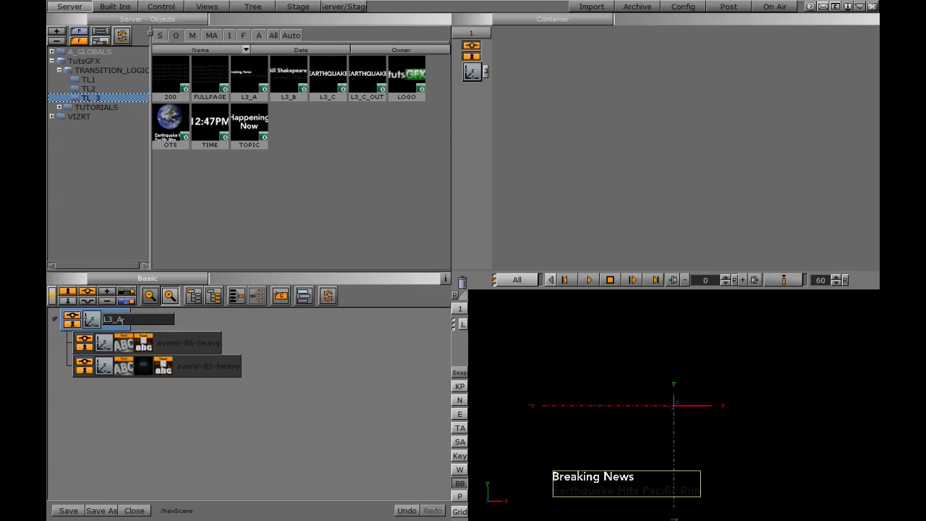
key("Return")
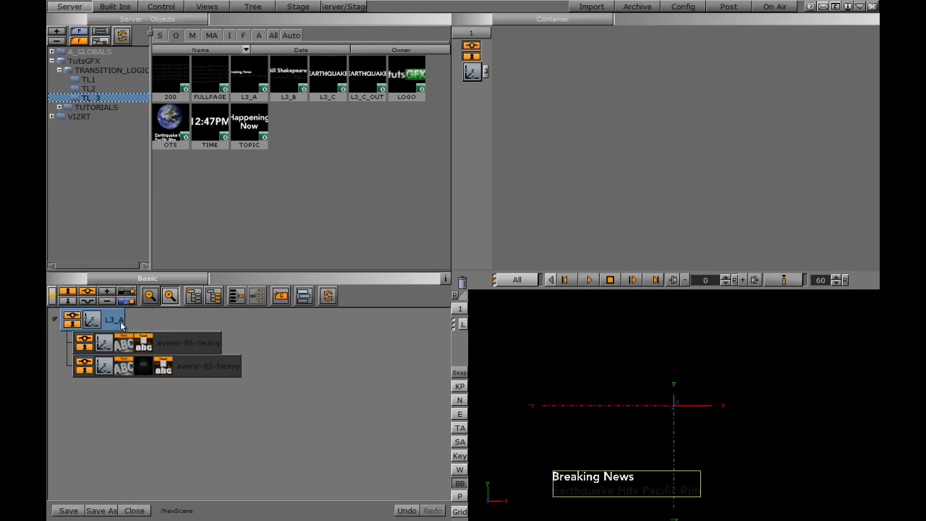
left_click(55, 320)
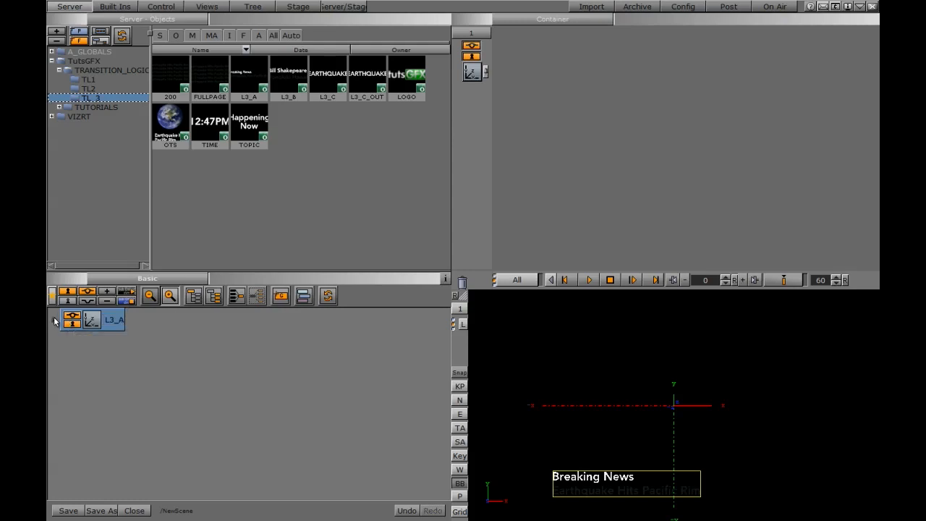
Step: Add and split the OTS object, move its inner object to the root, and delete the leftover OTS container and the ControlObject plugin
left_click_drag(171, 122, 97, 411)
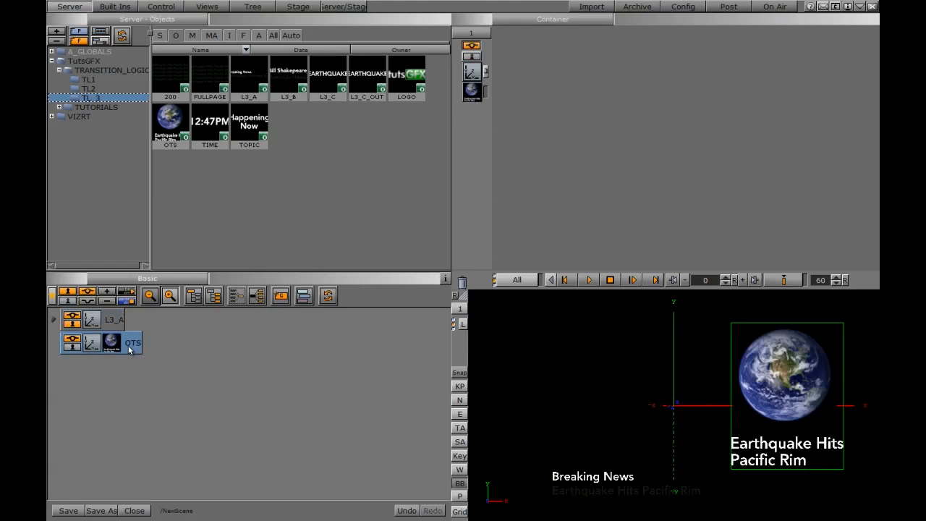
left_click(259, 298)
left_click(53, 345)
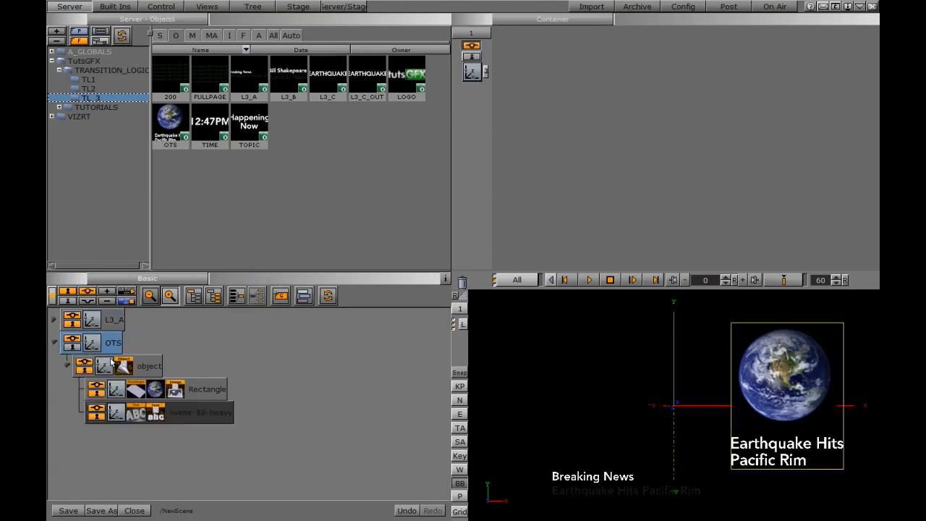
left_click_drag(161, 370, 103, 336)
left_click_drag(113, 414, 460, 279)
left_click(111, 346)
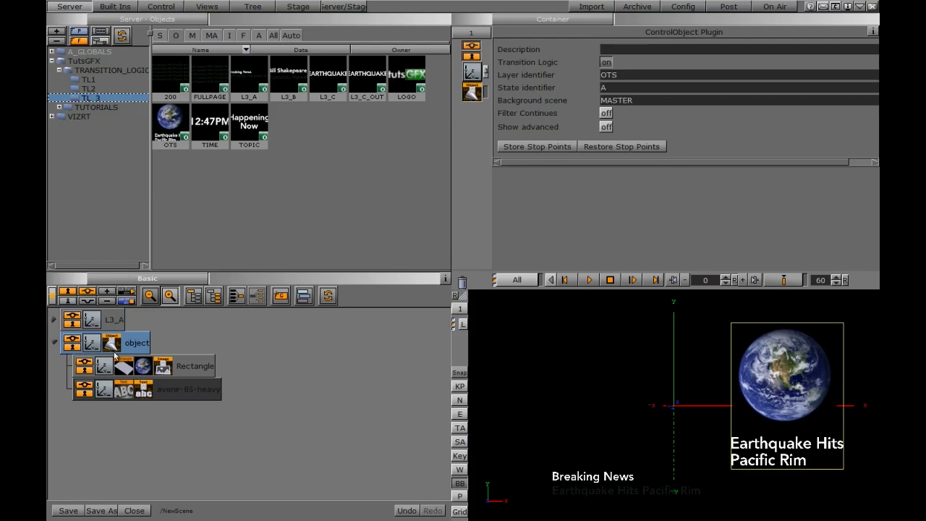
left_click_drag(110, 346, 461, 280)
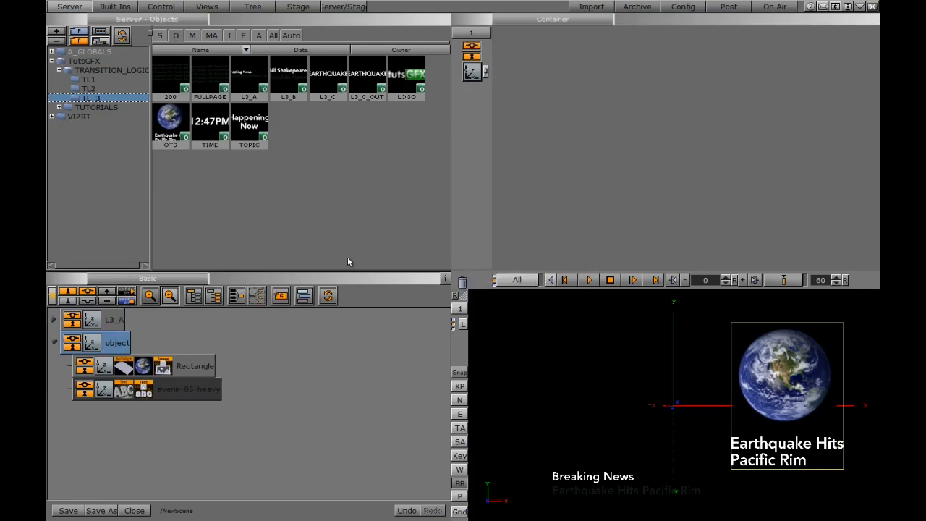
Step: Collapse the L3_A and OTS object containers and group both under a new parent container
left_click(54, 319)
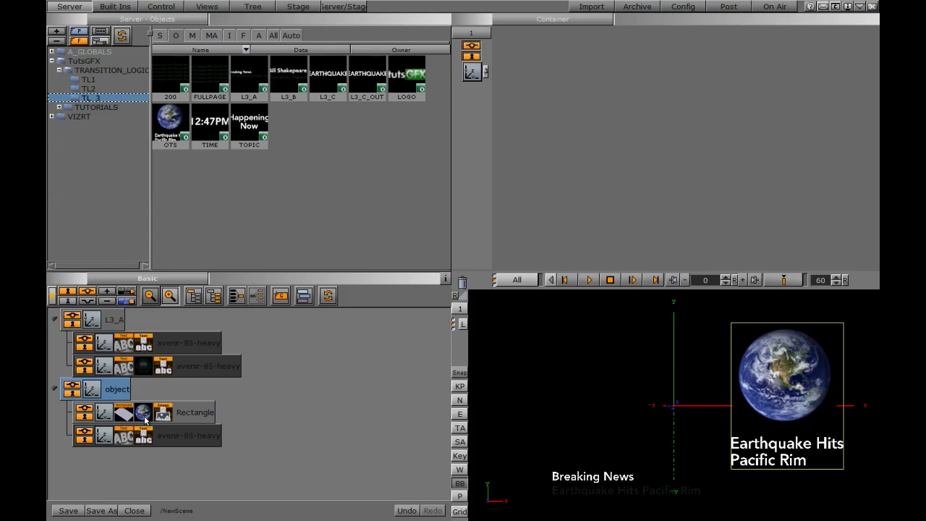
left_click(53, 319)
left_click(54, 343)
left_click(114, 326, "ctrl")
left_click(194, 297)
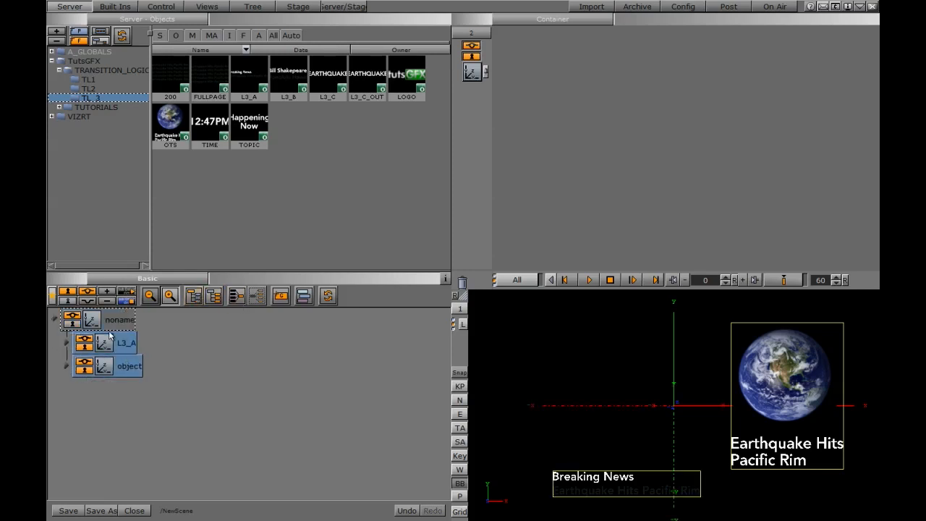
Step: Add the ControlObject container plugin to the new parent container
left_click(120, 321)
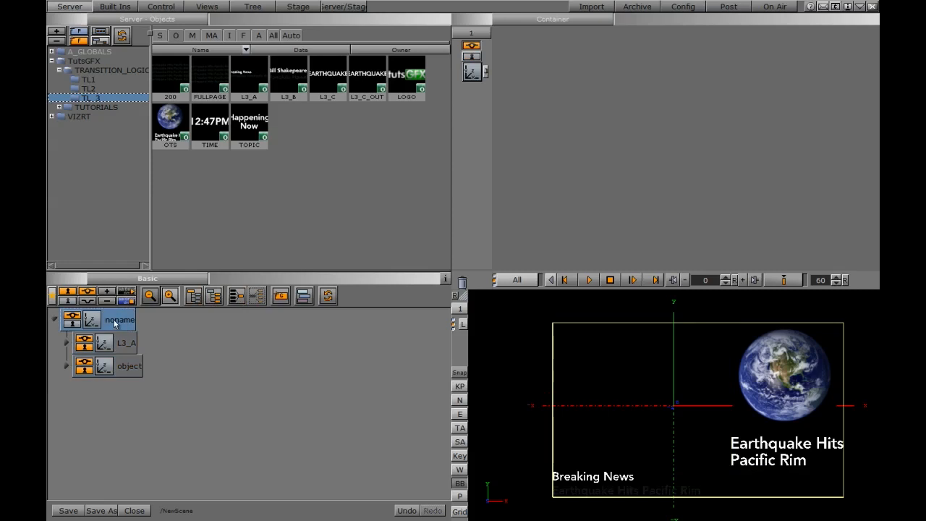
left_click(115, 6)
left_click(182, 33)
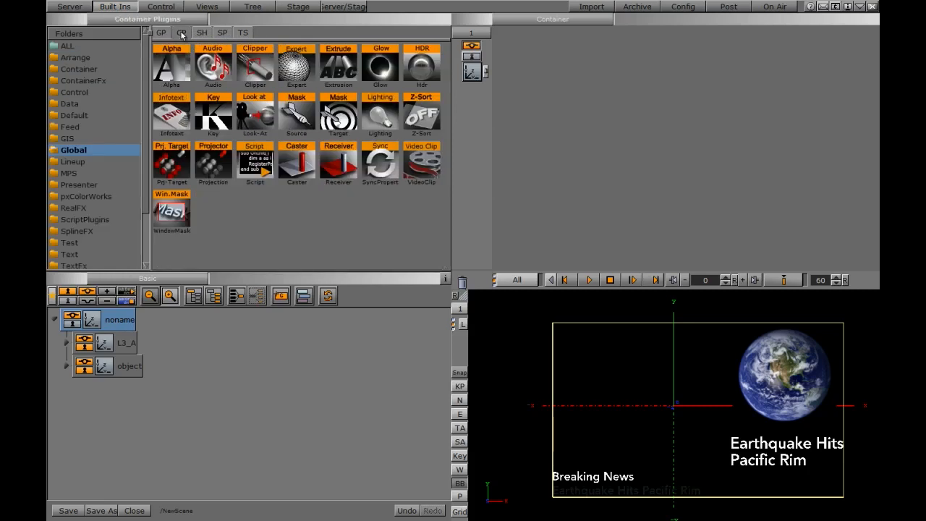
left_click(74, 93)
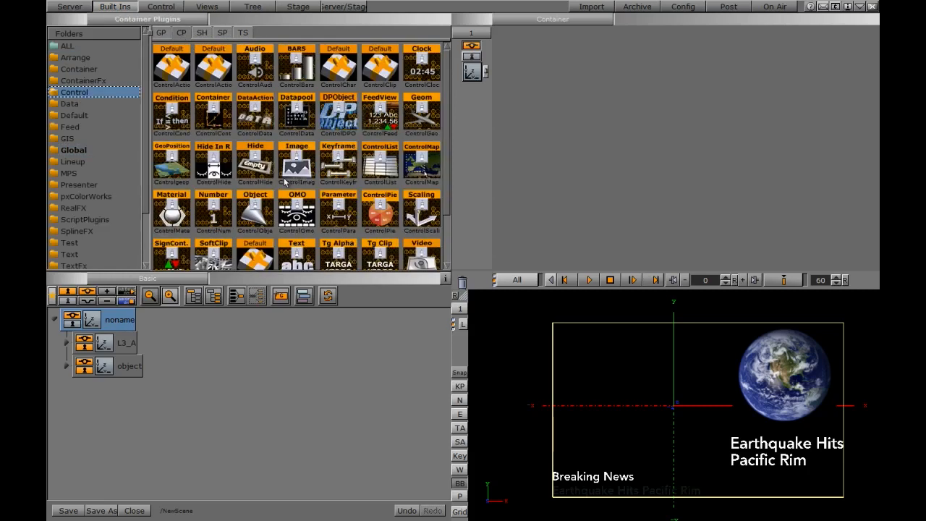
scroll(448, 134, "down", 2)
left_click_drag(251, 142, 116, 324)
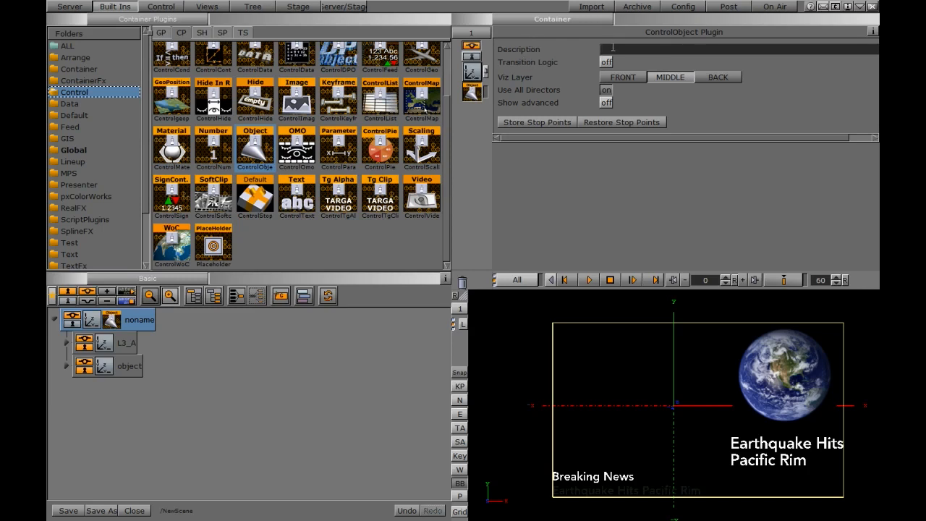
Step: Describe the ControlObject as "L3_A IN AND OTS IN", turn on Transition Logic and set the background scene to MASTER
type("L3_A IN AND OTS IN")
left_click(605, 63)
left_click(621, 101)
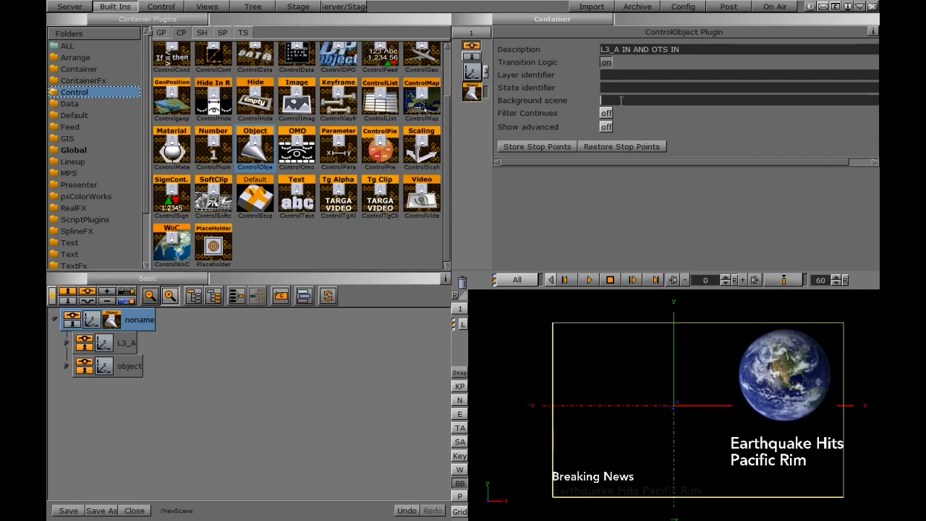
type("MASTER")
Step: Check the scenes in the TL_3 folder and set the ControlObject's layer identifier to L3_A,OTS
left_click(81, 9)
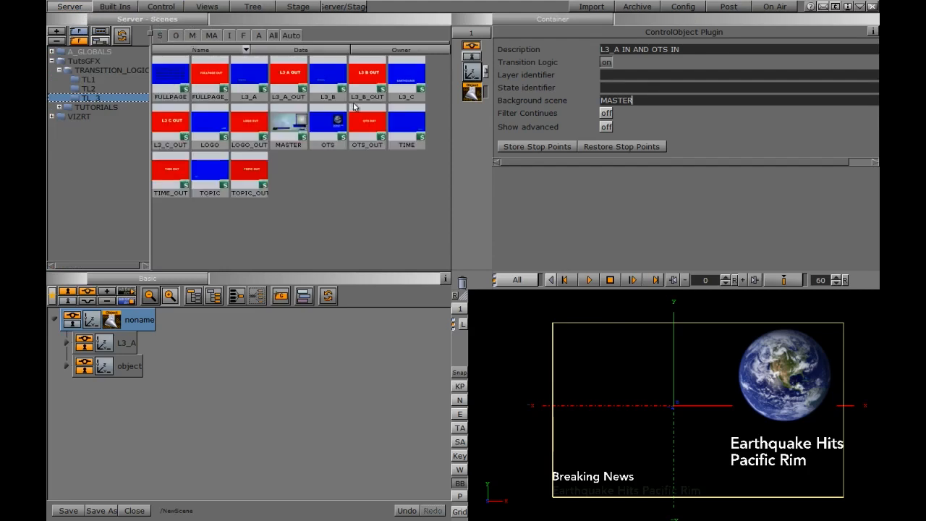
left_click(612, 75)
type("L3_A,OTS")
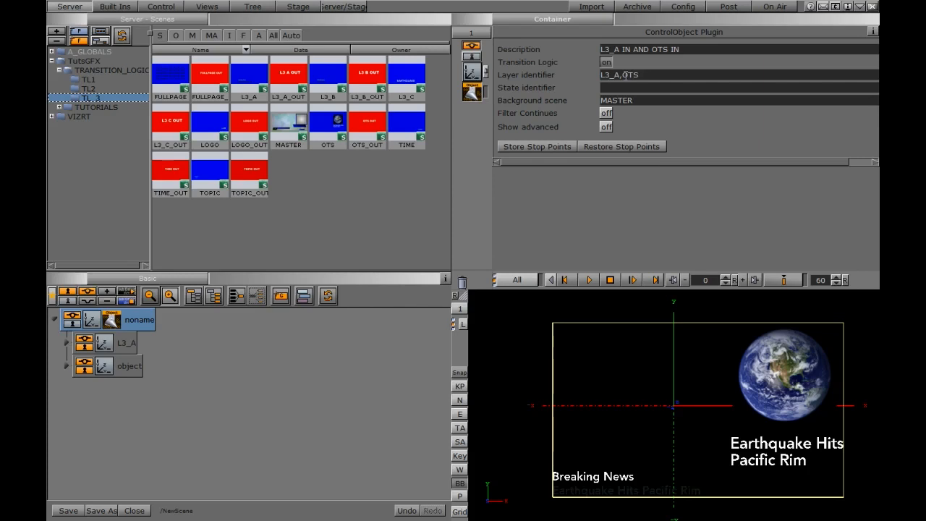
Step: Save the scene as 100 in the TL_3 folder and close it
left_click(101, 511)
type("100")
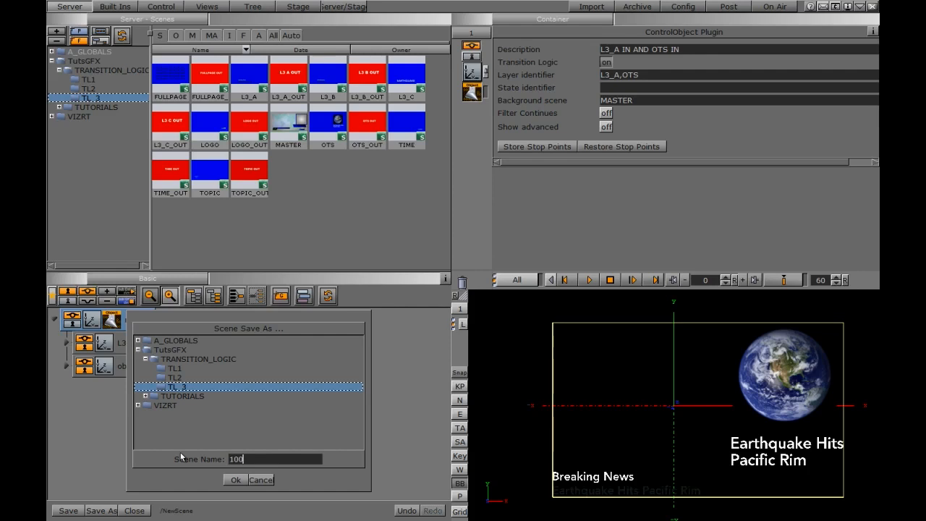
left_click(235, 480)
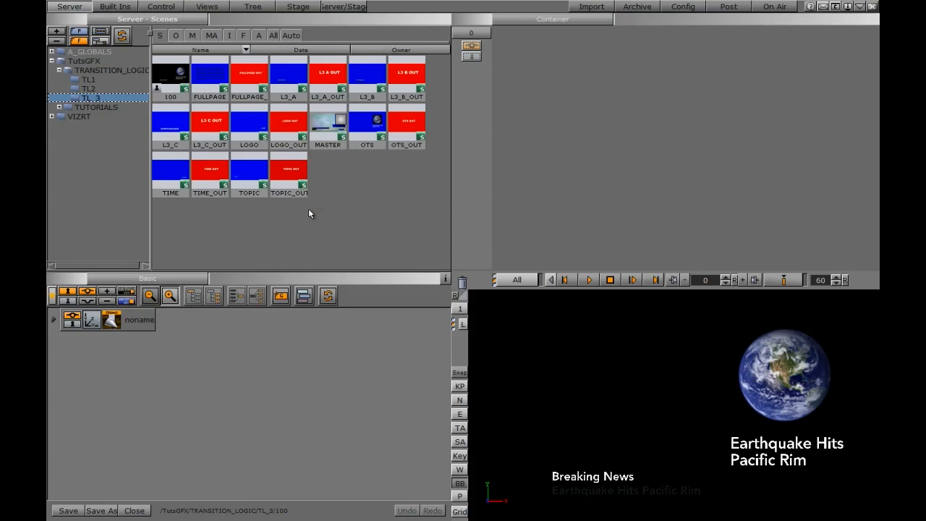
left_click(135, 510)
left_click(318, 290)
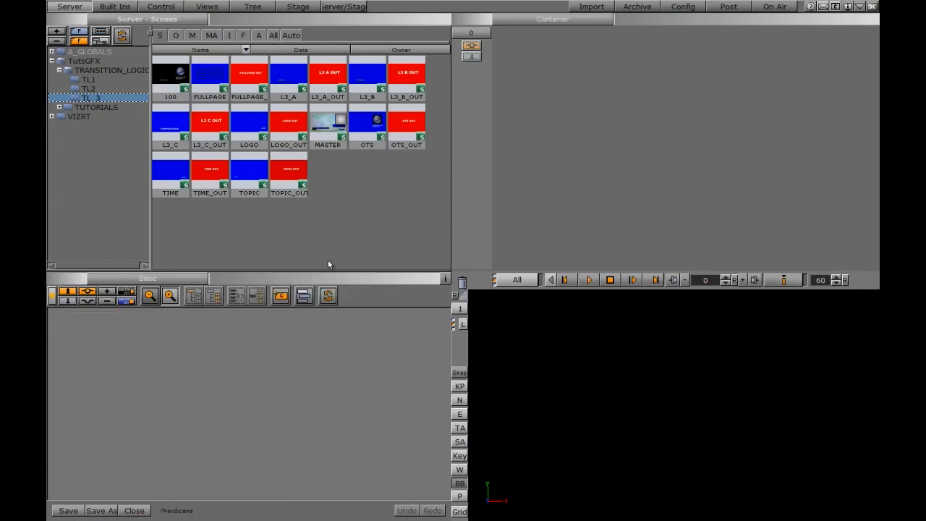
Step: Add the FULLPAGE object from the TL_3 folder to the new scene and open the merged object into its containers
left_click(177, 36)
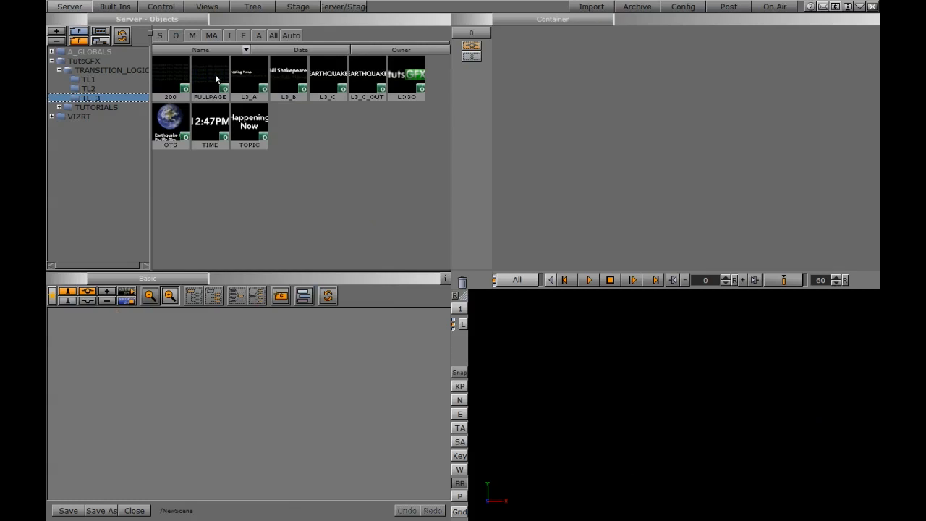
left_click_drag(210, 81, 99, 407)
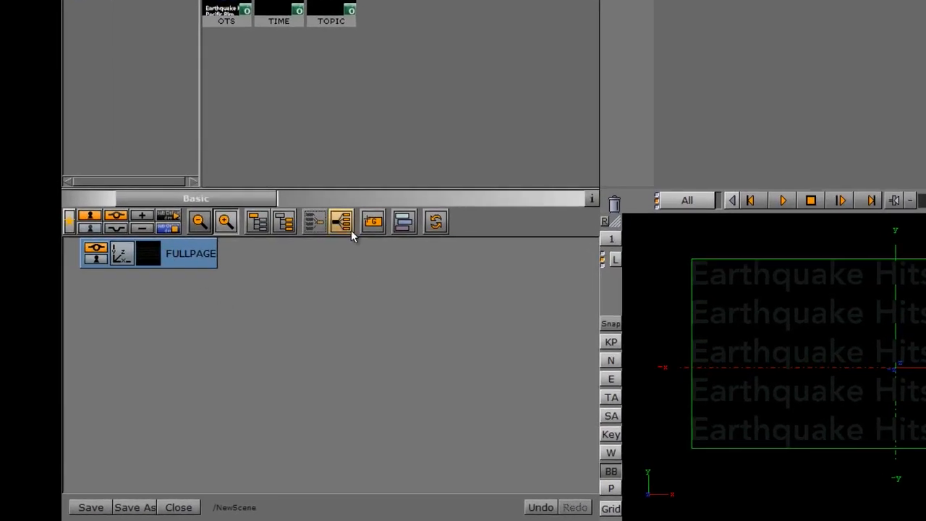
left_click(329, 232)
left_click(67, 266)
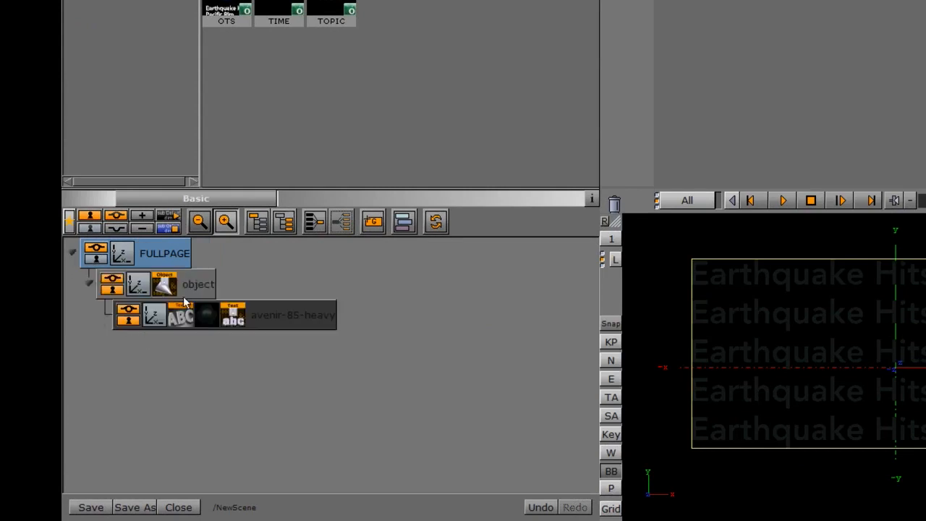
Step: Move the object container out of FULLPAGE, delete the empty FULLPAGE container and remove the object container's ControlObject plugin
left_click_drag(197, 283, 152, 243)
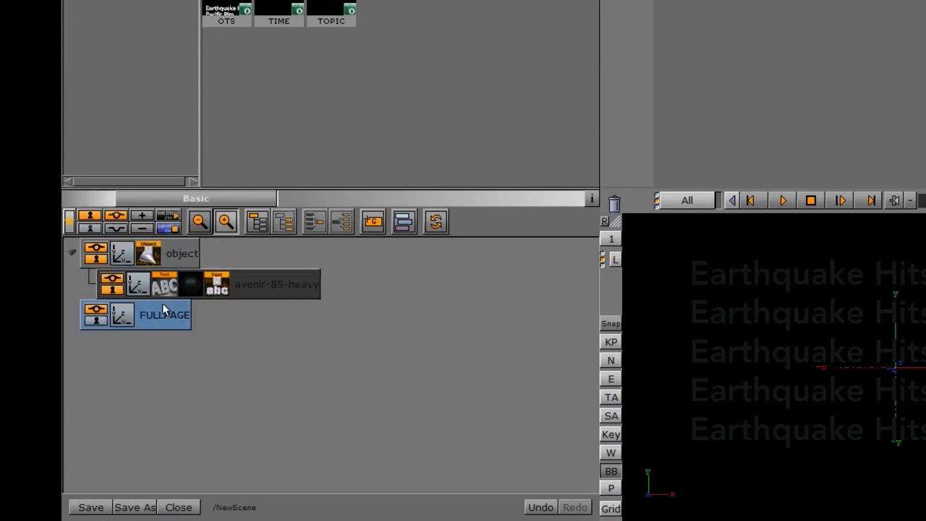
left_click_drag(166, 325, 616, 209)
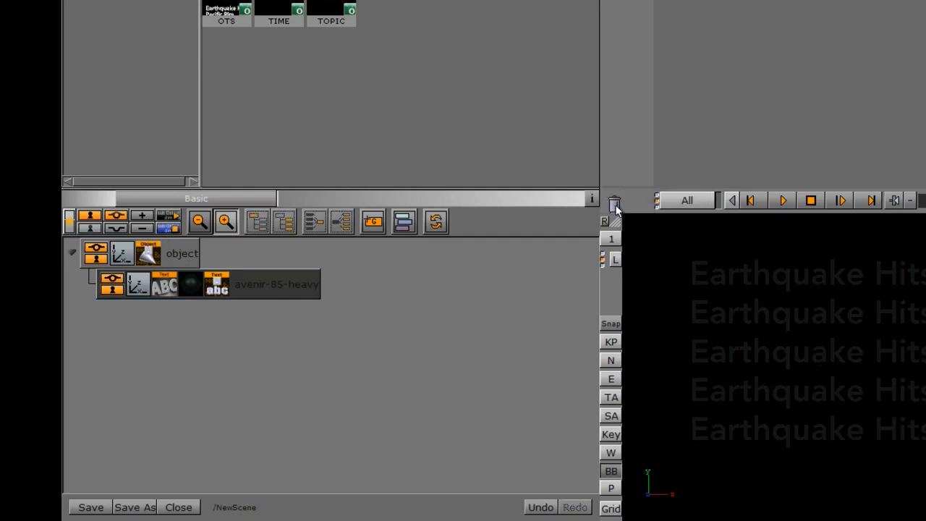
left_click_drag(148, 258, 614, 204)
Step: Rename the remaining object container as FULLPAGE and collapse it
left_click(156, 253)
left_click(157, 253)
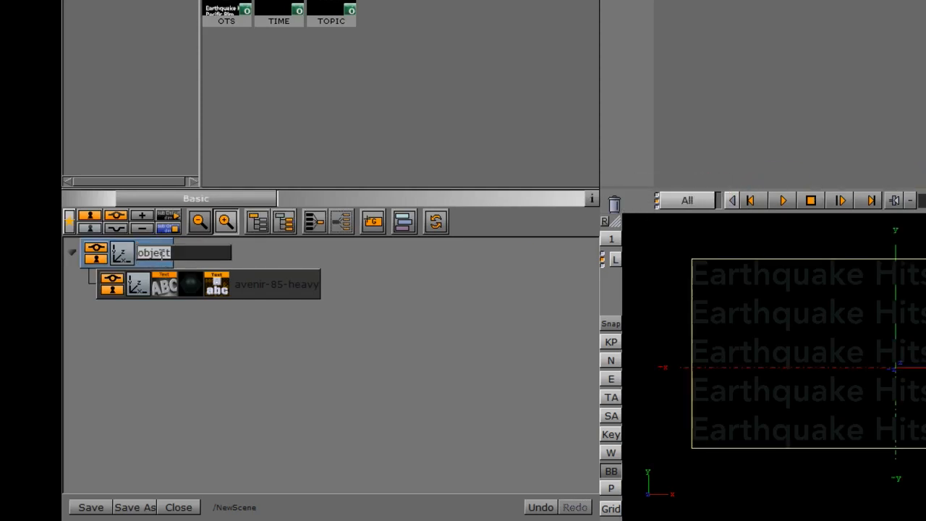
type("FULLPAGE")
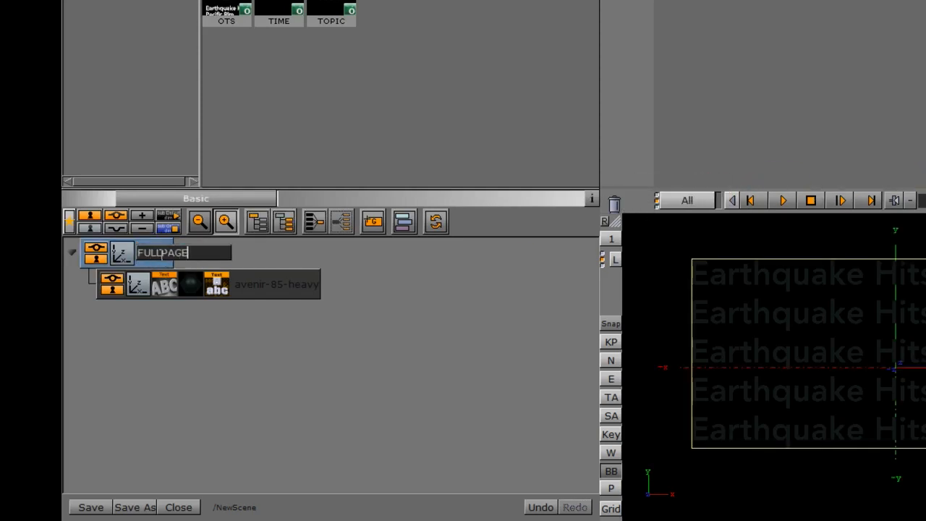
key("Return")
left_click(71, 254)
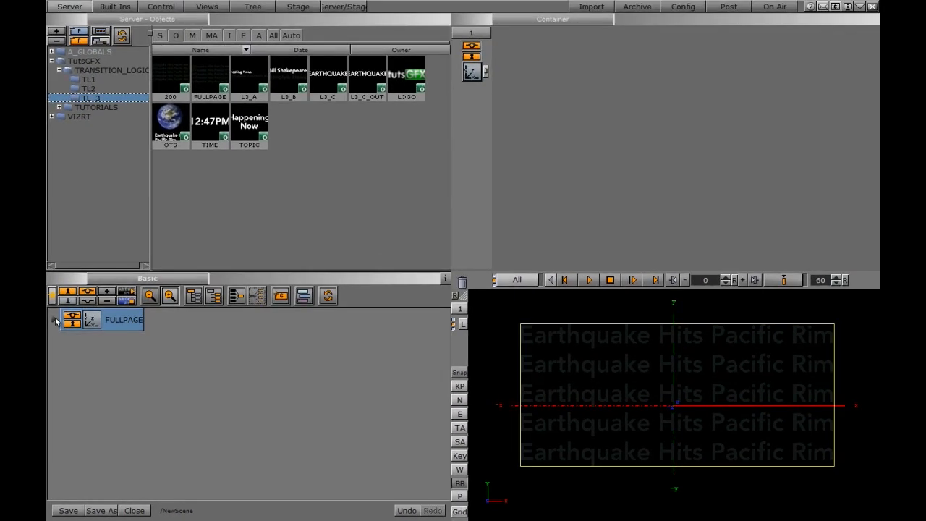
Step: Add an empty group named OTS and group it with FULLPAGE under a new parent container
left_click_drag(280, 296, 114, 369)
double_click(115, 343)
type("OTS")
key("Return")
left_click(125, 325, "ctrl")
left_click(192, 297)
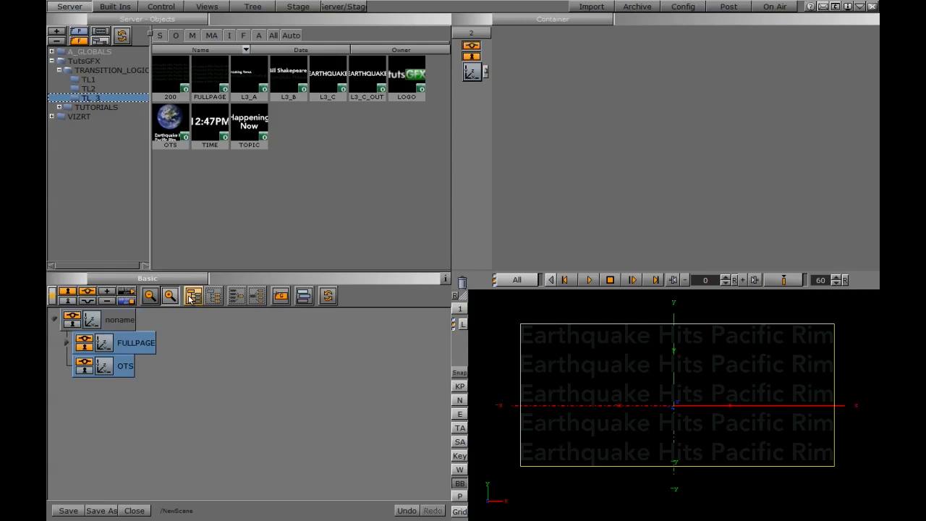
Step: Add the ControlObject plugin to the new parent container, described as "FULLPAGE IN AND OTS OUT", with Transition Logic on
left_click(112, 322)
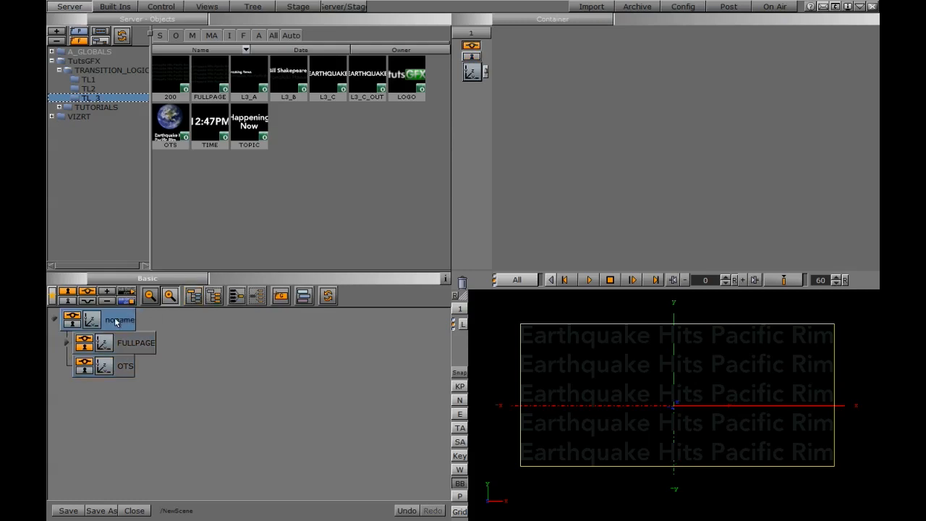
left_click(117, 6)
left_click_drag(255, 148, 110, 319)
left_click(627, 49)
type("FULLPAGE IN AND OTS OUT")
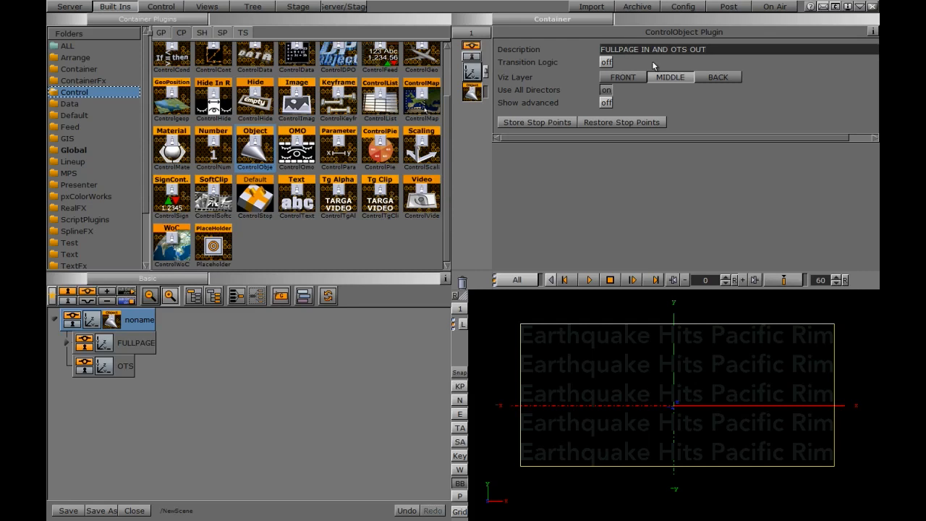
left_click(606, 63)
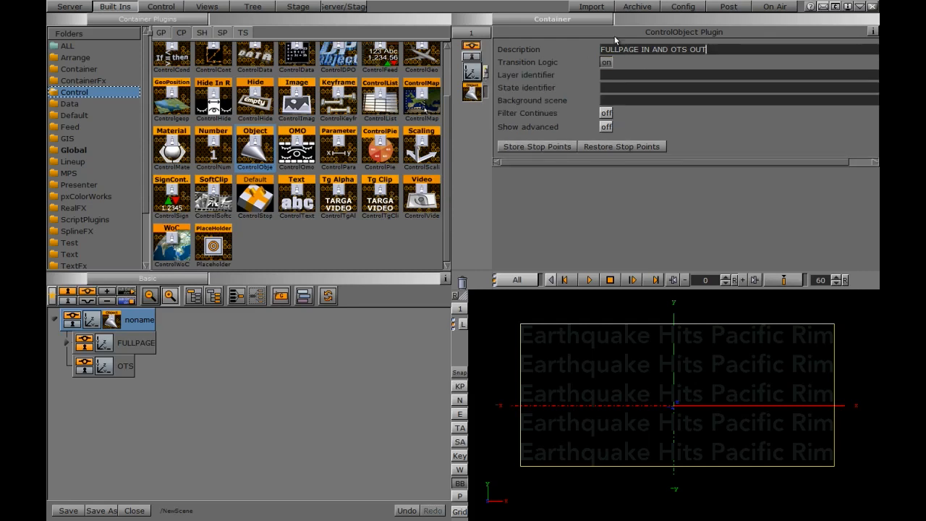
Step: Set the ControlObject's background scene to MASTER and its layer identifier to FULLPAGE,OTS_OUT
left_click(80, 7)
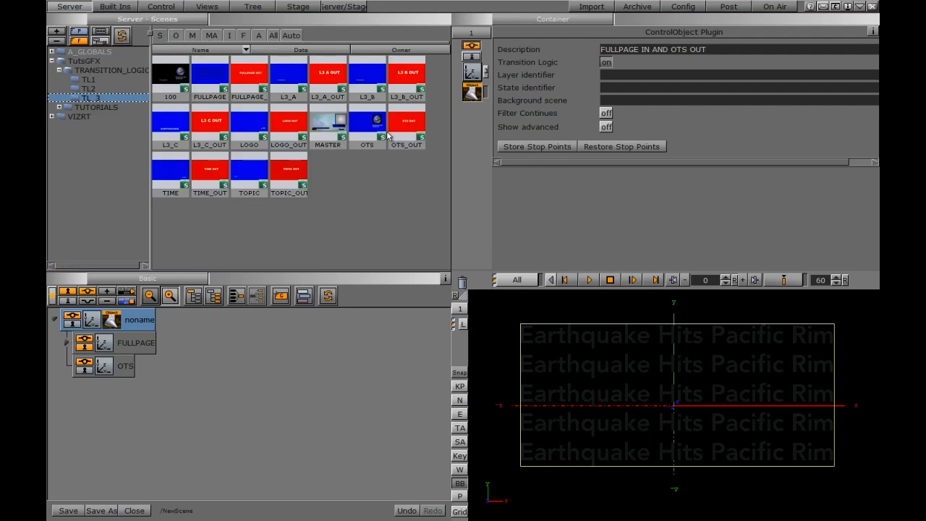
left_click(614, 100)
type("MASTER")
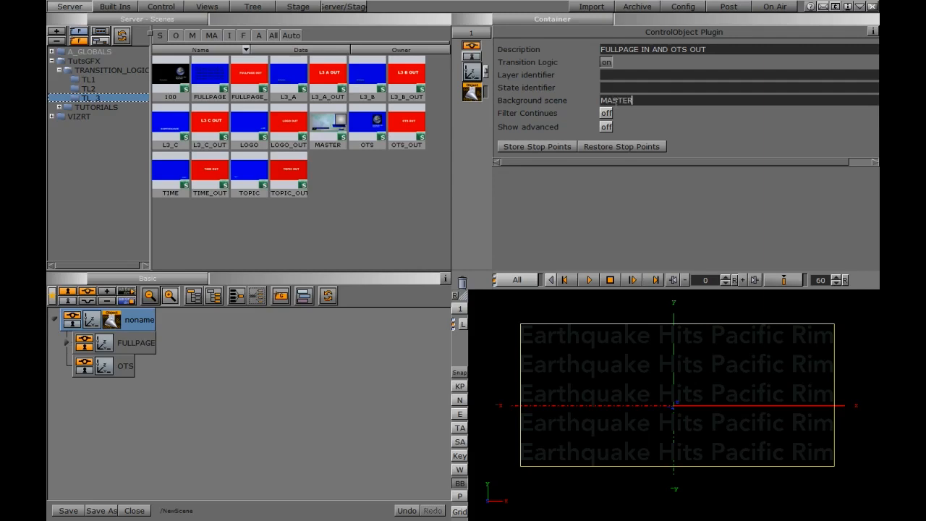
left_click(602, 75)
type("FULLPAGE")
type(",OTS_OUT")
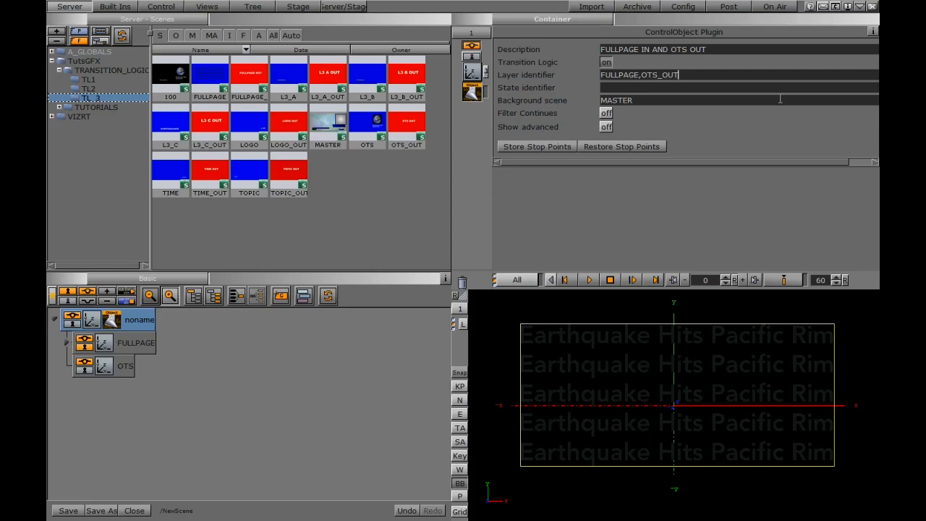
Step: Set the scene's background color to red with R 215, G 19 and B 0
left_click(564, 20)
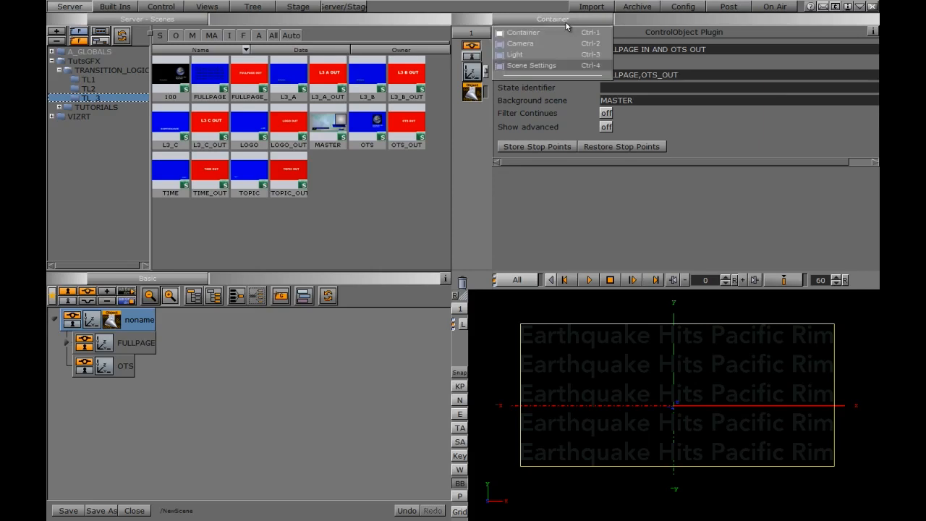
left_click(544, 66)
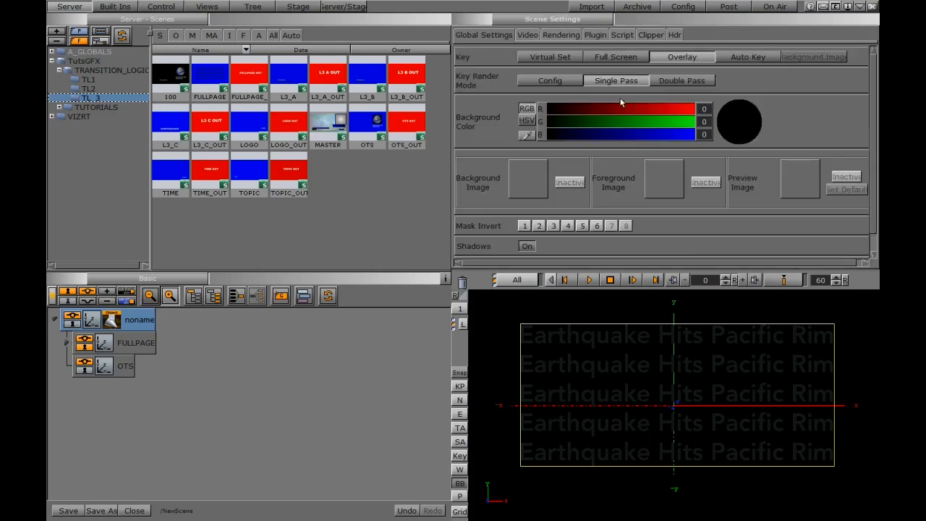
left_click(672, 109)
left_click(673, 122)
left_click(557, 121)
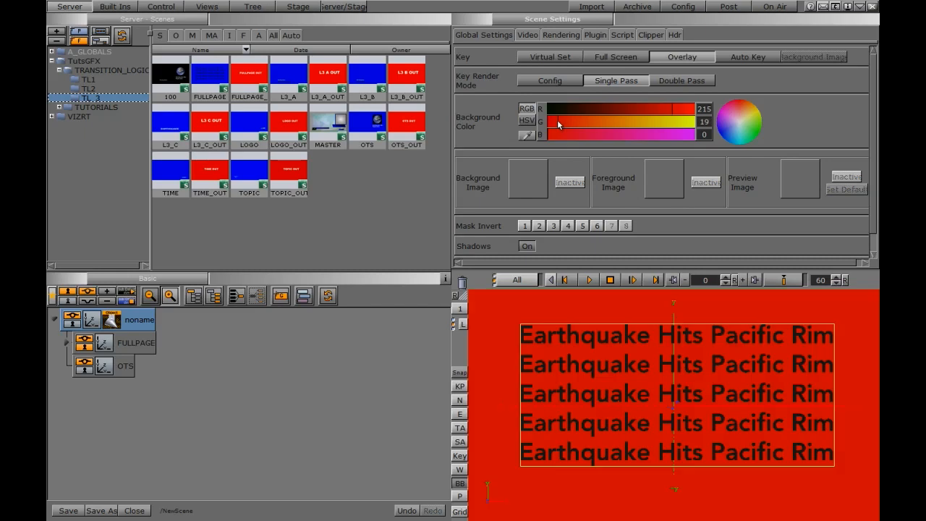
Step: Save the scene as 200 in the TL_3 folder and close it
left_click(90, 511)
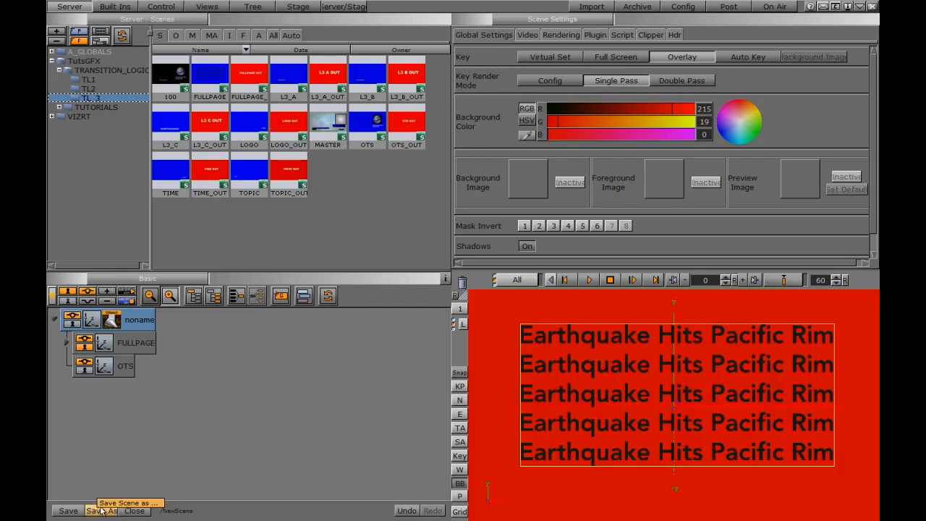
type("200")
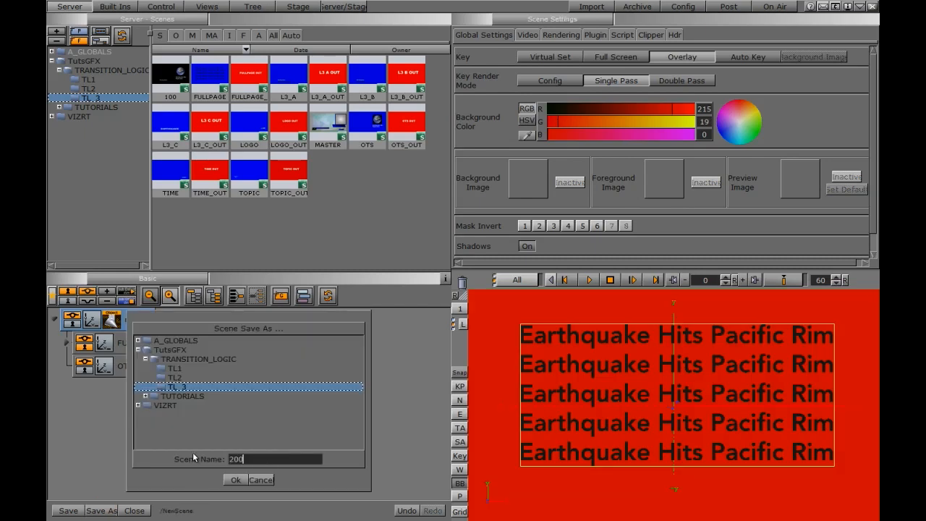
left_click(233, 480)
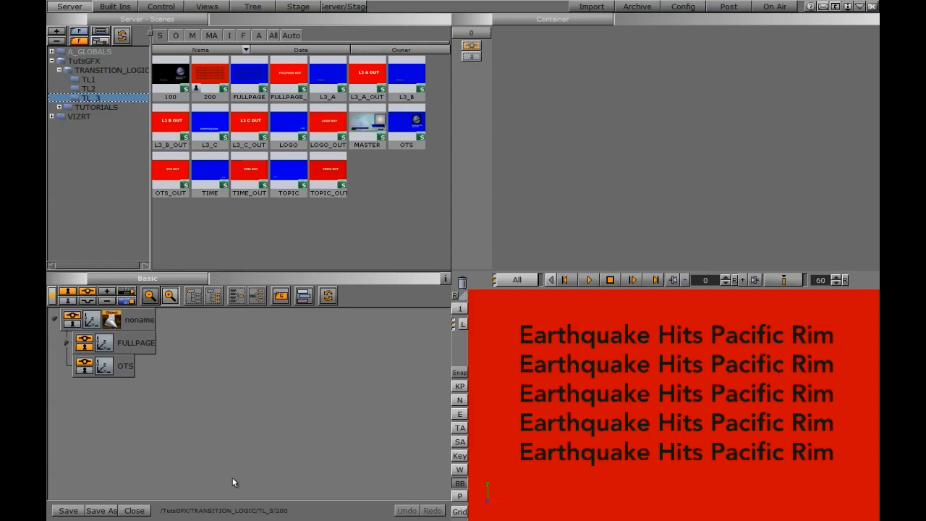
left_click(135, 509)
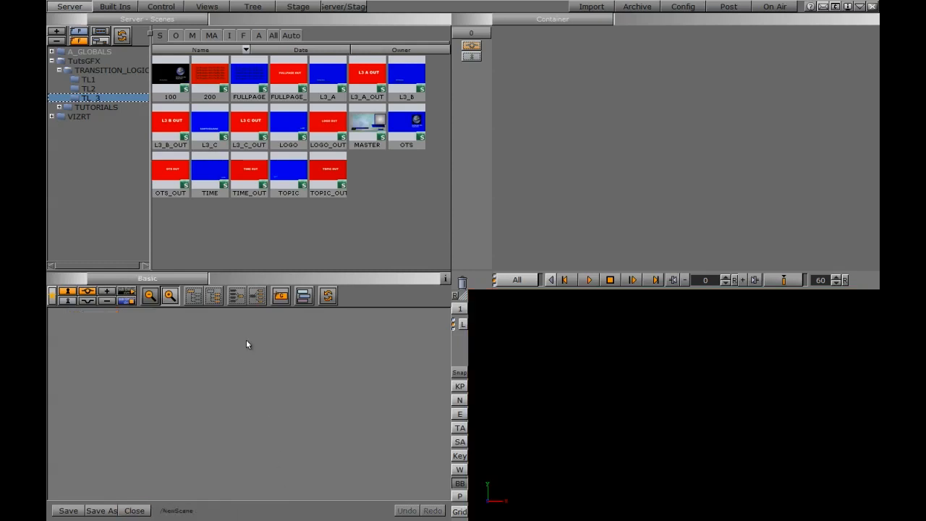
Step: Add a group with a second group nested inside it and rename the parent group as ALL_OUT
left_click_drag(280, 295, 118, 354)
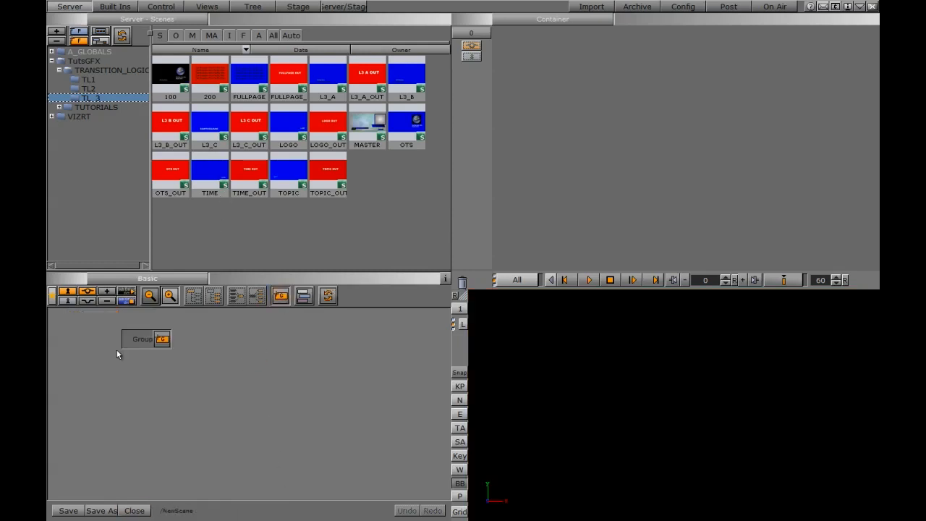
left_click_drag(281, 295, 144, 326)
double_click(110, 321)
type("ALL_OUT")
key("Return")
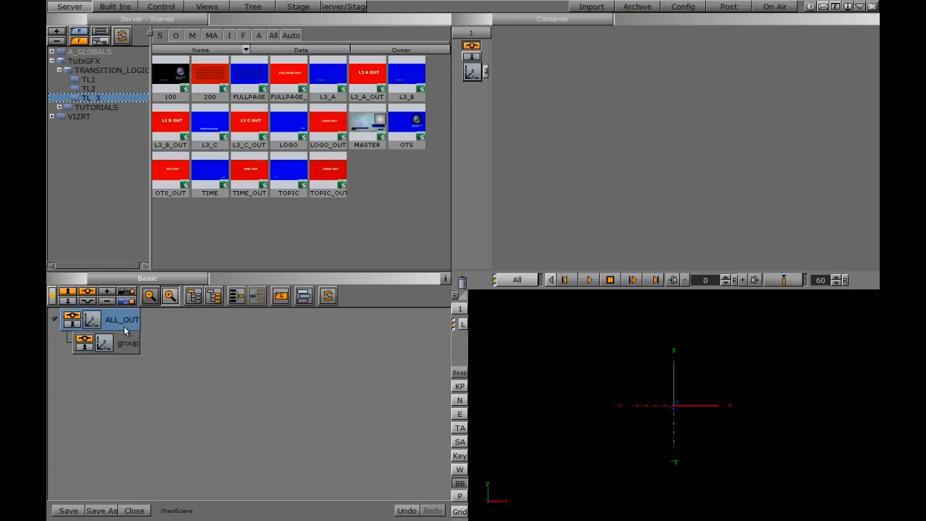
Step: Add the ControlObject plugin to ALL_OUT with the description "ALL OUT" and Transition Logic on
left_click(130, 9)
left_click_drag(255, 148, 113, 325)
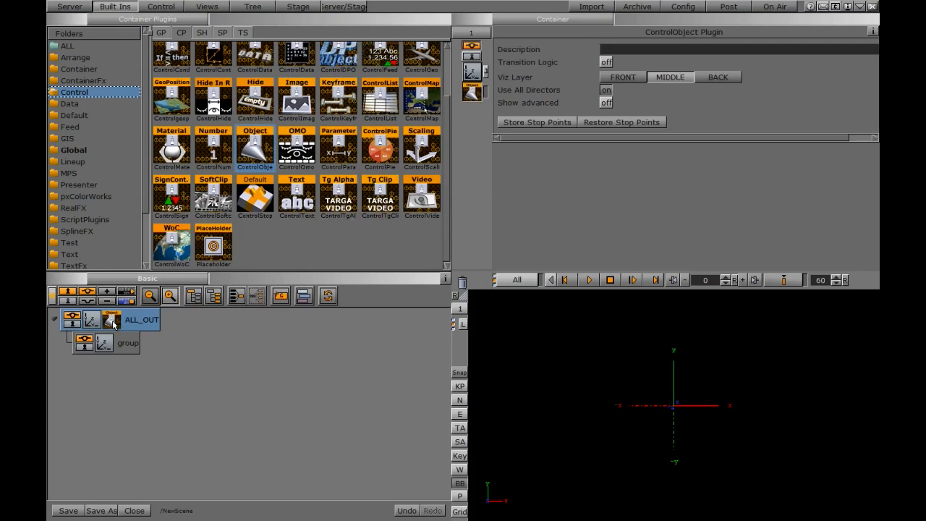
type("ALL OUT")
left_click(606, 63)
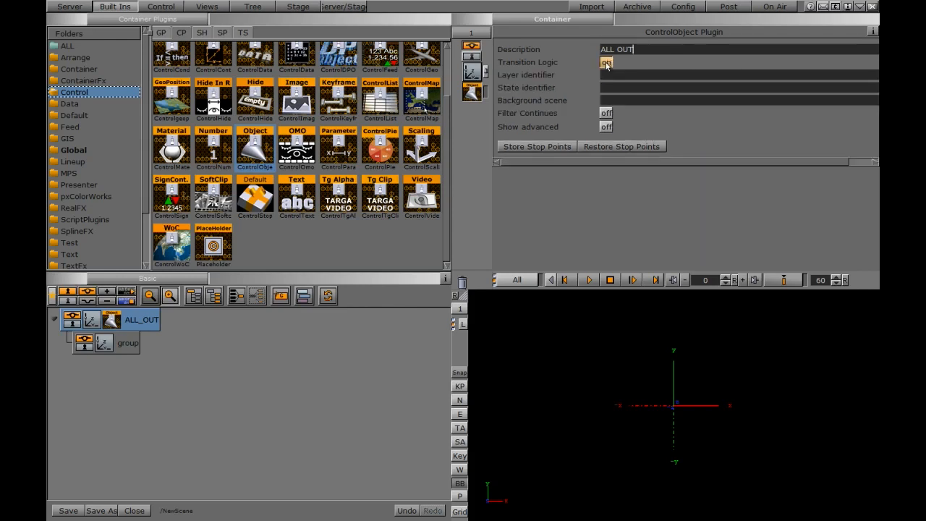
Step: Set the background scene to MASTER and enter the layer identifiers L3_A_OUT,L3_B_OUT,L3_C_OUT, LOGO_OUT
left_click(608, 101)
type("MASTER")
left_click(619, 75)
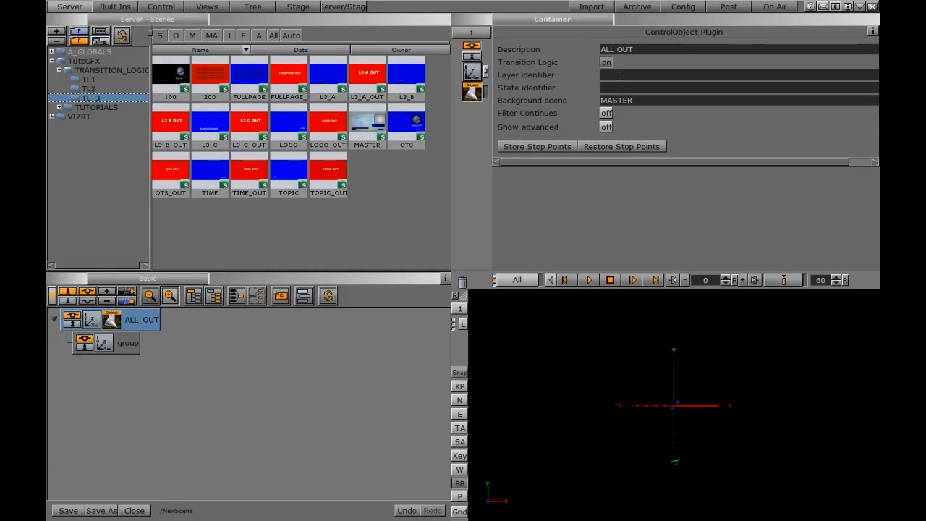
type("L3_A_OUT")
type(",L3_B_OUT,")
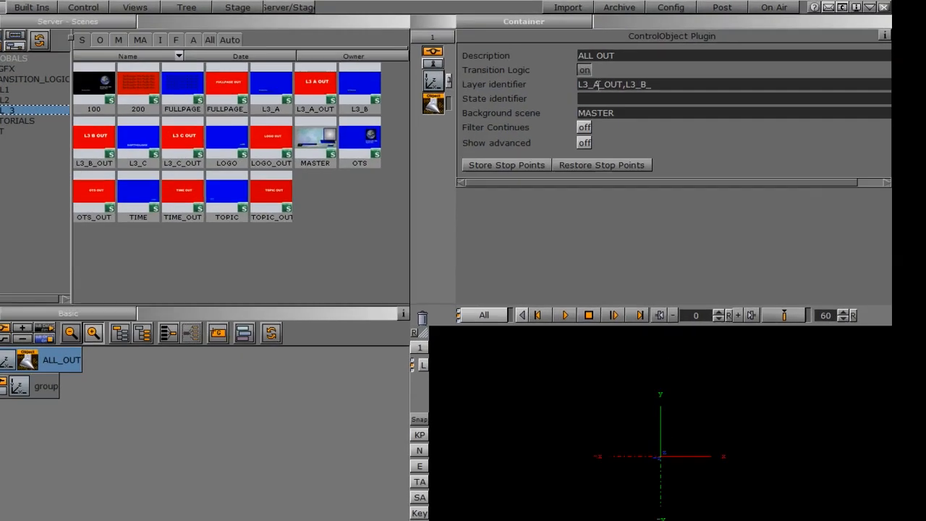
type("L3")
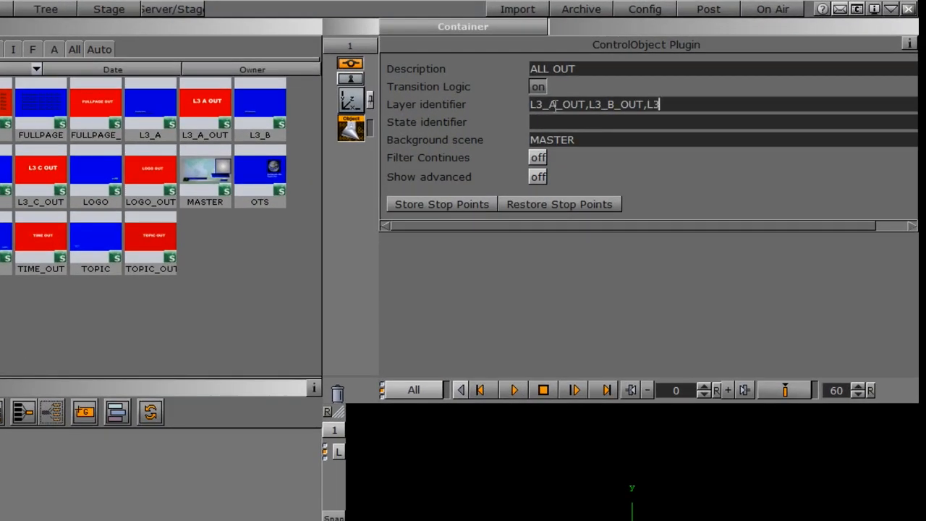
type("_C_OUT, LOGO_OUT")
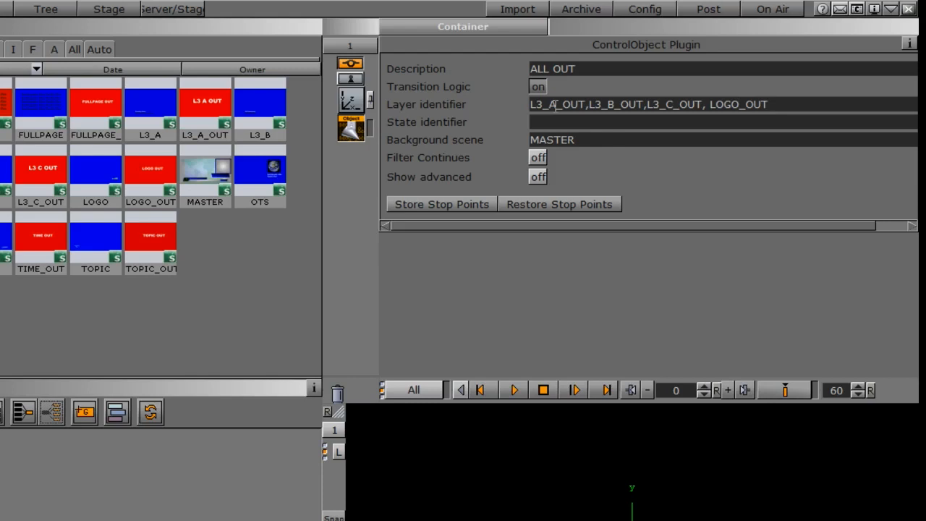
Step: Append OTS_OUT,TIME_OUT,TOPIC,OUT,FULLPAGE_OUT to the layer identifiers of ALL_OUT
type(",OT")
type("S_OUT")
type(",")
type("TIME_")
type("OUT,")
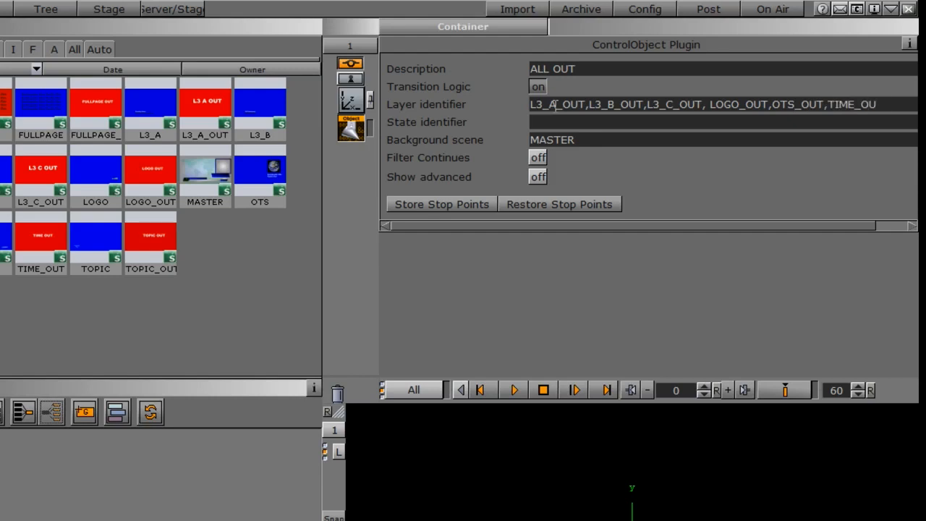
type("TOPIC,C")
key("BackSpace")
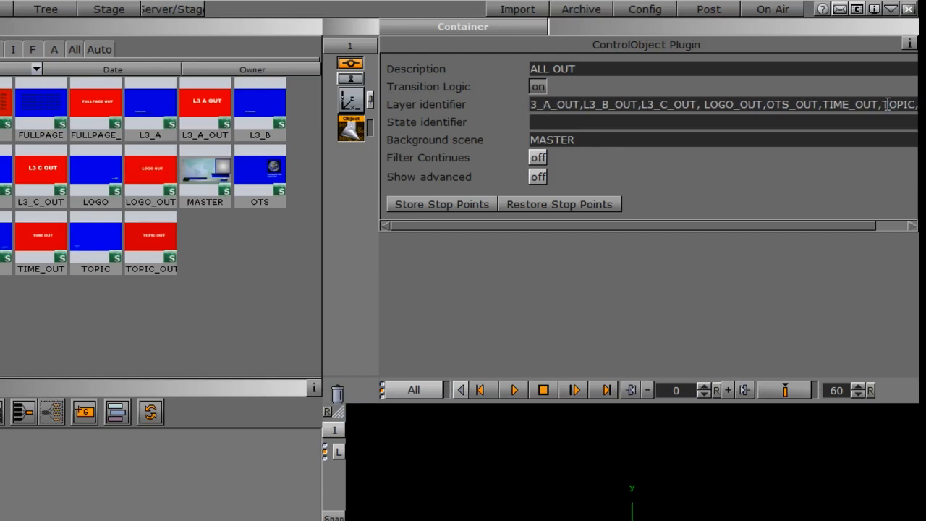
type("OUT,FULLPAG")
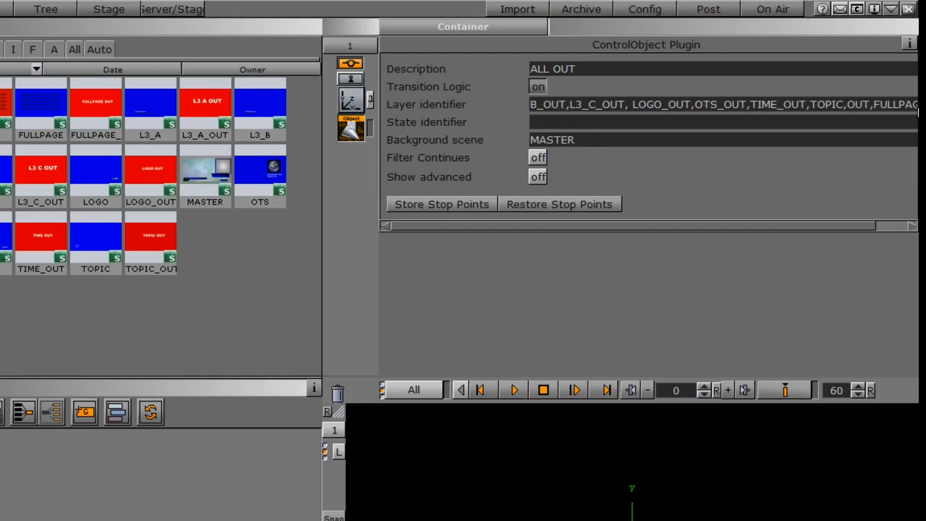
type("E_OUT")
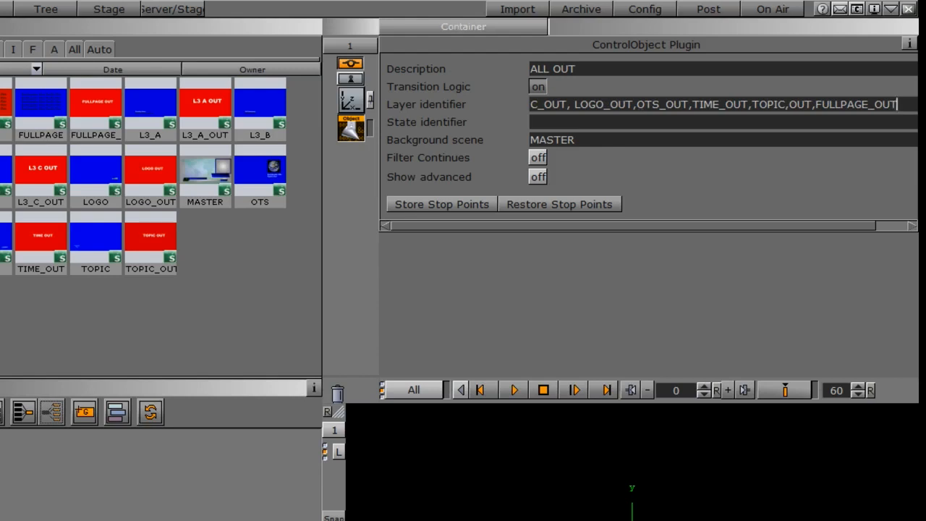
Step: Set the scene's background color to red with R 227, G 0, B 0 and collapse the ALL_OUT container
left_click(417, 28)
left_click(411, 91)
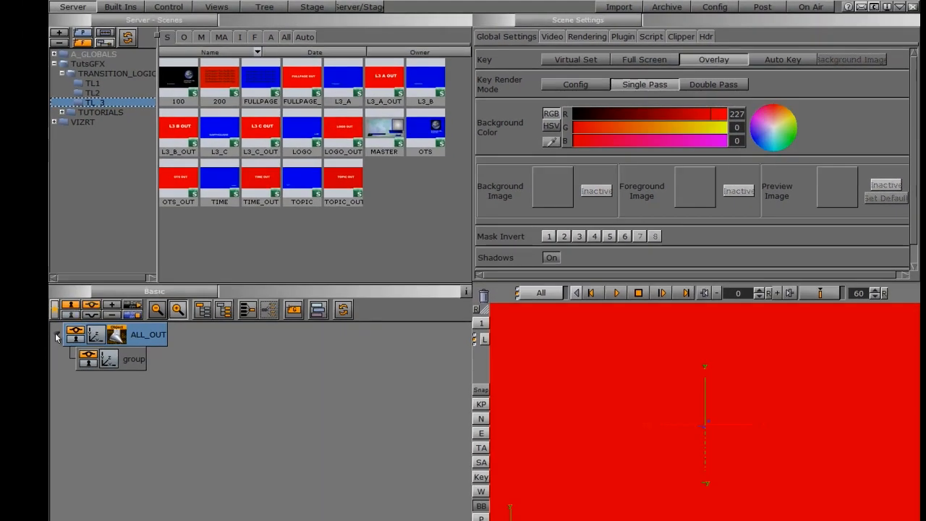
left_click(56, 337)
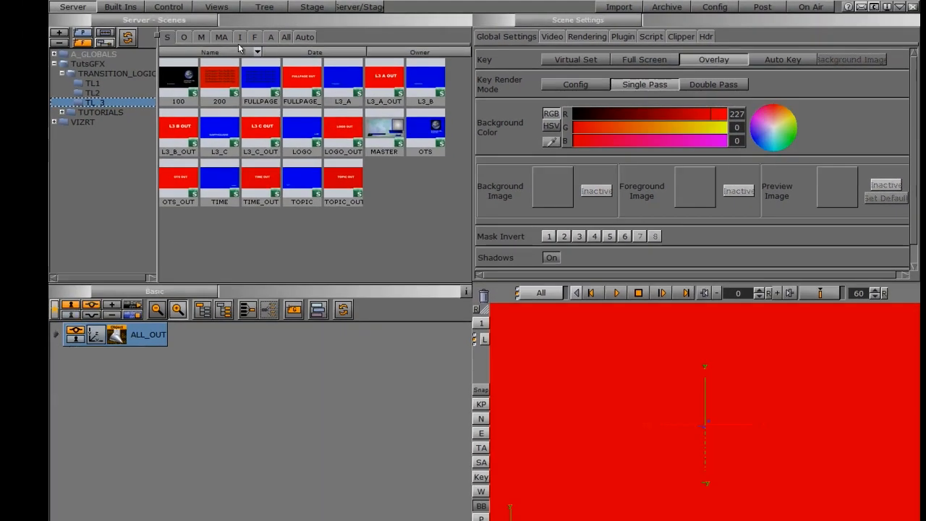
Step: Add an Arial-Black text container below ALL_OUT and set its text to "ALL OUT"
left_click(254, 37)
left_click_drag(176, 80, 114, 367)
left_click_drag(575, 42, 467, 39)
type("ALL OUT")
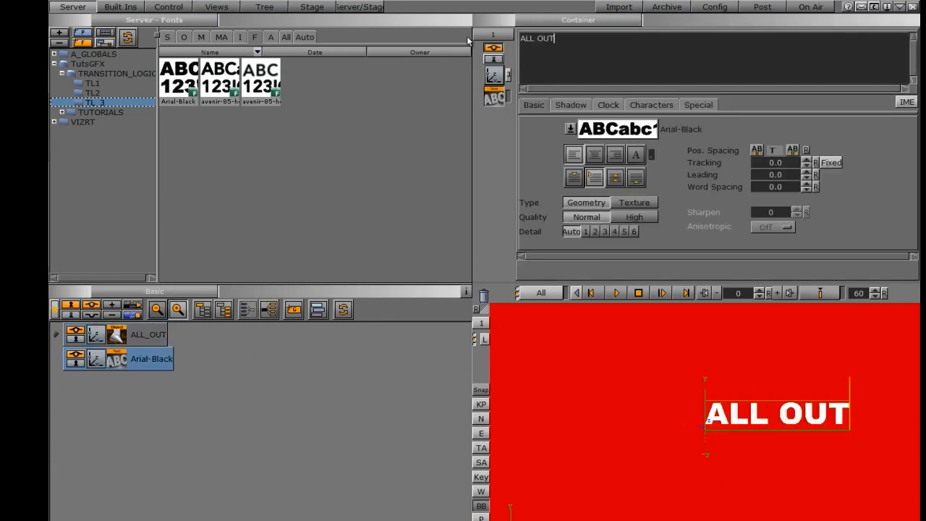
Step: Scale the "ALL OUT" text uniformly to about 2.27 and move it to about X -271
left_click(493, 75)
left_click_drag(530, 176, 620, 176)
left_click_drag(543, 77, 374, 85)
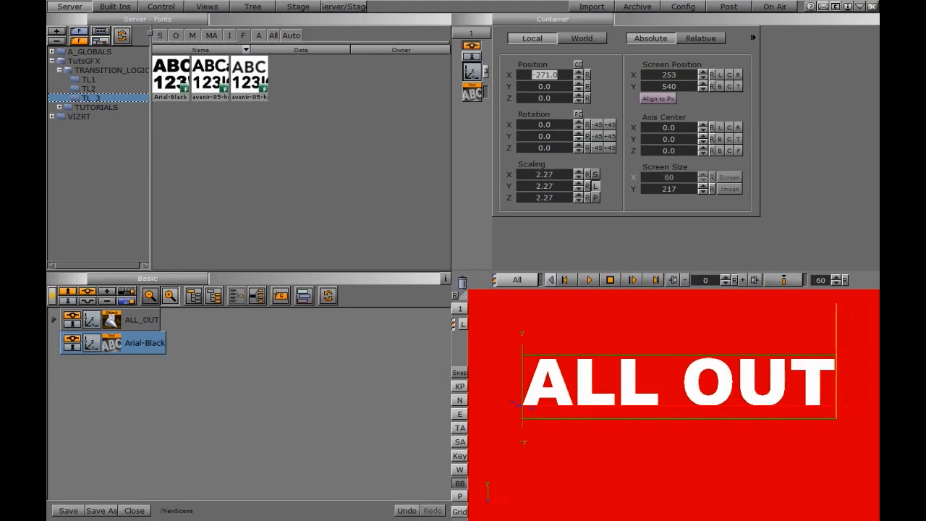
Step: Save the scene as 1000 in the TL_3 folder and list the folder's scenes
left_click(101, 511)
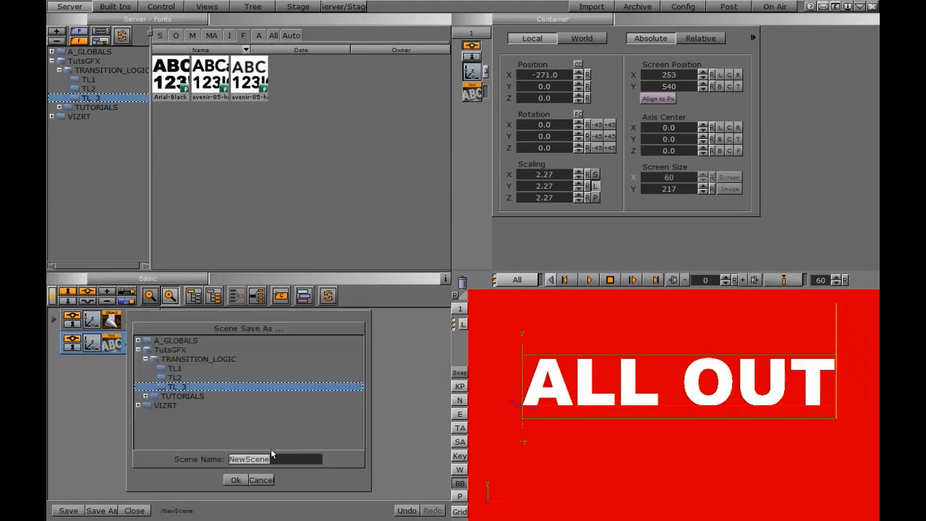
type("1000")
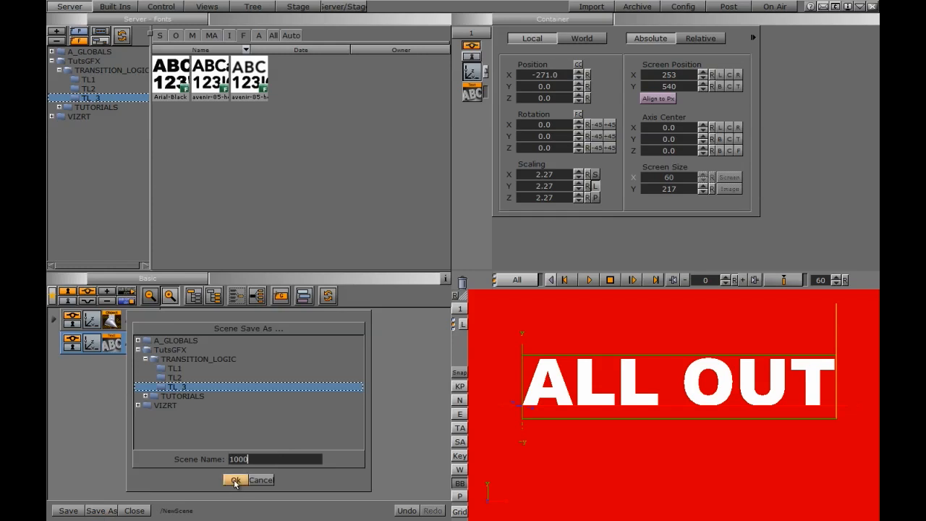
left_click(235, 481)
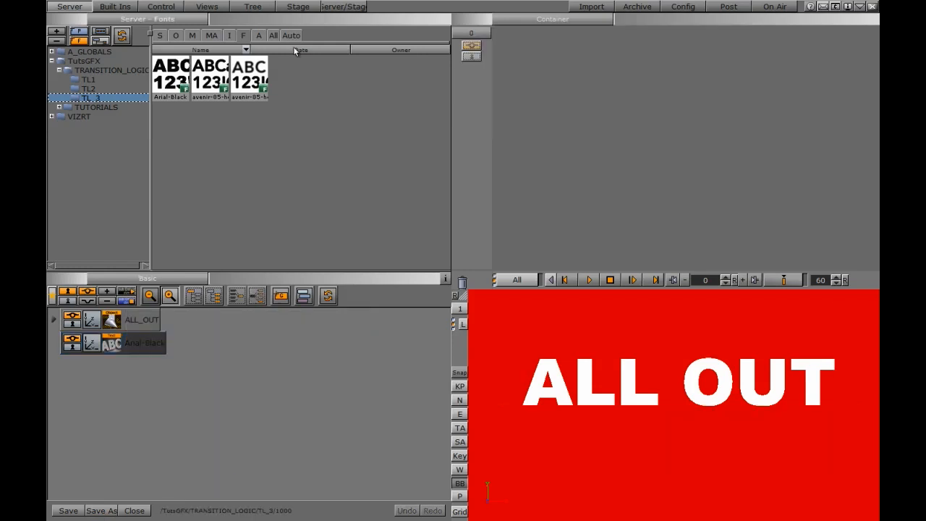
left_click(160, 35)
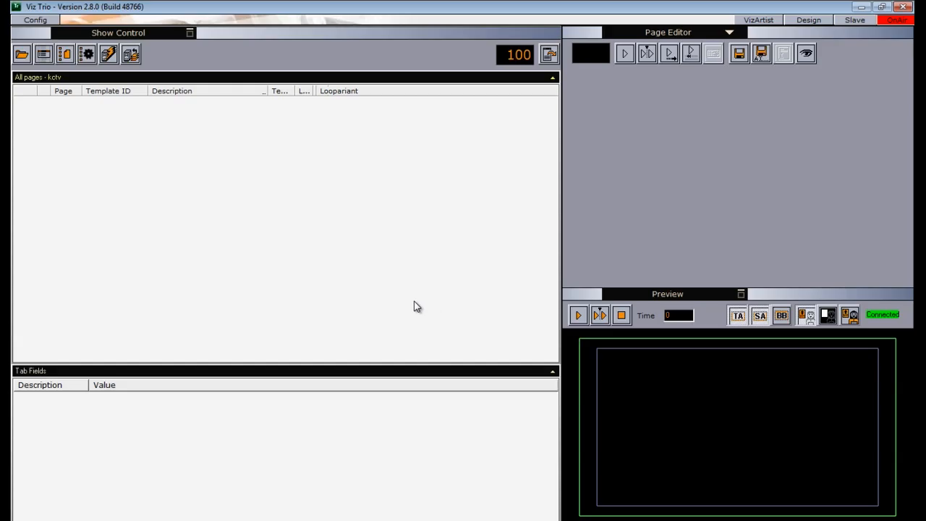
Step: Switch to Viz Trio and open the TL_3 folder under TutsGFX/TRANSITION_LOGIC for importing scenes
left_click(652, 33)
left_click(637, 94)
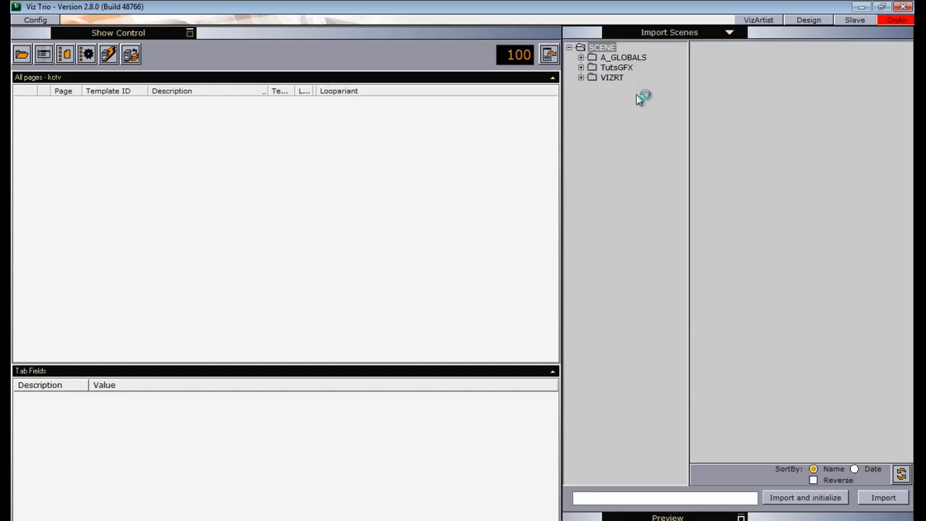
left_click(581, 67)
left_click(593, 78)
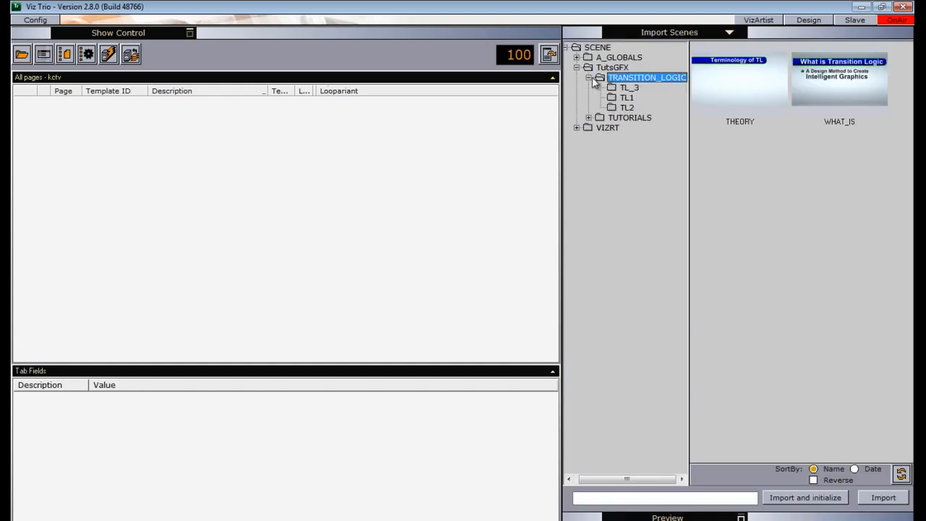
left_click(629, 88)
Step: Select the TL_3 scenes starting with 100 and import them into the show's page list
left_click(748, 84)
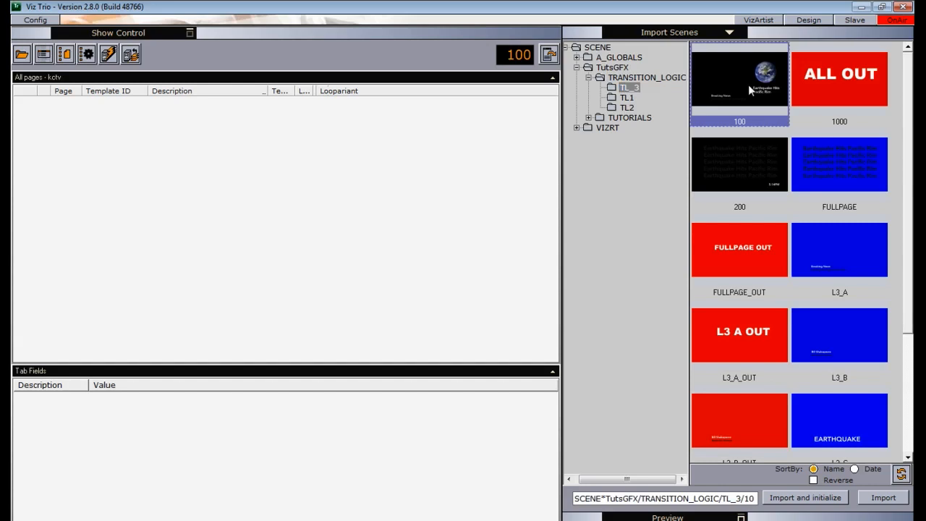
scroll(771, 289, "down", 2)
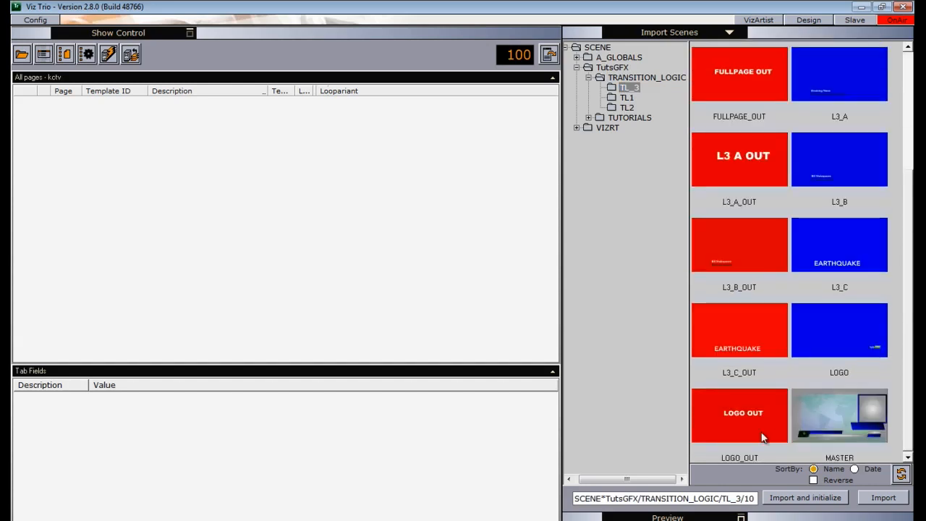
left_click(738, 425, "shift")
left_click_drag(742, 418, 221, 242)
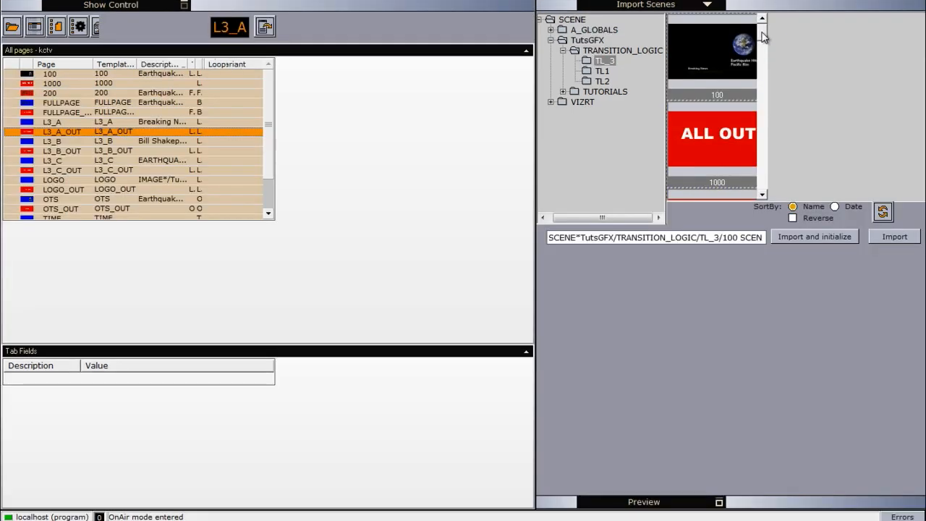
left_click_drag(763, 37, 763, 173)
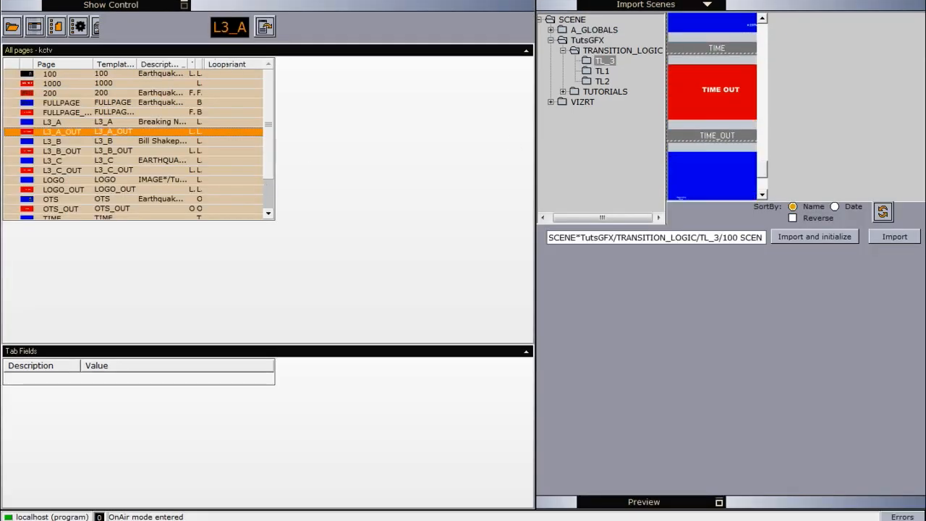
Step: Shrink the Viz Trio window to uncover the output, then direct take page L3_A followed by L3_A_OUT
key("super+Down")
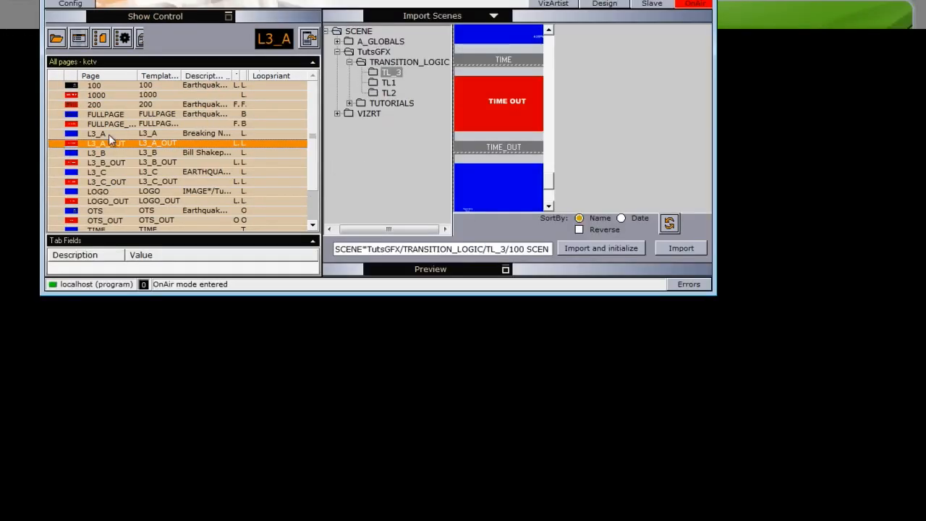
left_click(109, 134)
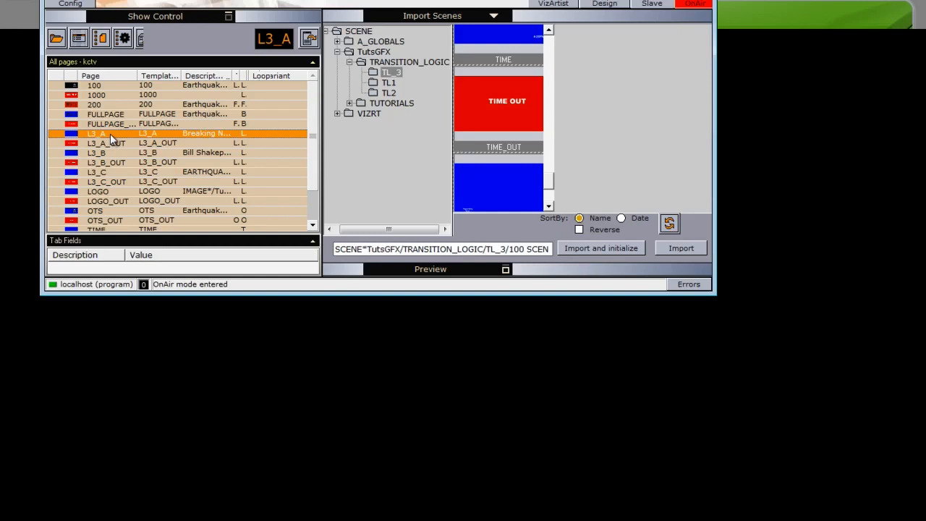
right_click(110, 134)
left_click(137, 189)
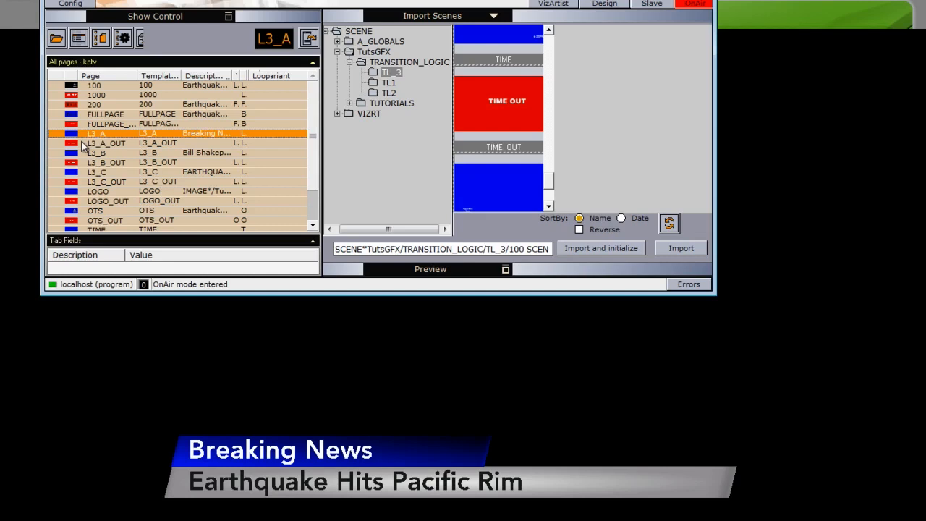
right_click(100, 145)
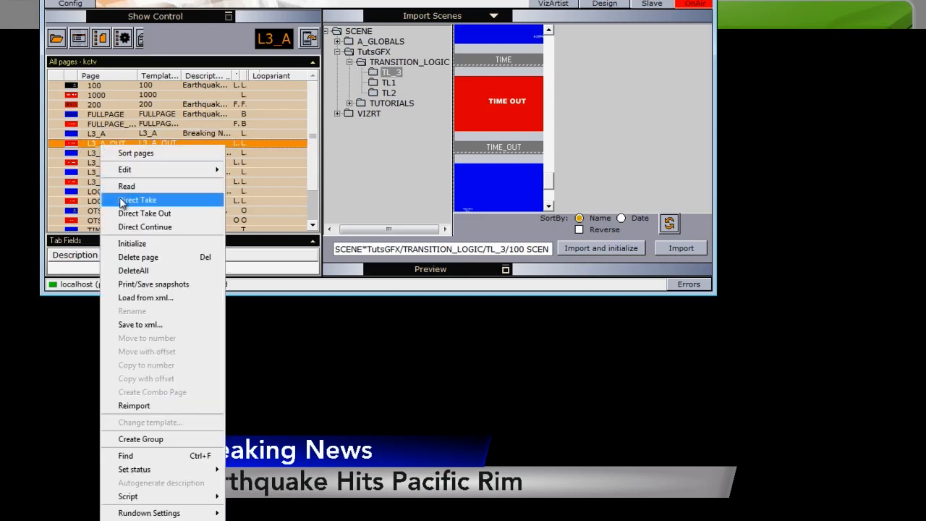
left_click(123, 201)
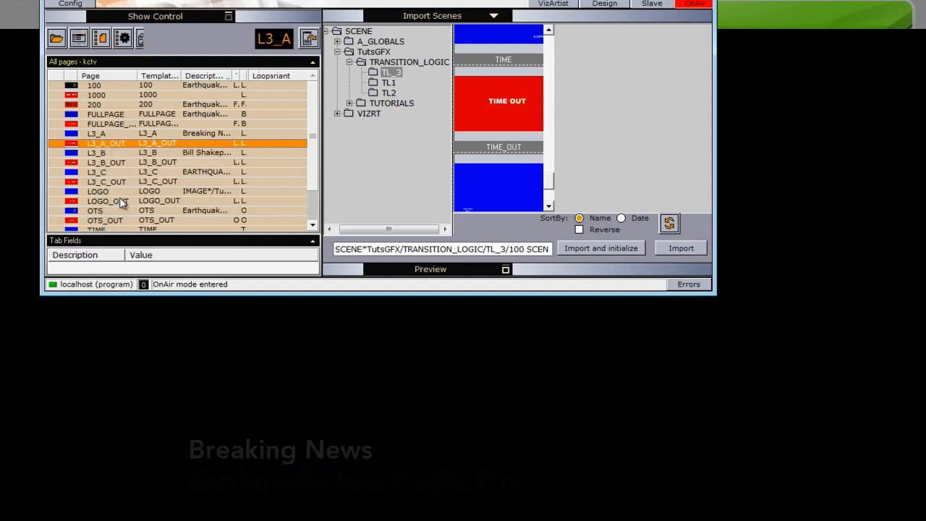
Step: Direct take page L3_B and take it off air with page L3_B_OUT
left_click(112, 154)
right_click(113, 154)
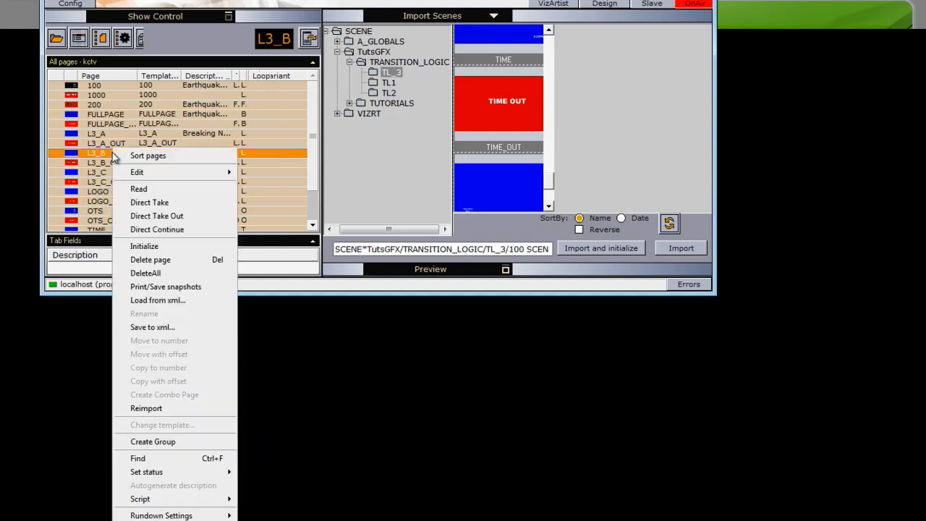
left_click(142, 207)
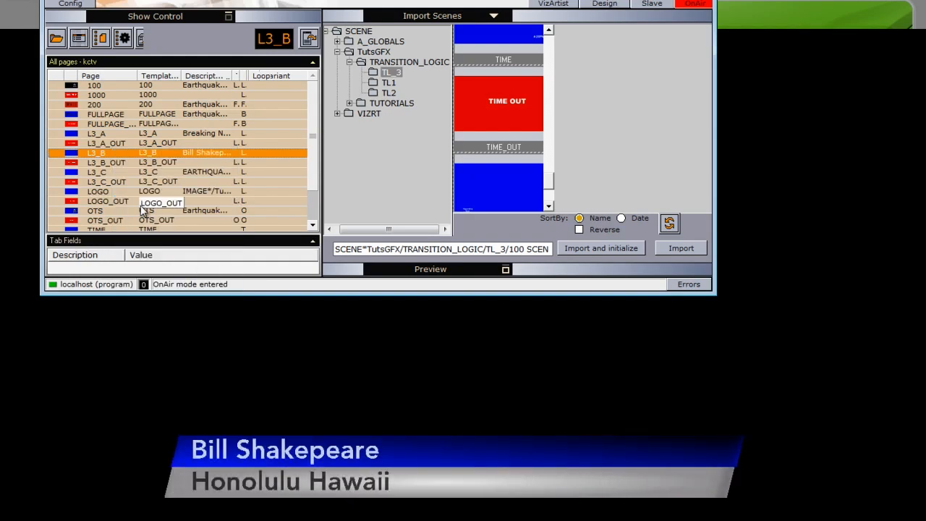
left_click(104, 163)
right_click(105, 163)
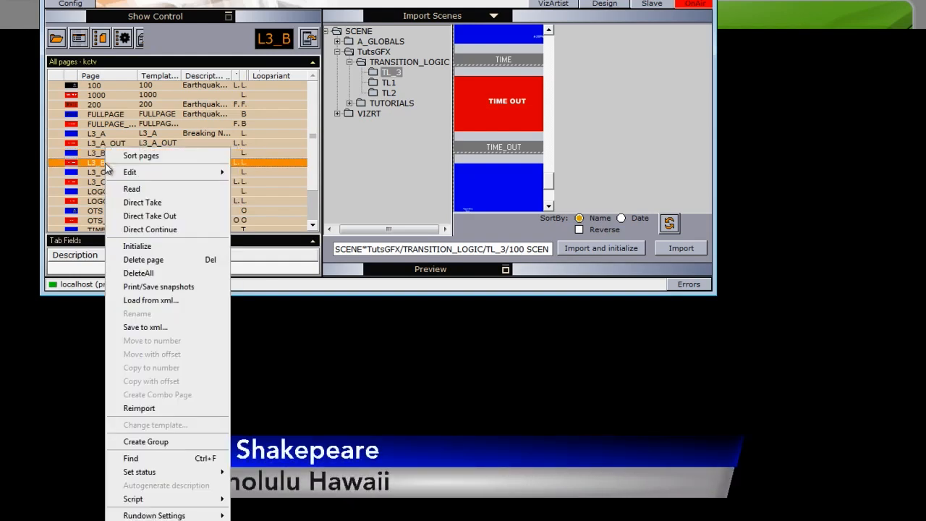
left_click(133, 205)
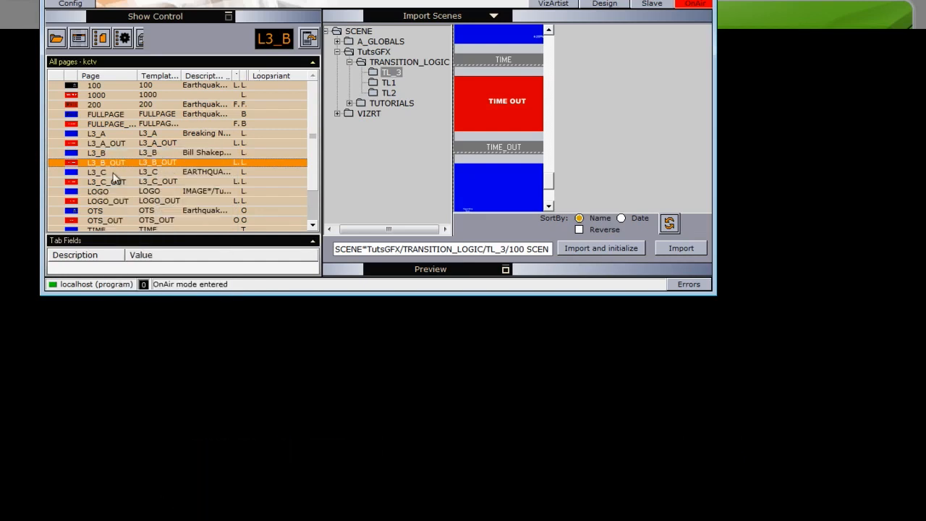
Step: Direct take page L3_C and take it off air with page L3_C_OUT
left_click(112, 173)
right_click(114, 178)
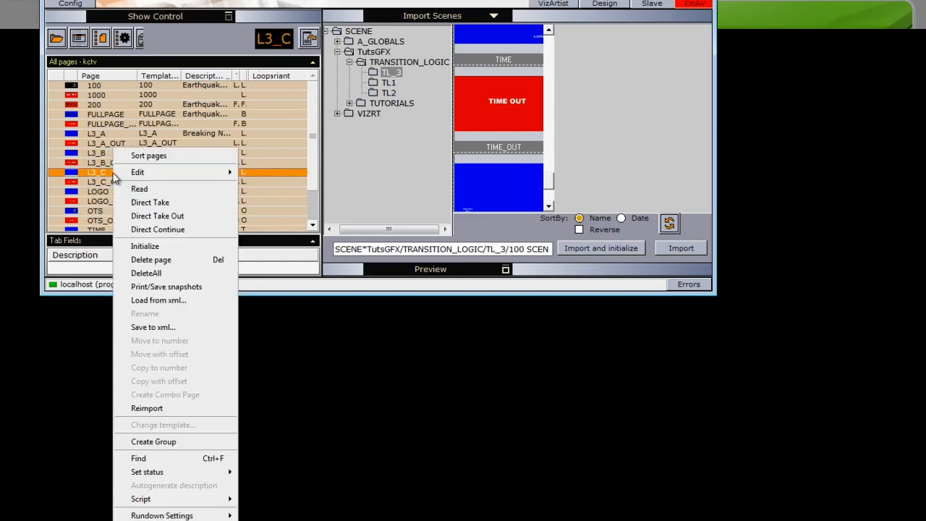
left_click(137, 204)
left_click(107, 183)
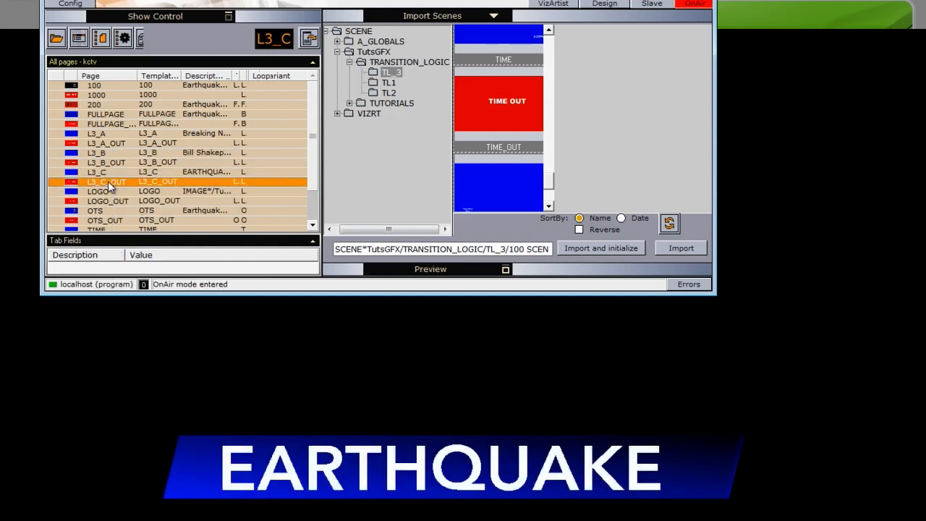
right_click(108, 181)
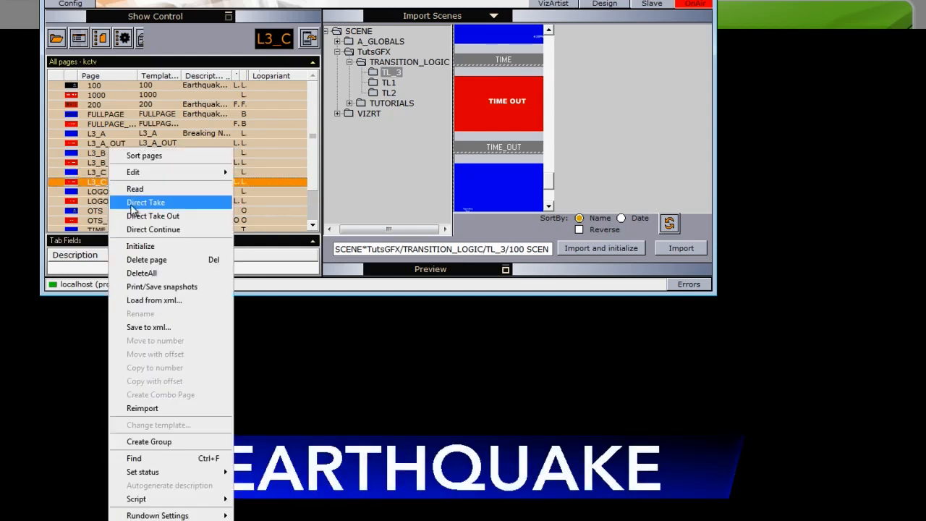
left_click(131, 204)
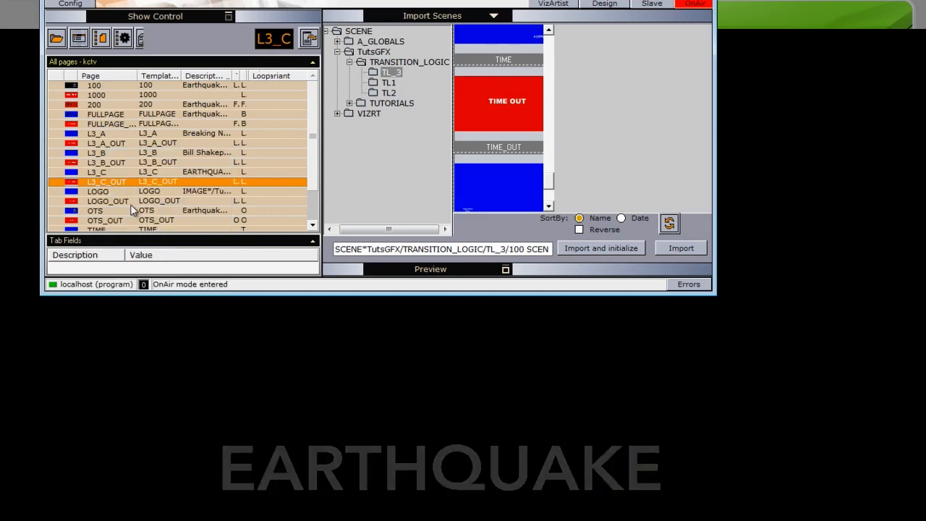
Step: Direct take page LOGO and take it off air with page LOGO_OUT
left_click(119, 191)
right_click(120, 191)
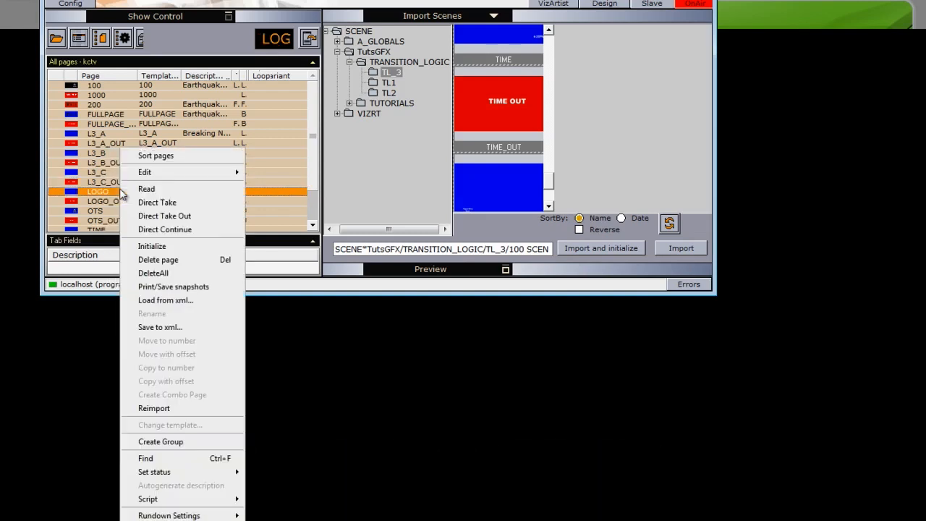
left_click(139, 202)
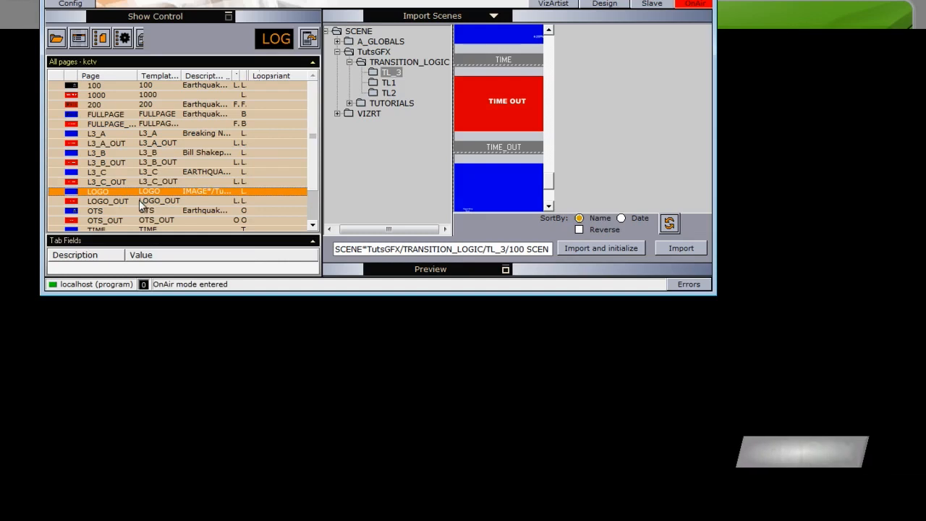
left_click(114, 201)
right_click(114, 201)
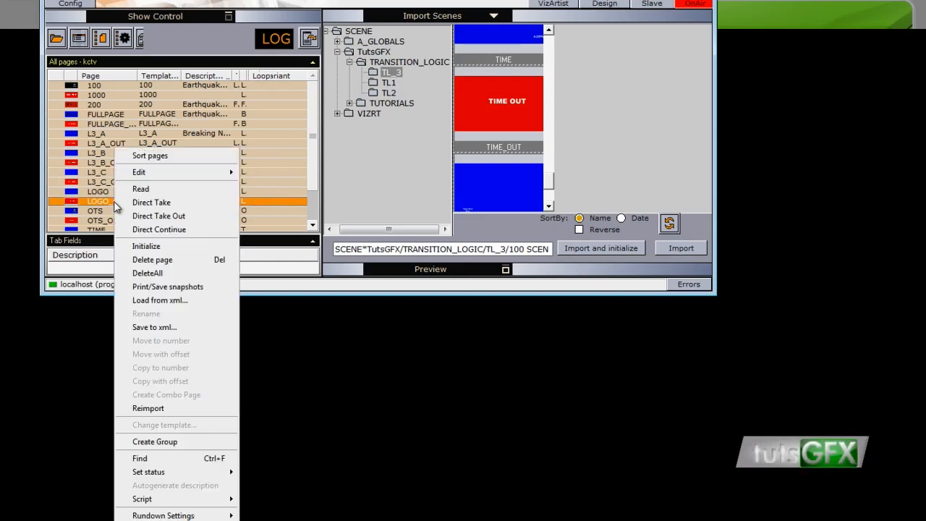
left_click(142, 203)
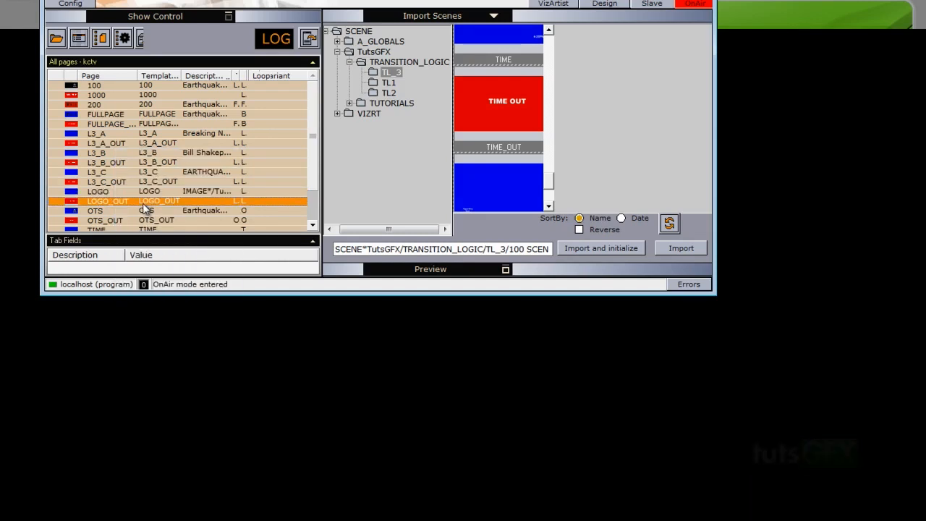
Step: Direct take page OTS and take it off air with page OTS_OUT
left_click(123, 210)
right_click(123, 210)
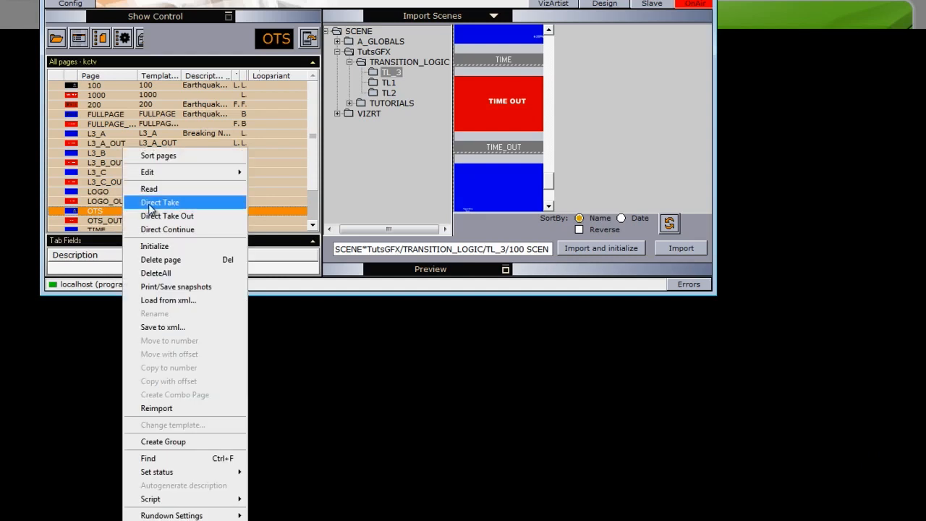
left_click(148, 203)
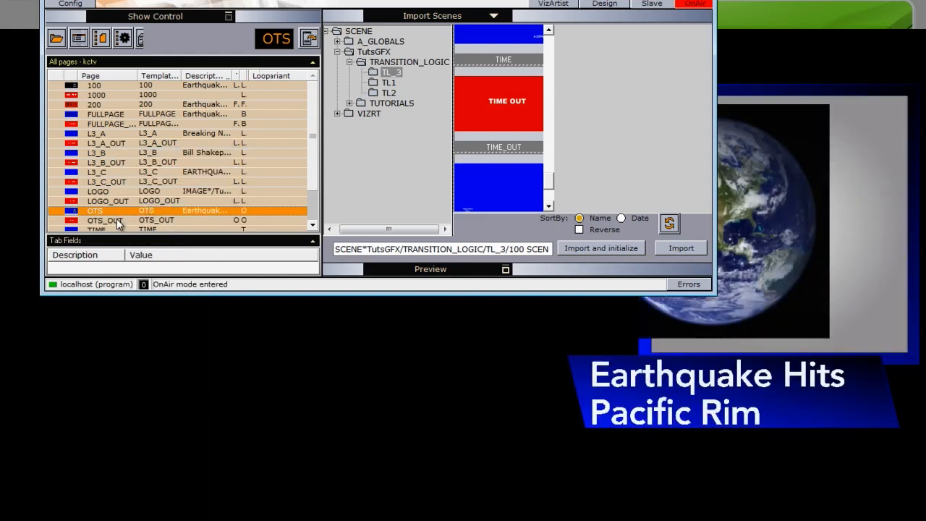
left_click(117, 220)
right_click(117, 220)
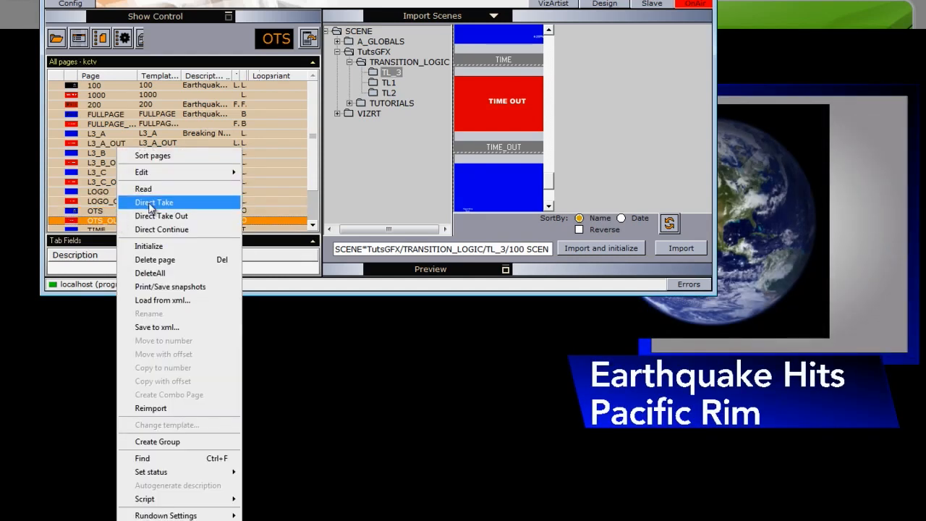
left_click(151, 205)
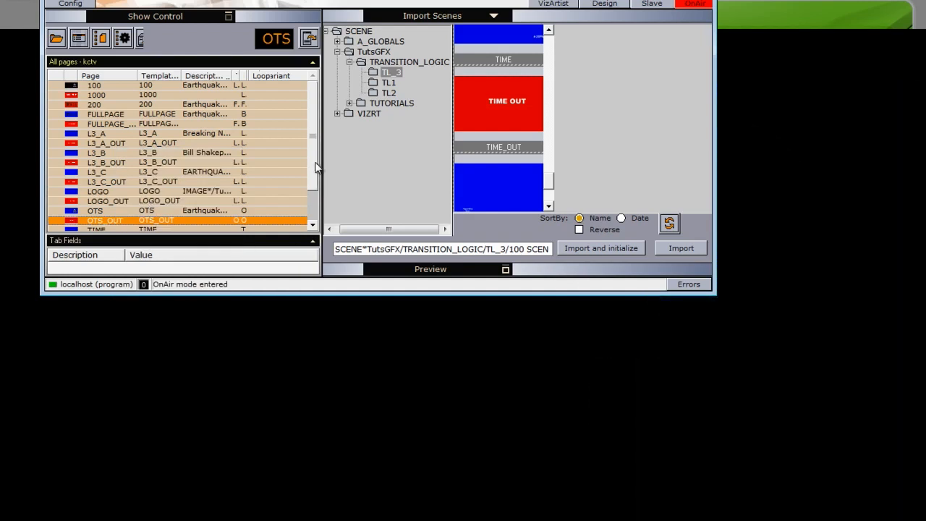
Step: Direct take page TIME and take it off air with page TIME_OUT
left_click_drag(314, 162, 314, 191)
left_click(109, 192)
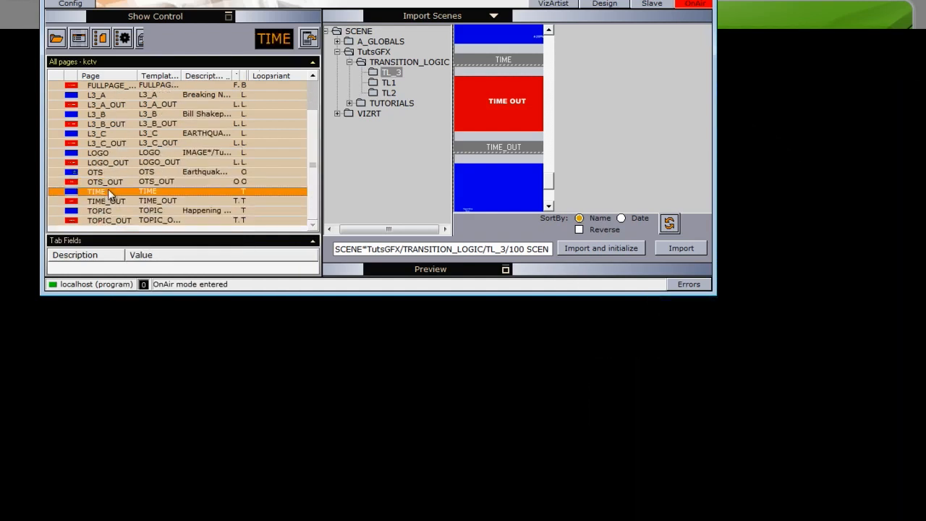
right_click(108, 191)
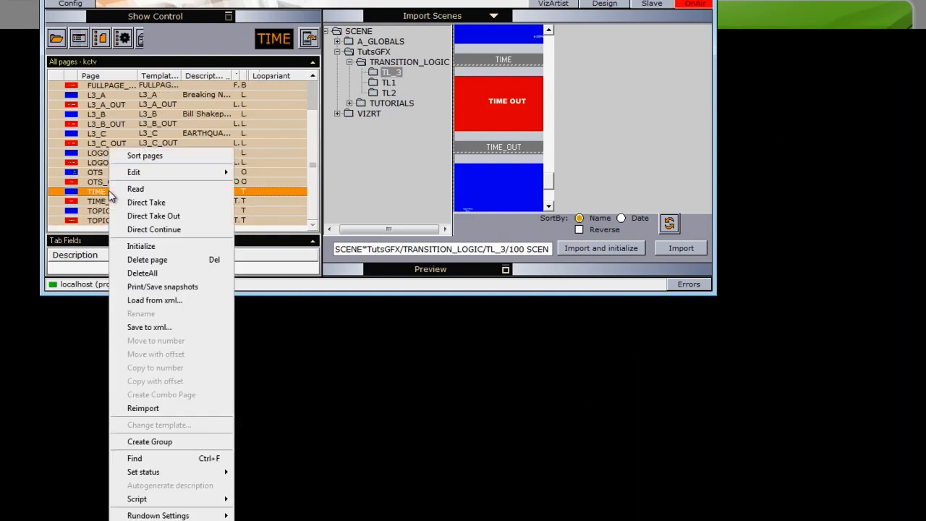
left_click(144, 204)
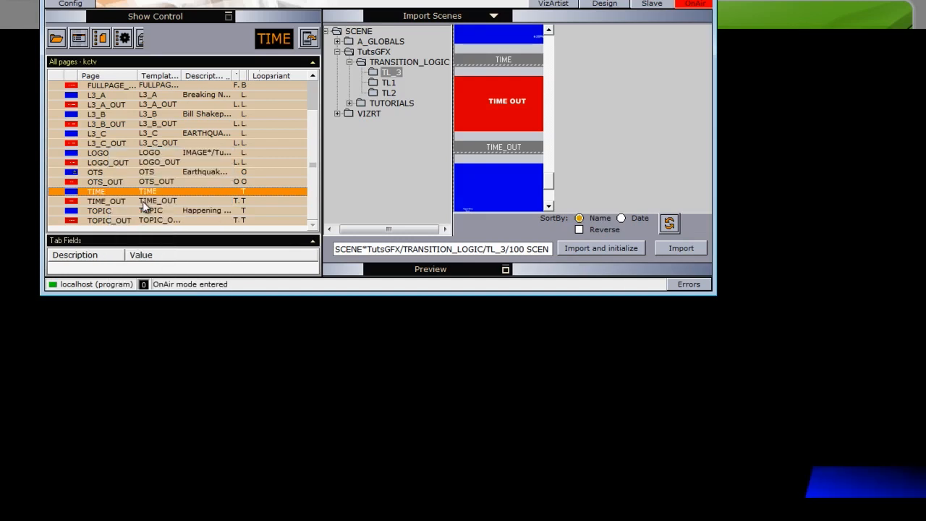
left_click(107, 205)
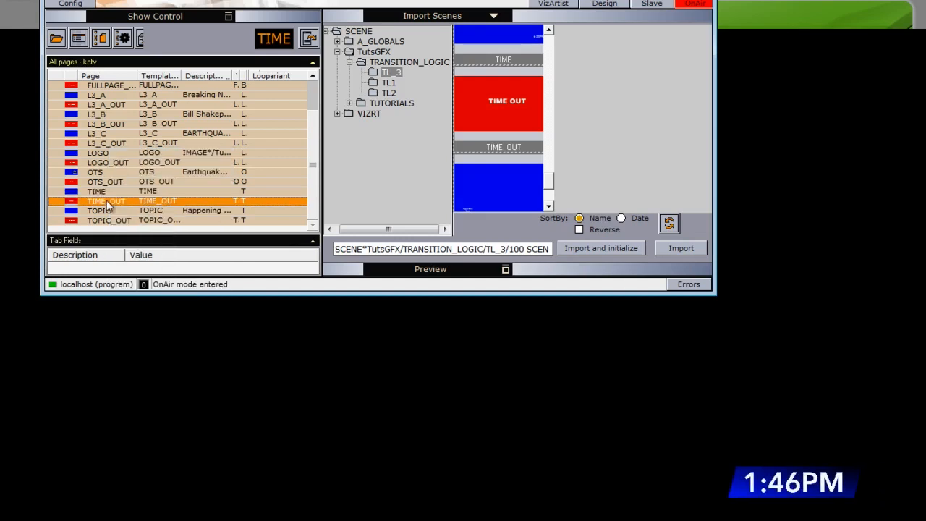
right_click(107, 205)
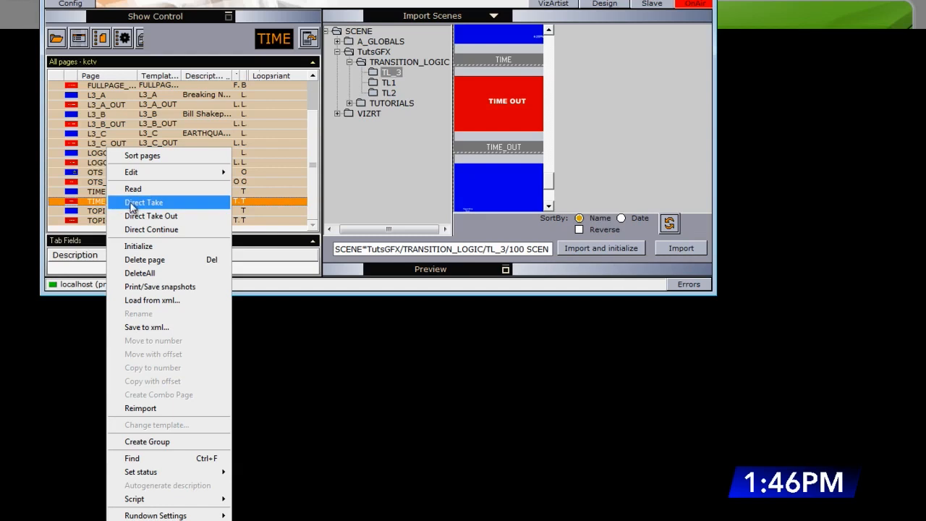
left_click(132, 204)
Step: Direct take page TOPIC and take it off air with page TOPIC_OUT
left_click(108, 208)
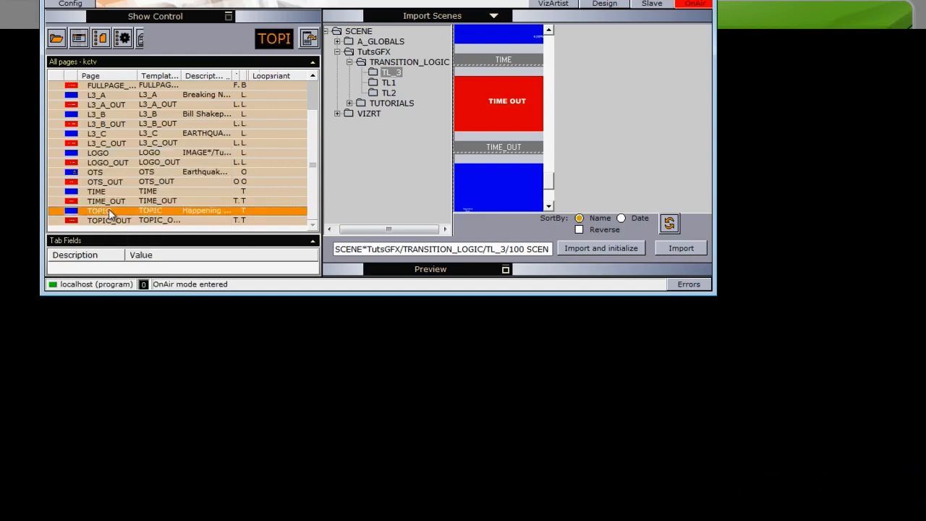
right_click(109, 208)
left_click(135, 205)
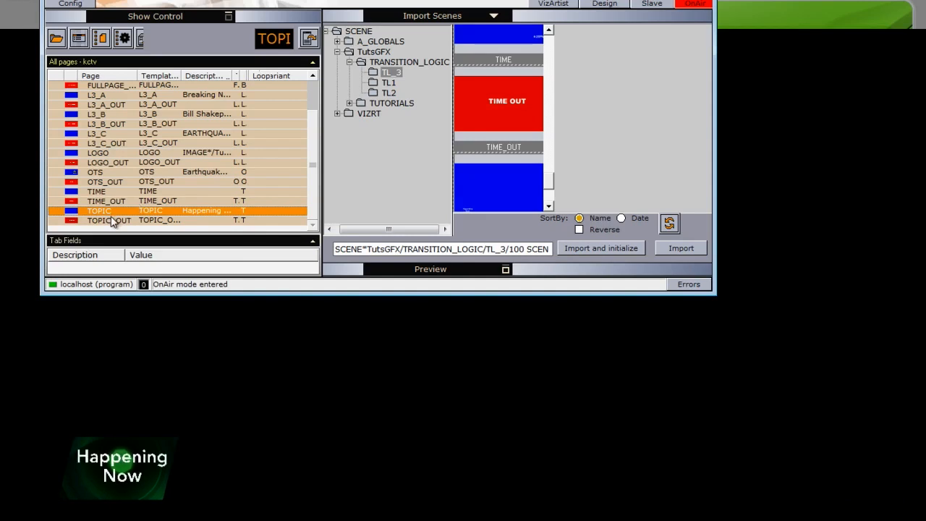
left_click(110, 219)
right_click(110, 219)
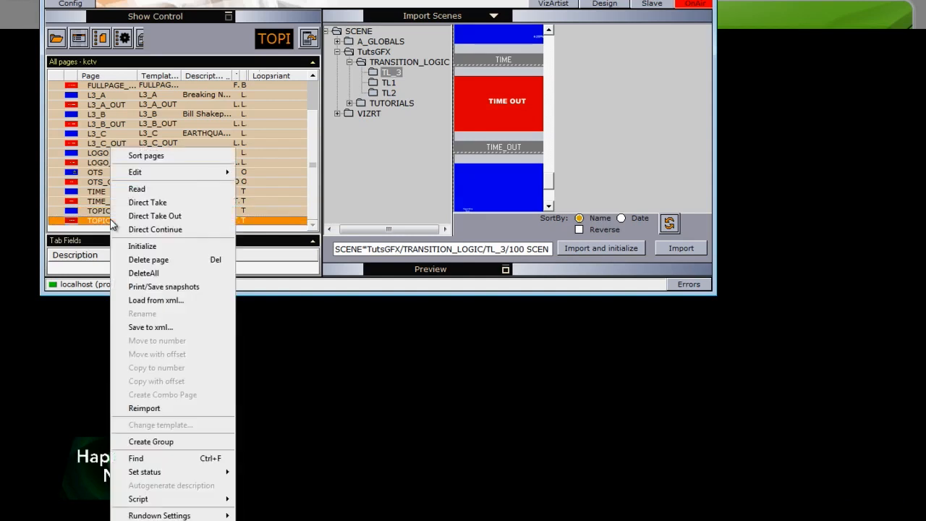
left_click(147, 204)
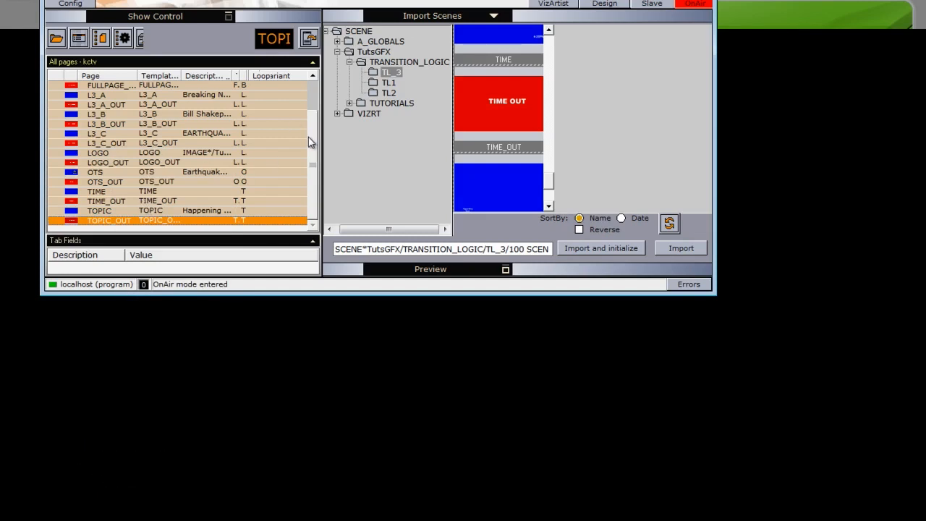
Step: Direct take page FULLPAGE and take it off air with its matching out page
left_click_drag(311, 141, 311, 111)
left_click(113, 104)
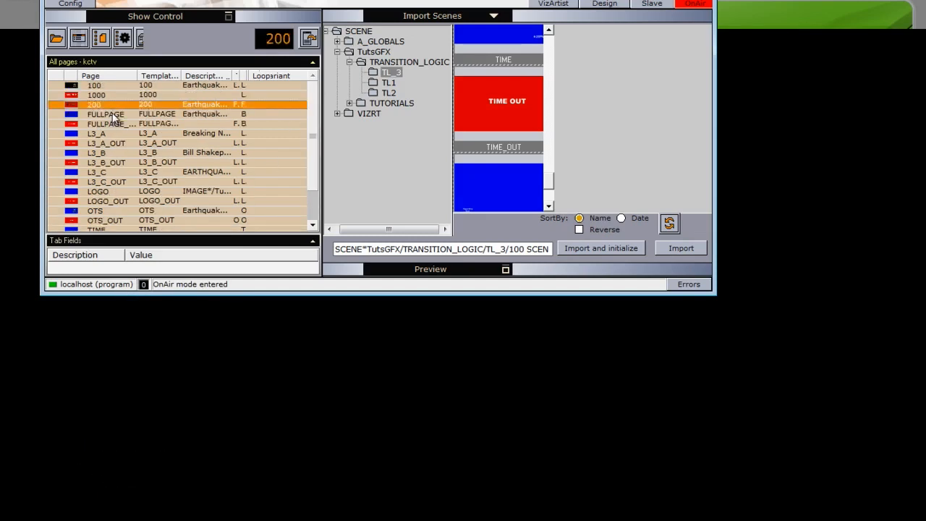
left_click(113, 114)
right_click(112, 113)
left_click(151, 168)
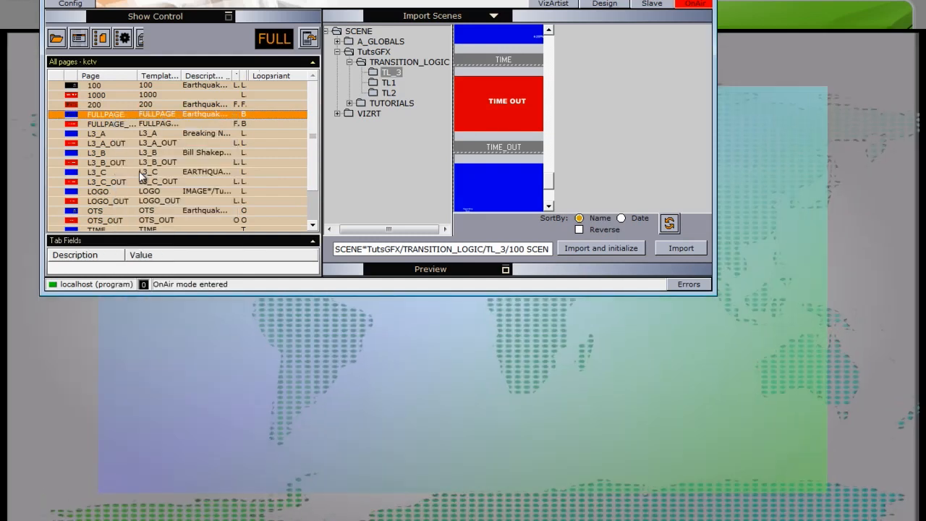
left_click(104, 123)
right_click(104, 123)
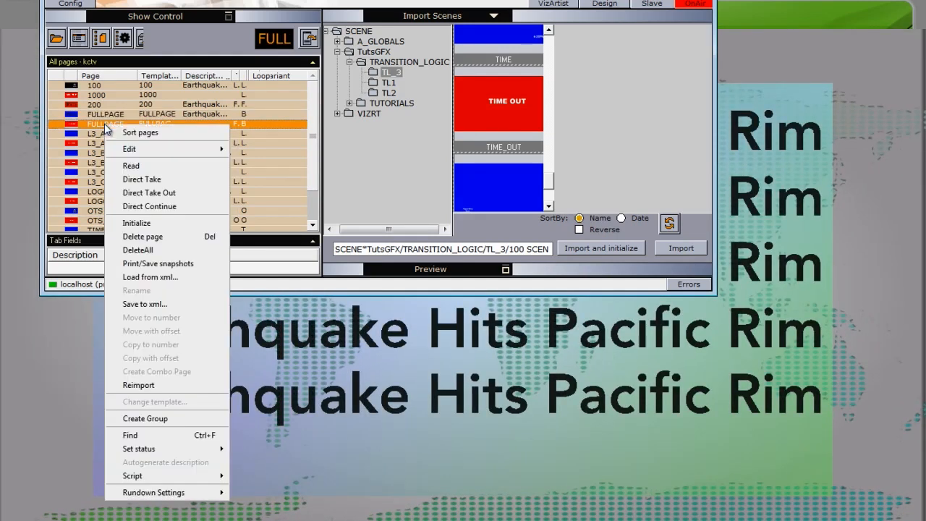
left_click(136, 181)
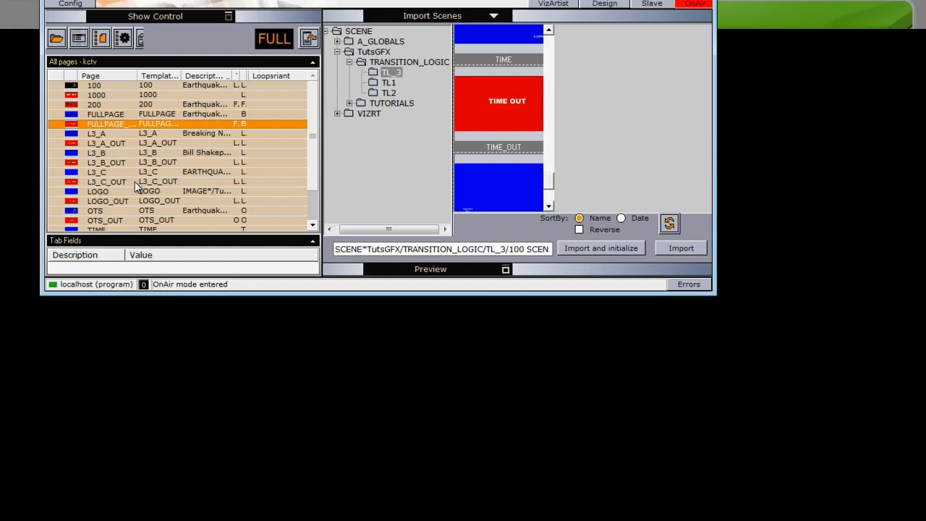
Step: Direct take the combined page 100 to bring its lower third and over-the-shoulder graphic on air together
left_click(113, 88)
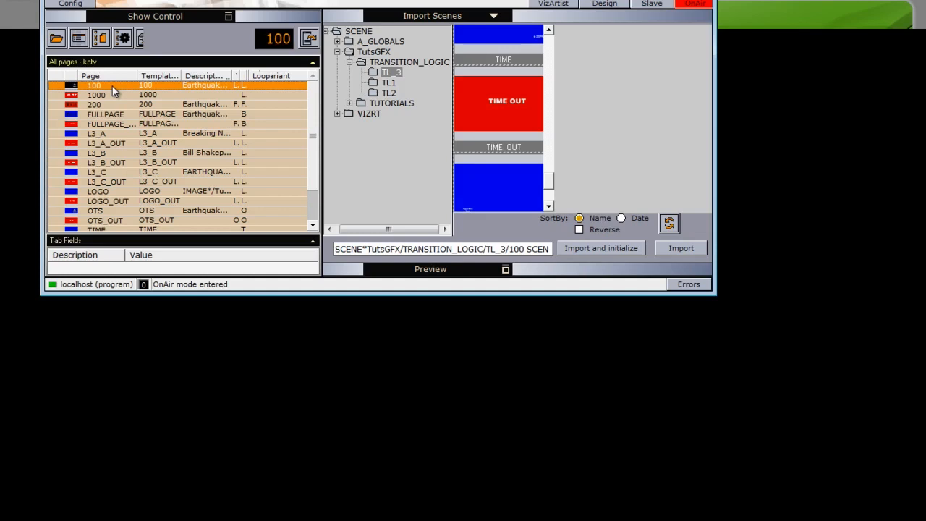
right_click(112, 85)
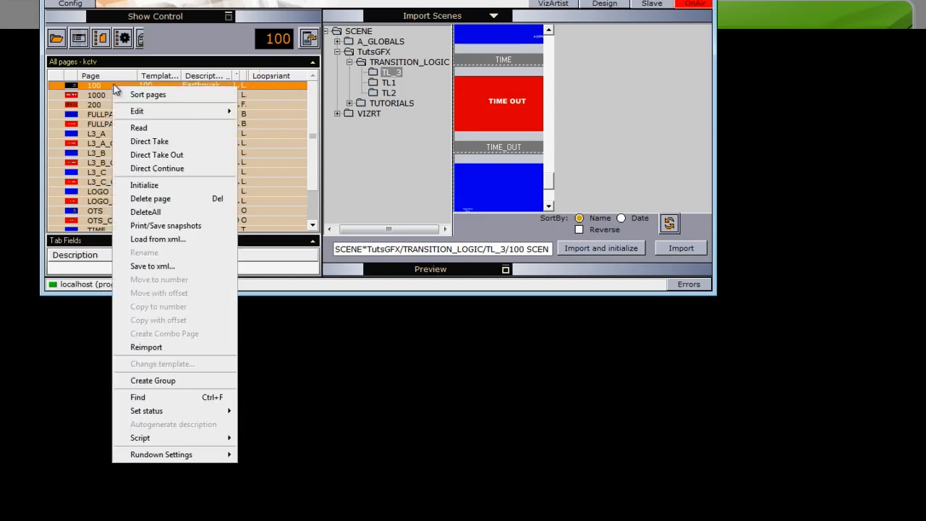
left_click(132, 137)
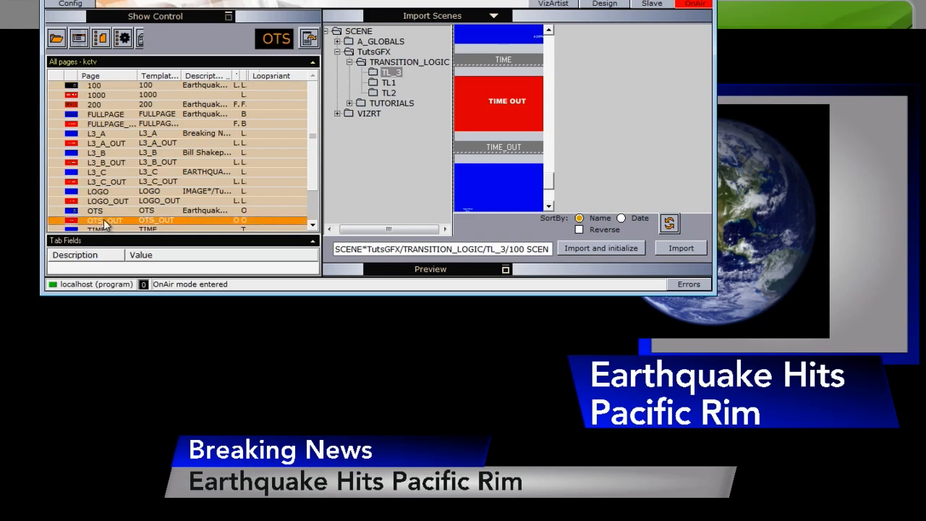
Step: Take only the over-the-shoulder graphic off air with OTS_OUT, leaving the lower third, and bring it back with page OTS
right_click(103, 219)
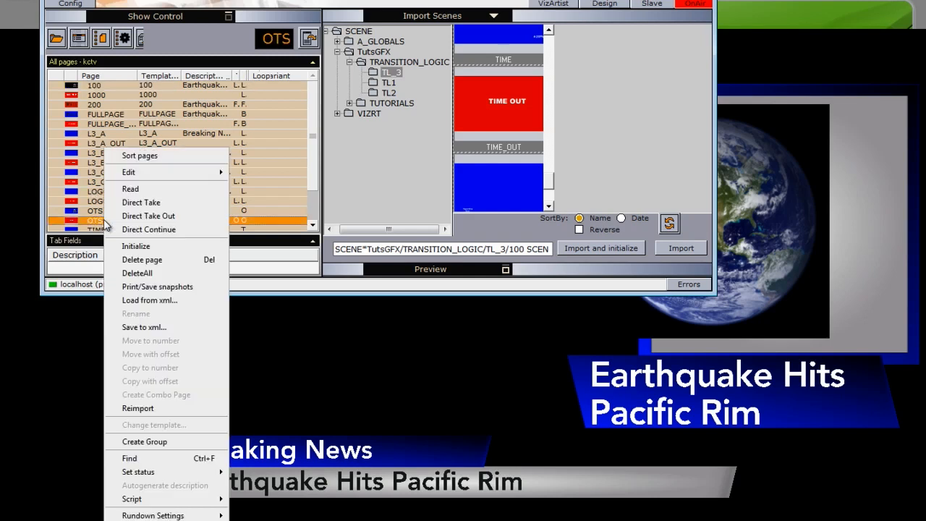
left_click(141, 203)
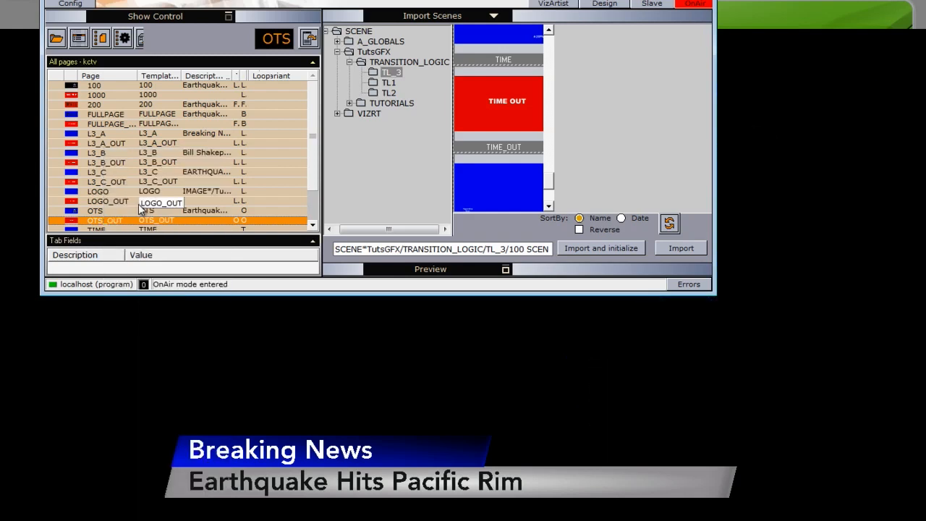
right_click(105, 209)
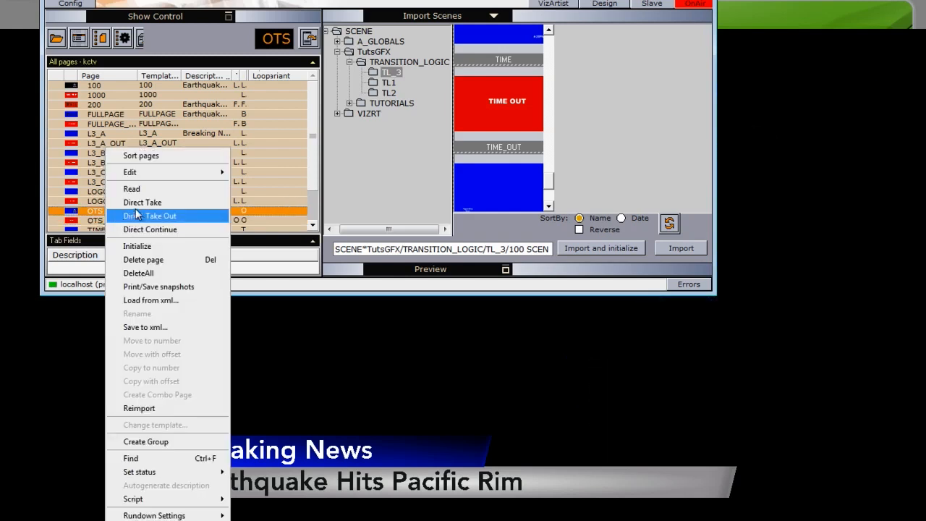
left_click(138, 204)
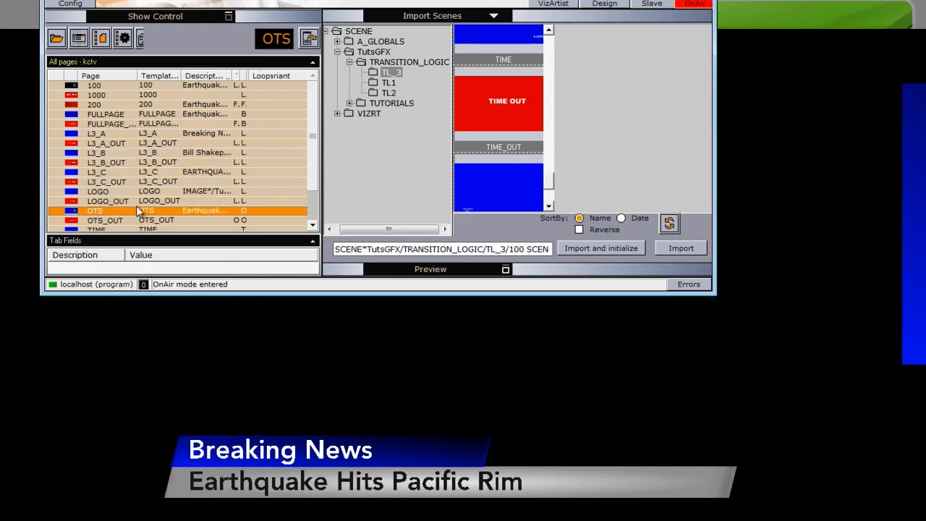
Step: Direct take the combined page 200 to replace the over-the-shoulder graphic with the full page behind the lower third
left_click(99, 106)
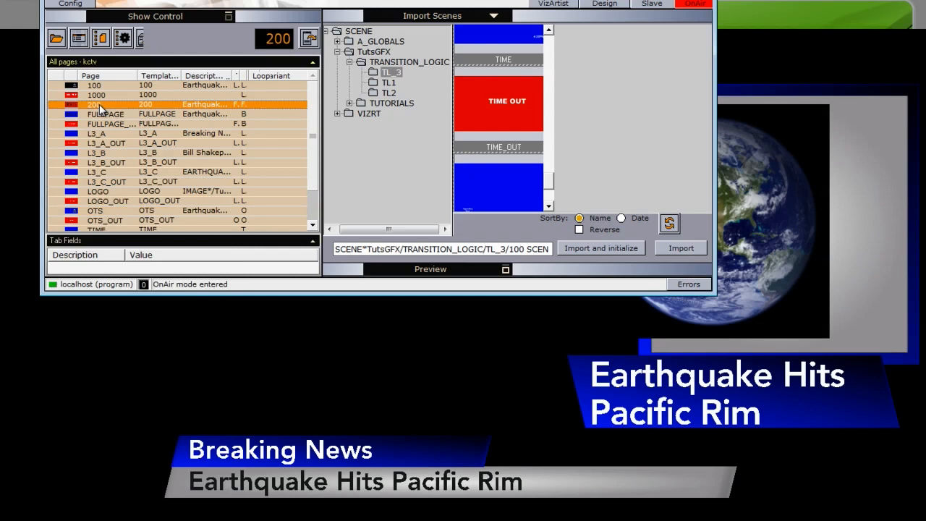
right_click(100, 105)
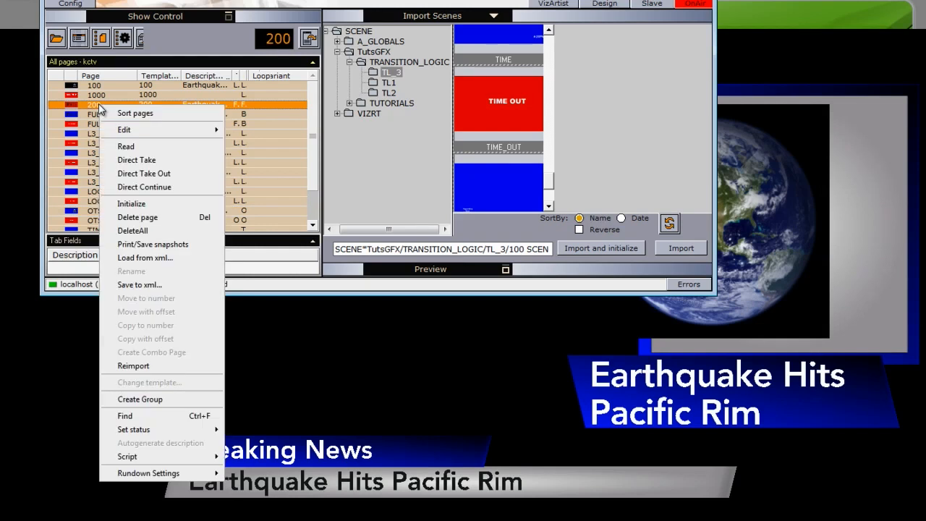
left_click(122, 159)
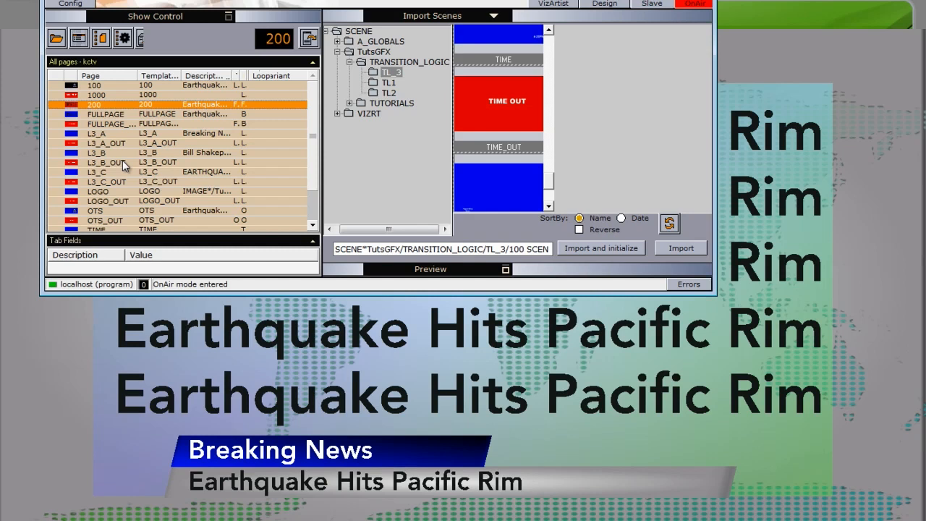
Step: Direct take page 1000 to clear all graphics from the output at once
left_click(145, 203)
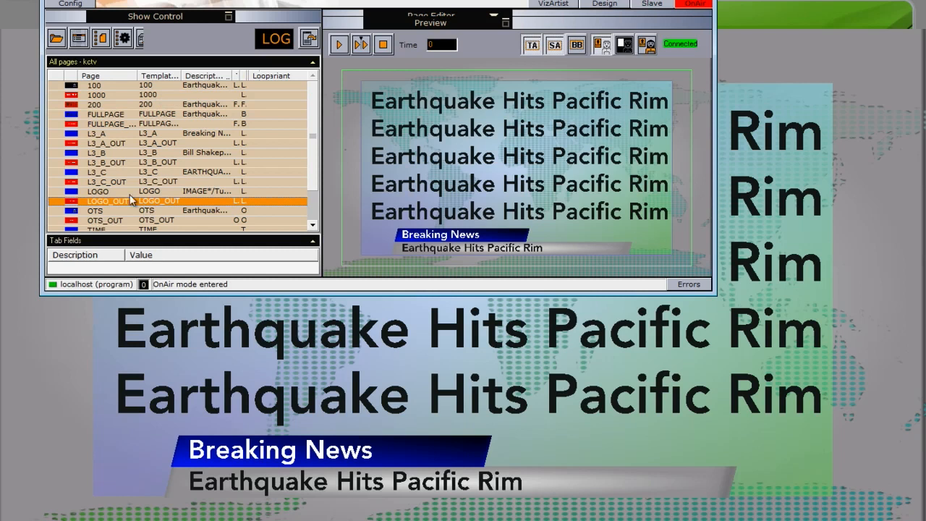
right_click(105, 94)
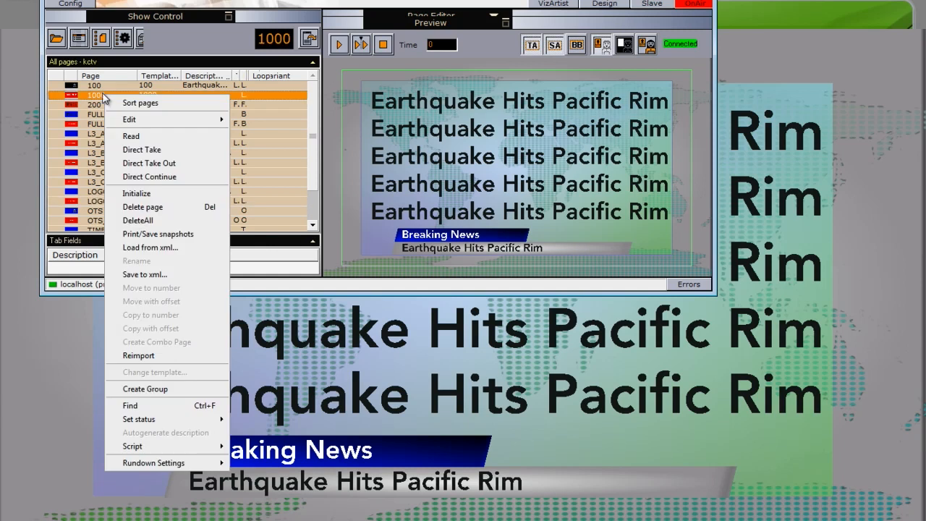
left_click(127, 150)
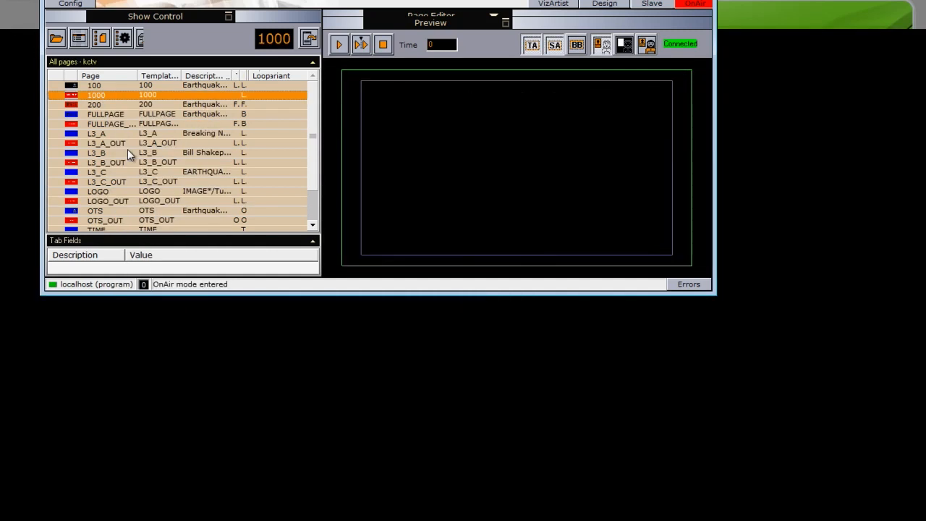